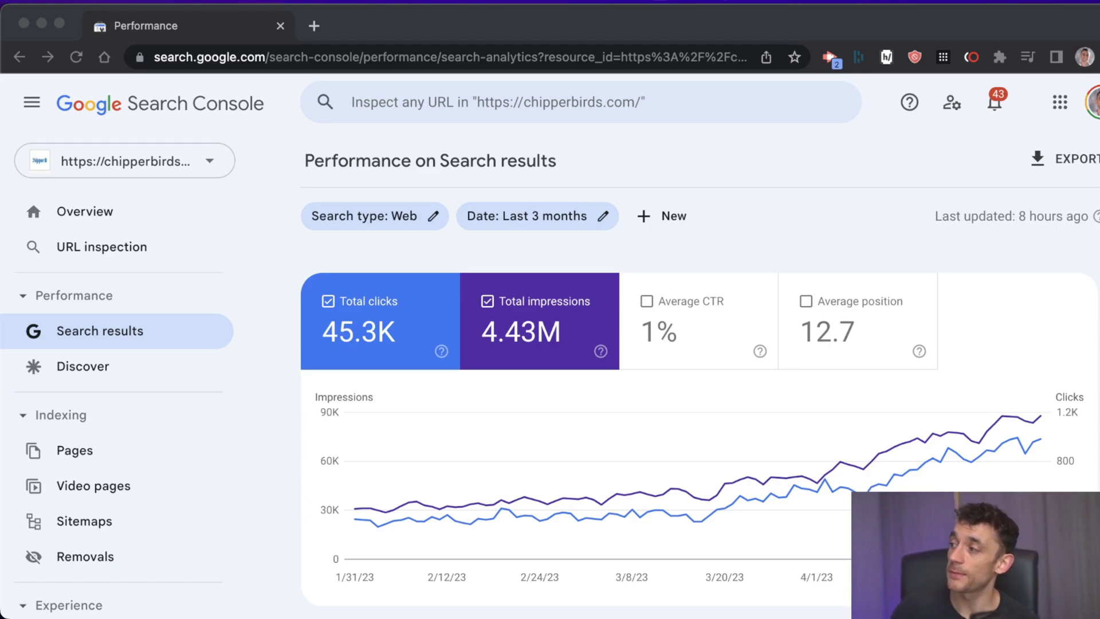
- Scroll the Search Console Performance report down to the Queries tab and Top queries list
scroll(607, 410, "down", 3)
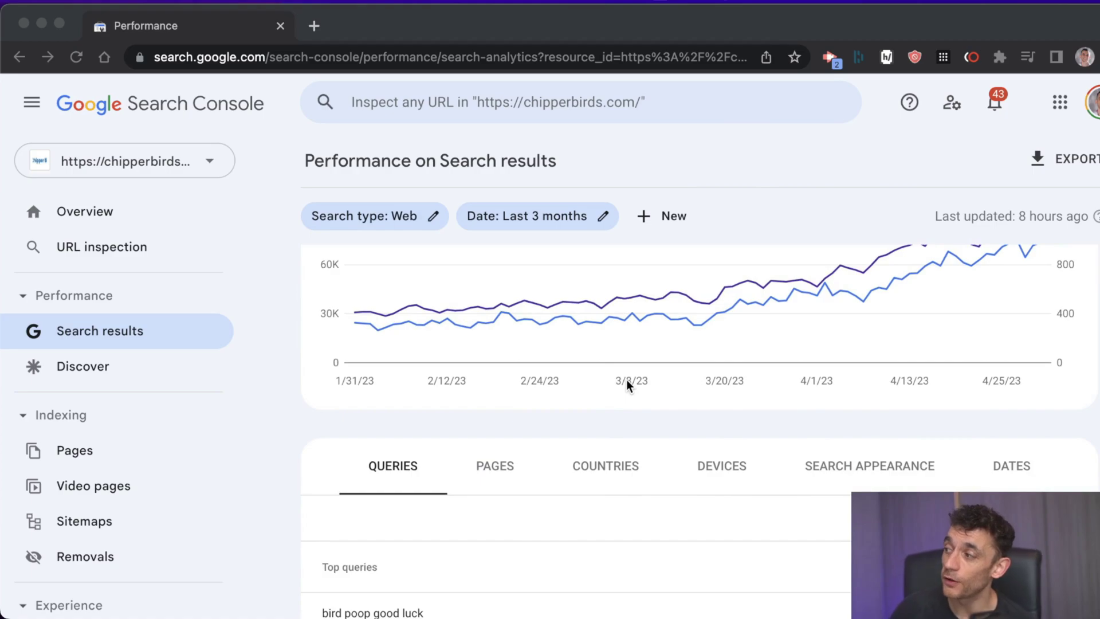
scroll(628, 385, "down", 1)
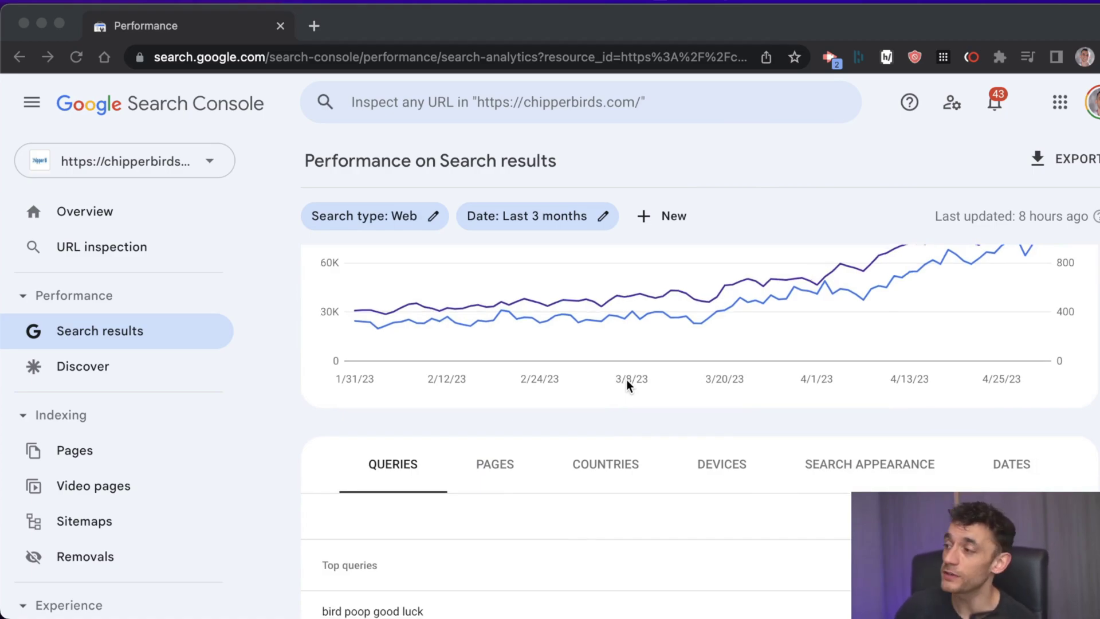
scroll(629, 386, "down", 2)
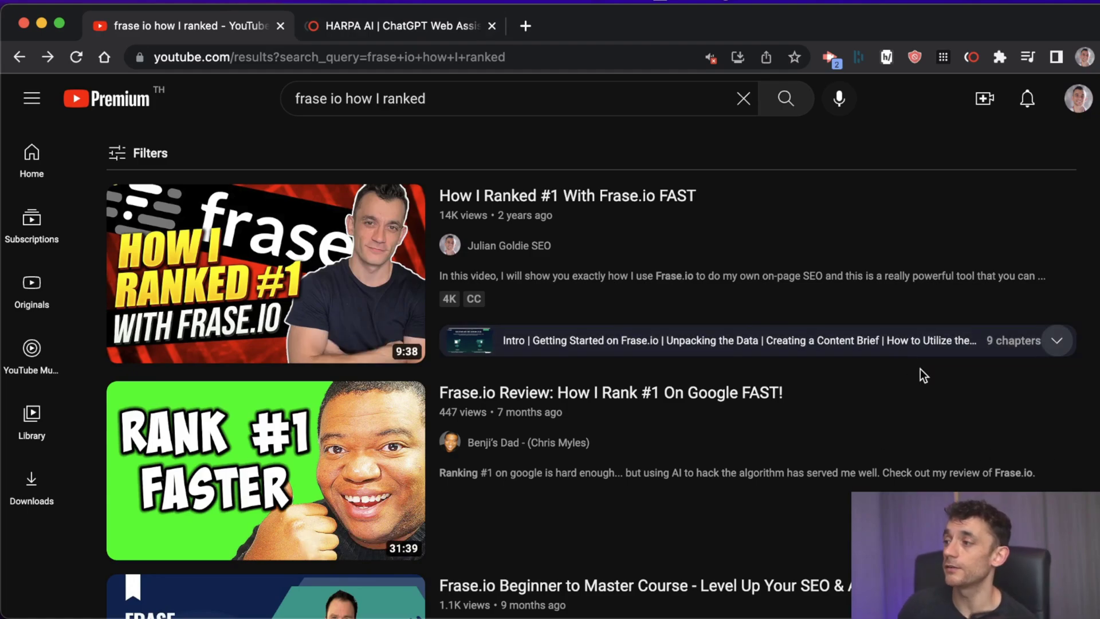
- Open the 'How I Ranked #1 With Frase.io FAST' video from the first search result
mouse_move(1036, 311)
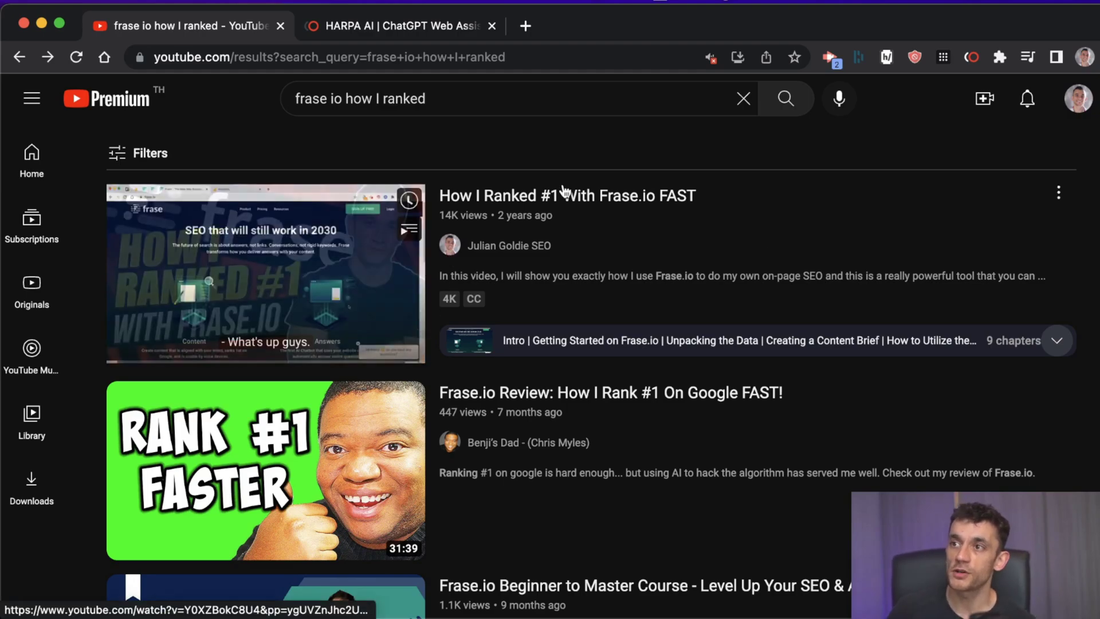
mouse_move(361, 243)
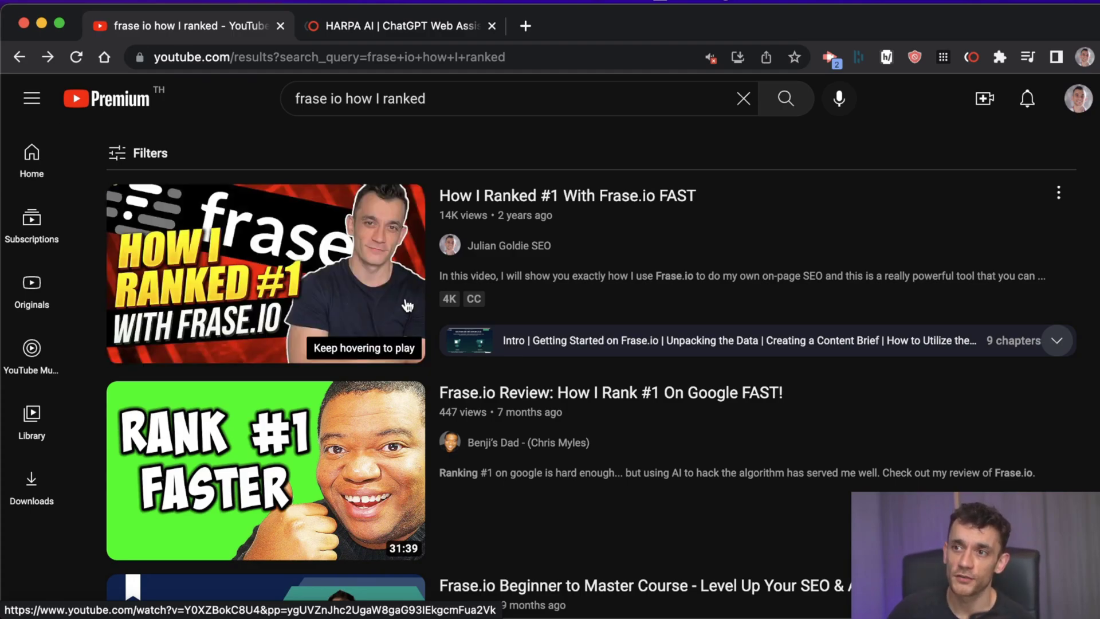
left_click(358, 269)
- From the video's watch page, send HARPA 'Turn the job in {{youtube.transcript}} into a full SOP'
left_click(388, 28)
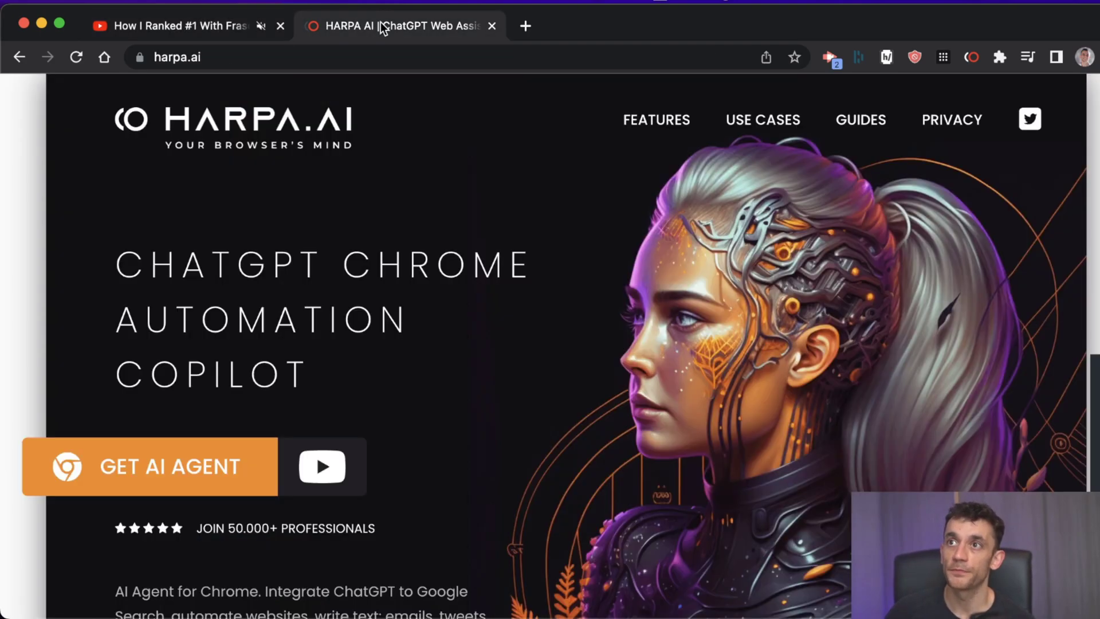
left_click(230, 30)
key("alt+a")
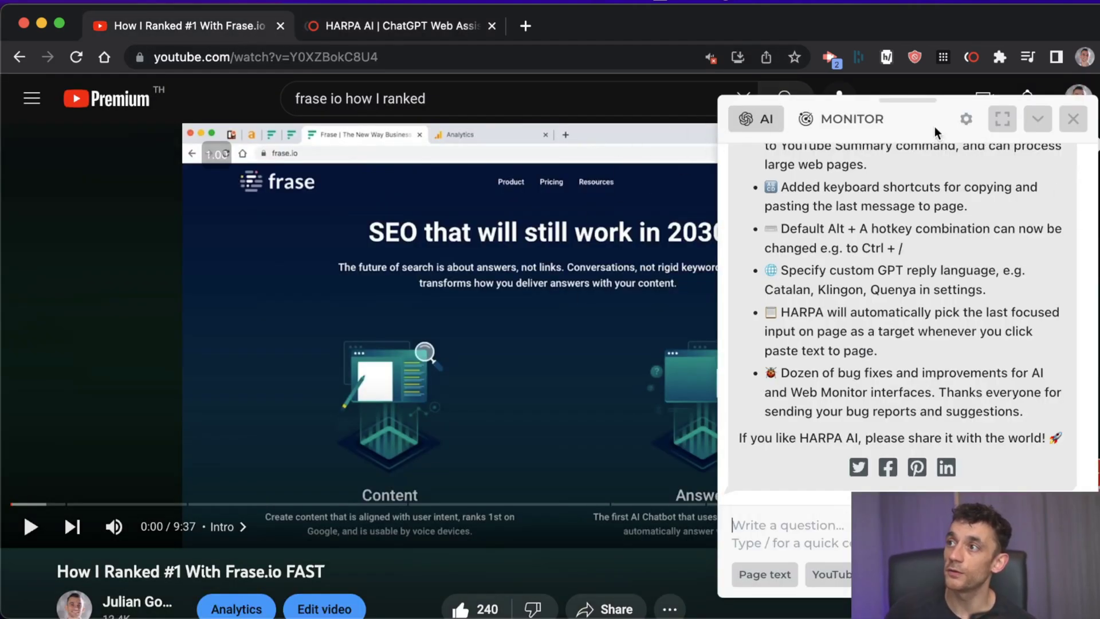
left_click(972, 57)
left_click(972, 58)
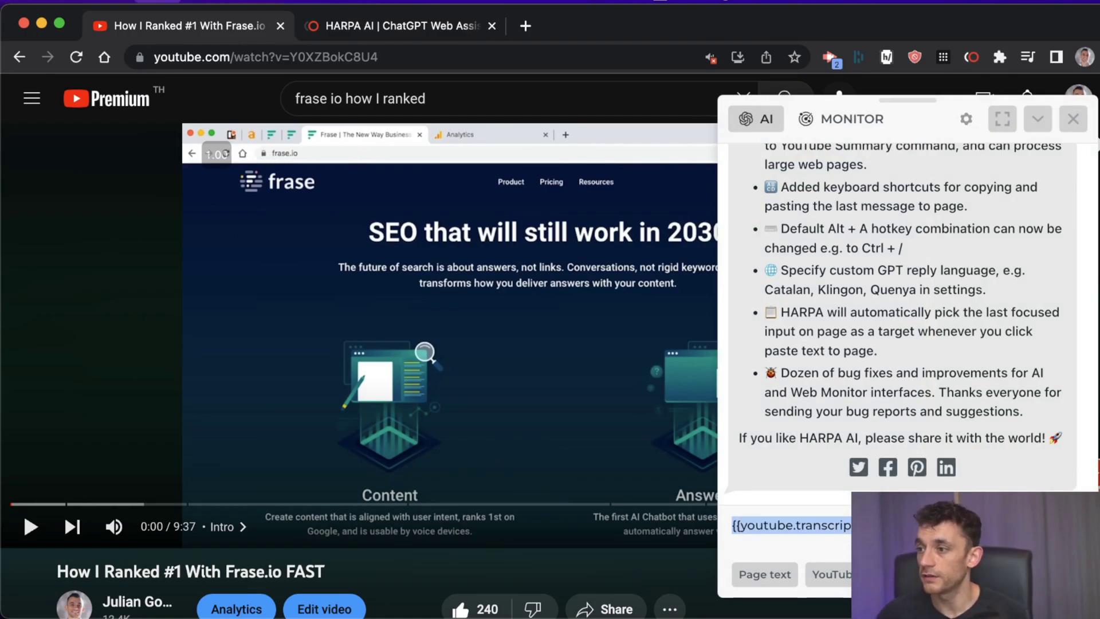
key("super+v")
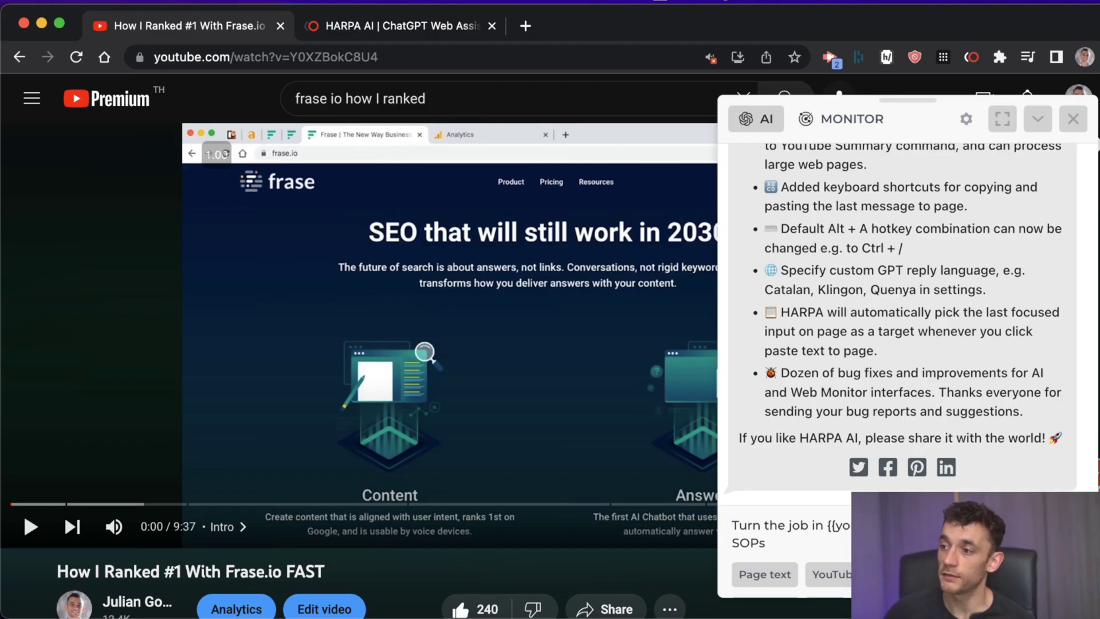
key("BackSpace")
key("Return")
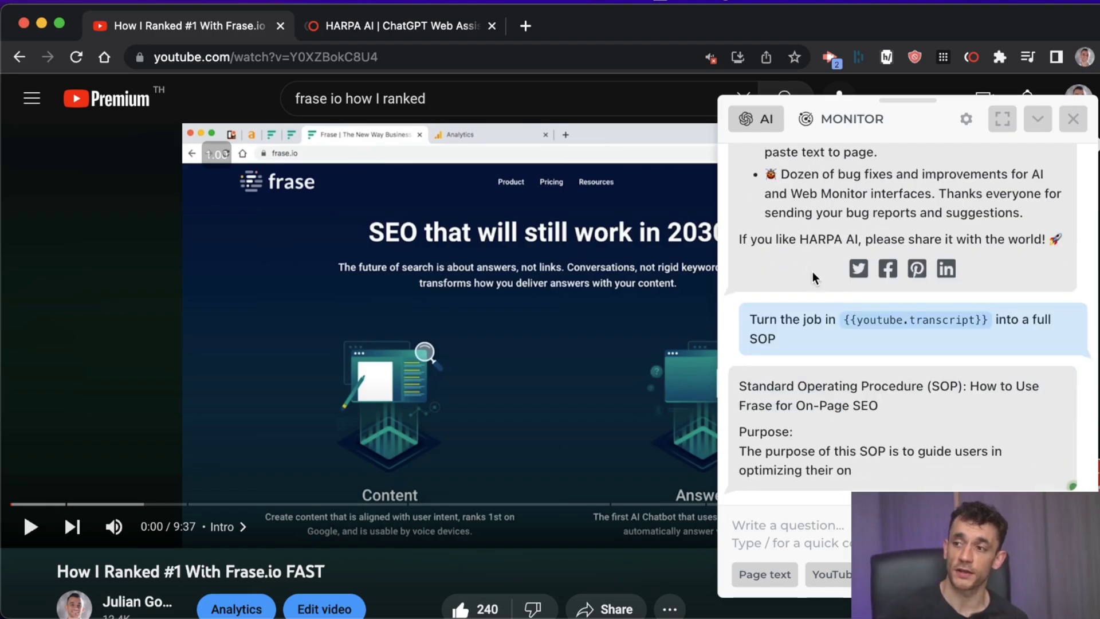
- Scroll back up through the streaming SOP to review its Purpose and Scope sections
scroll(813, 276, "up", 10)
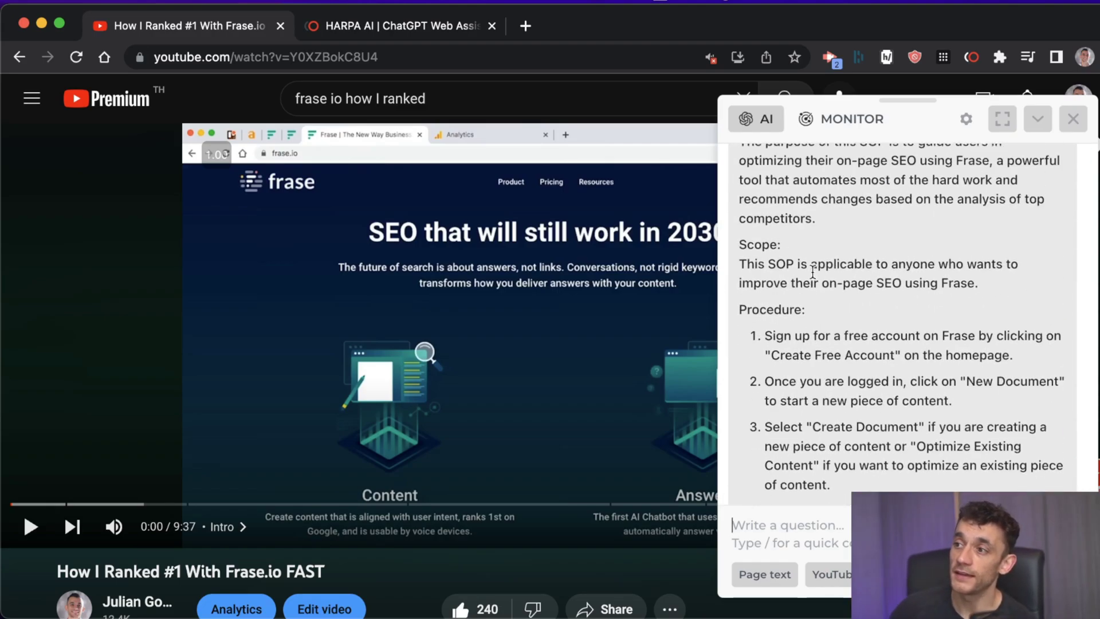
scroll(831, 378, "down", 10)
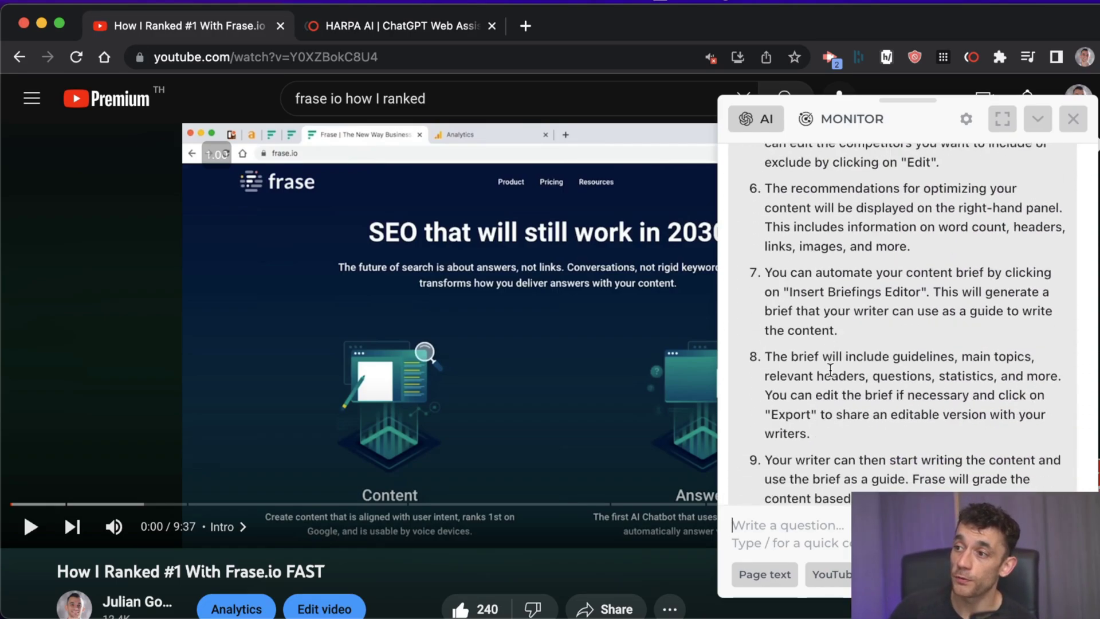
scroll(830, 370, "up", 5)
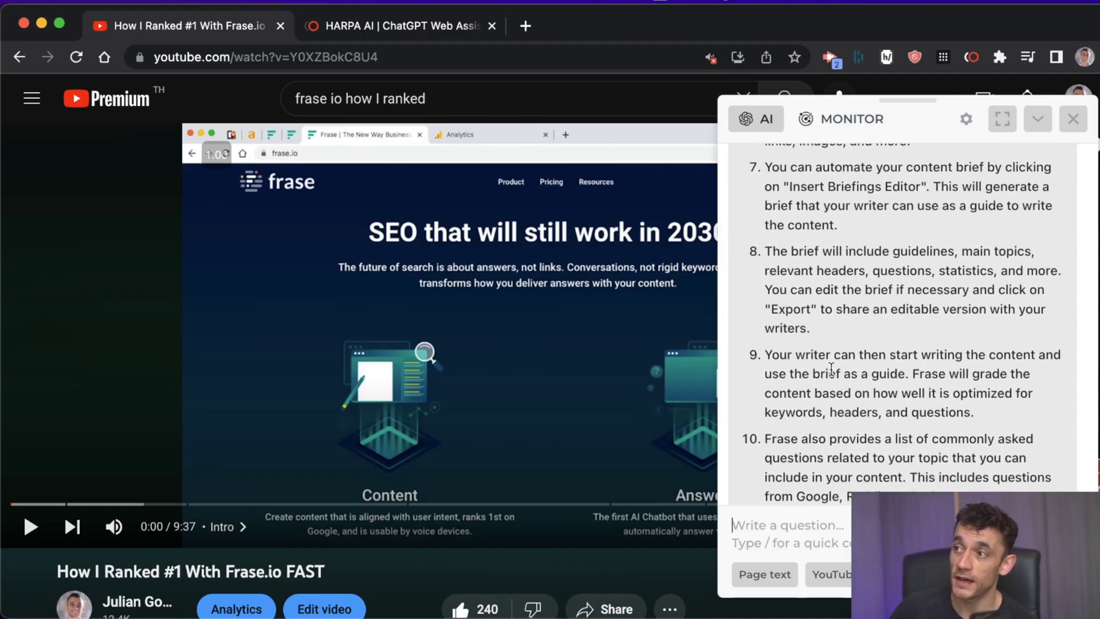
scroll(830, 369, "up", 8)
scroll(841, 372, "up", 2)
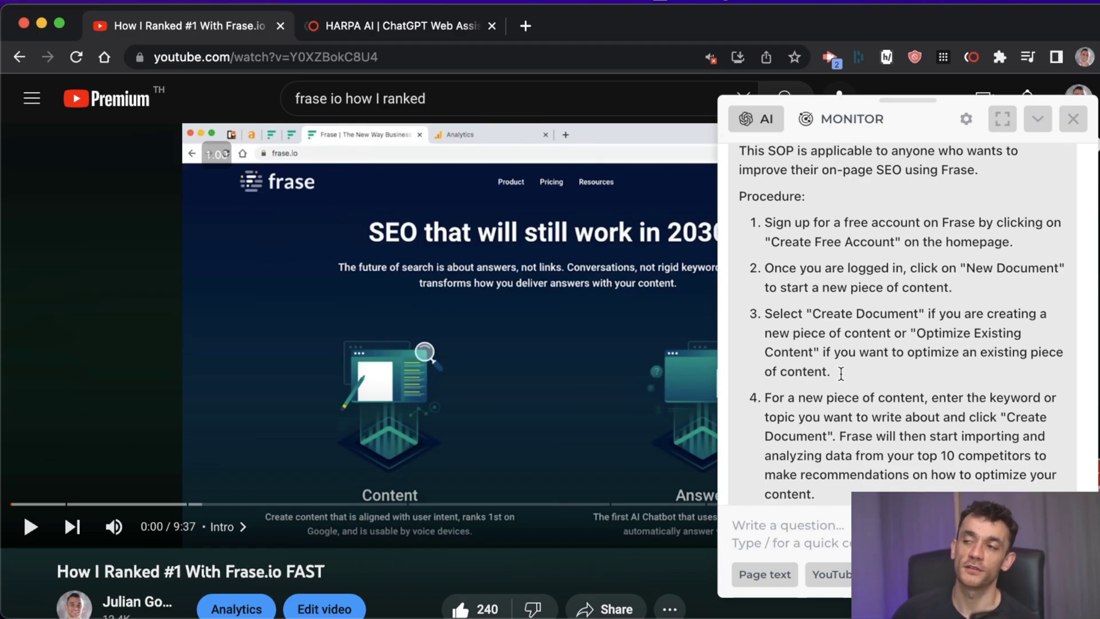
scroll(841, 372, "up", 10)
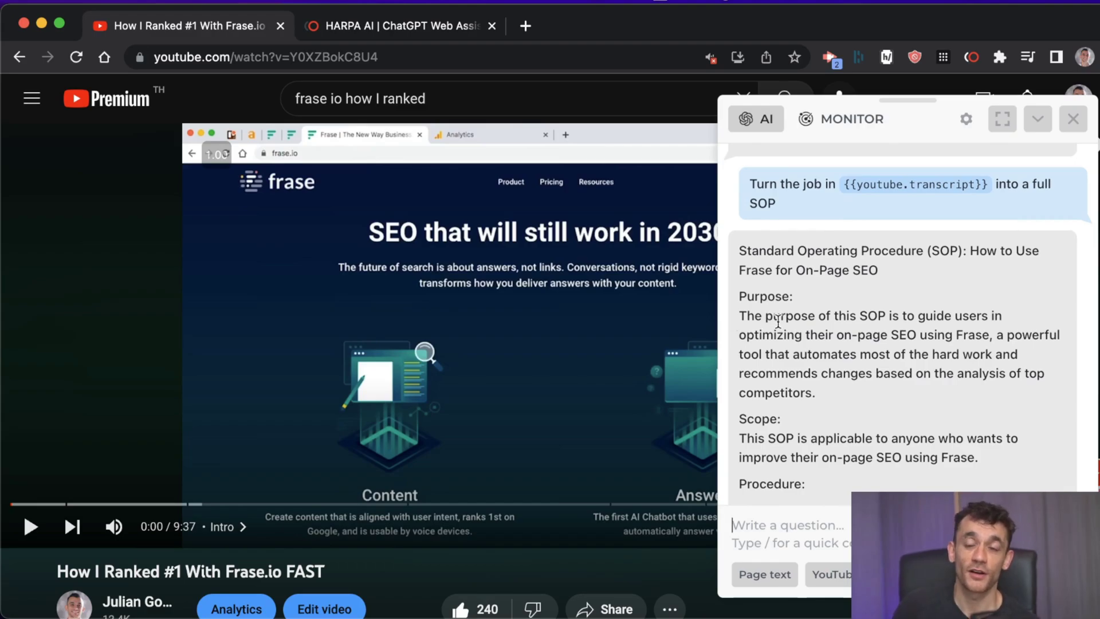
scroll(780, 324, "down", 1)
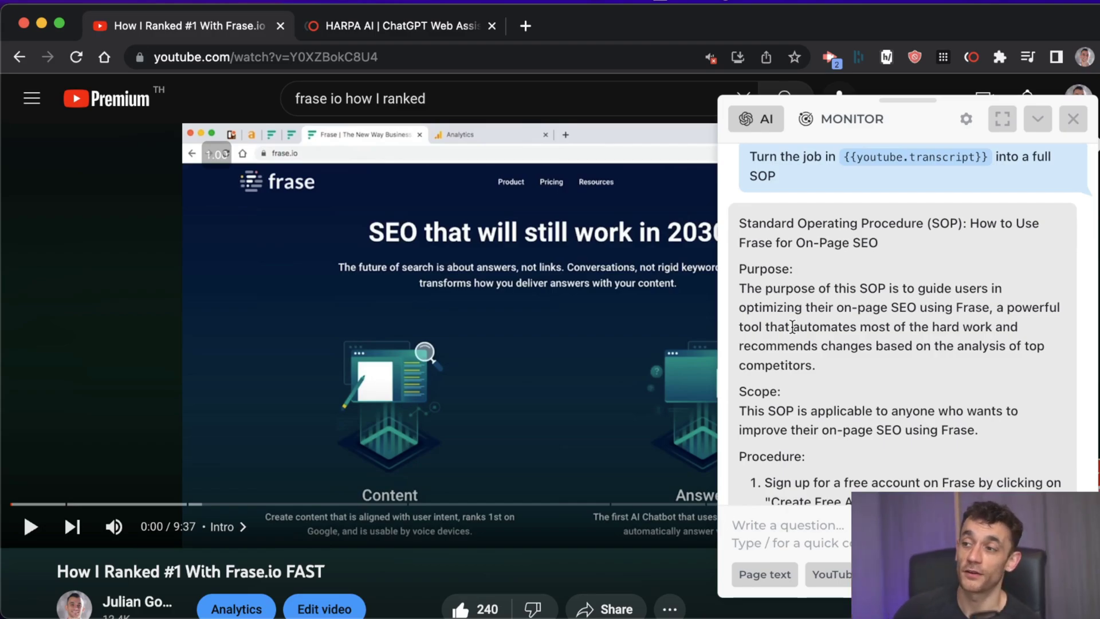
scroll(789, 338, "up", 1)
scroll(789, 338, "up", 3)
- Scroll down through the 14 procedure steps to the Conclusion, then paste a 'Create a job ad' request
scroll(908, 331, "down", 7)
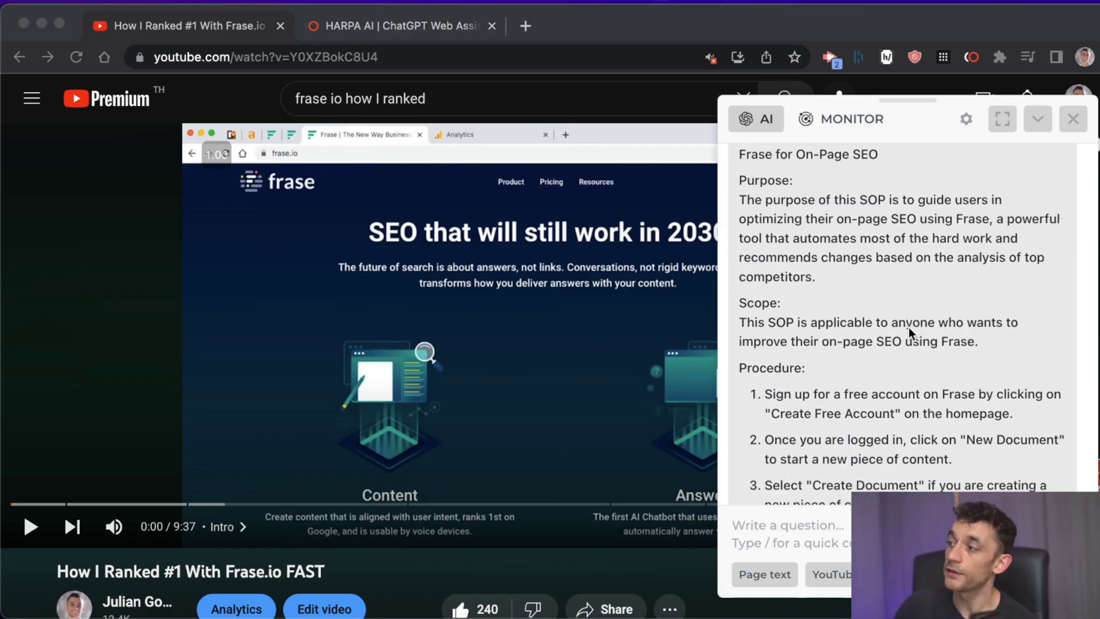
scroll(908, 328, "down", 3)
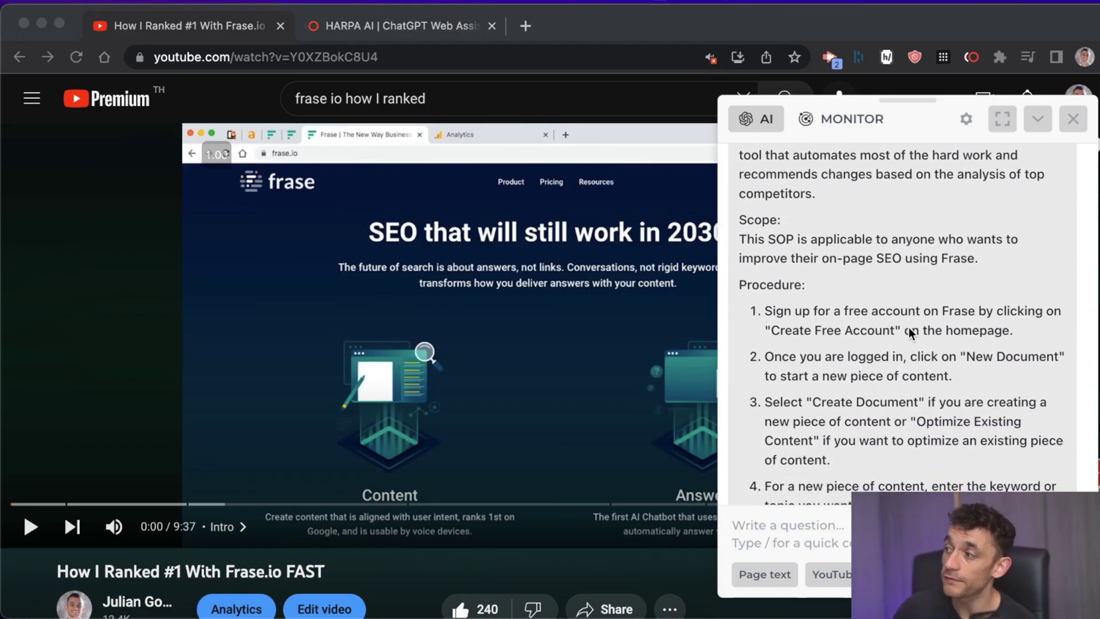
scroll(908, 328, "down", 4)
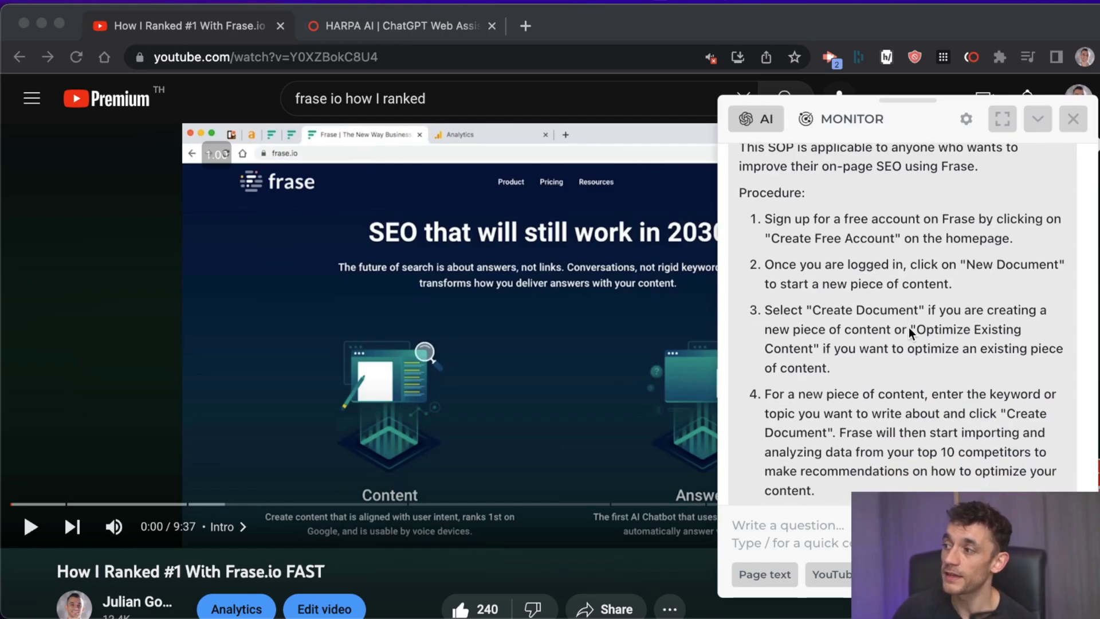
scroll(911, 330, "down", 8)
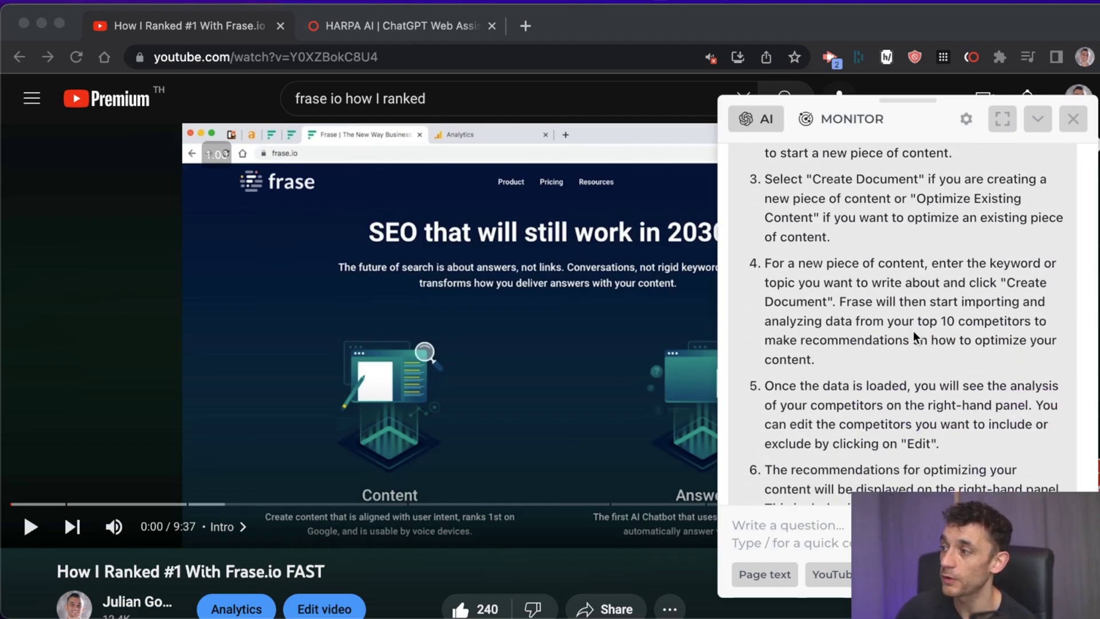
scroll(913, 331, "down", 3)
scroll(912, 331, "down", 4)
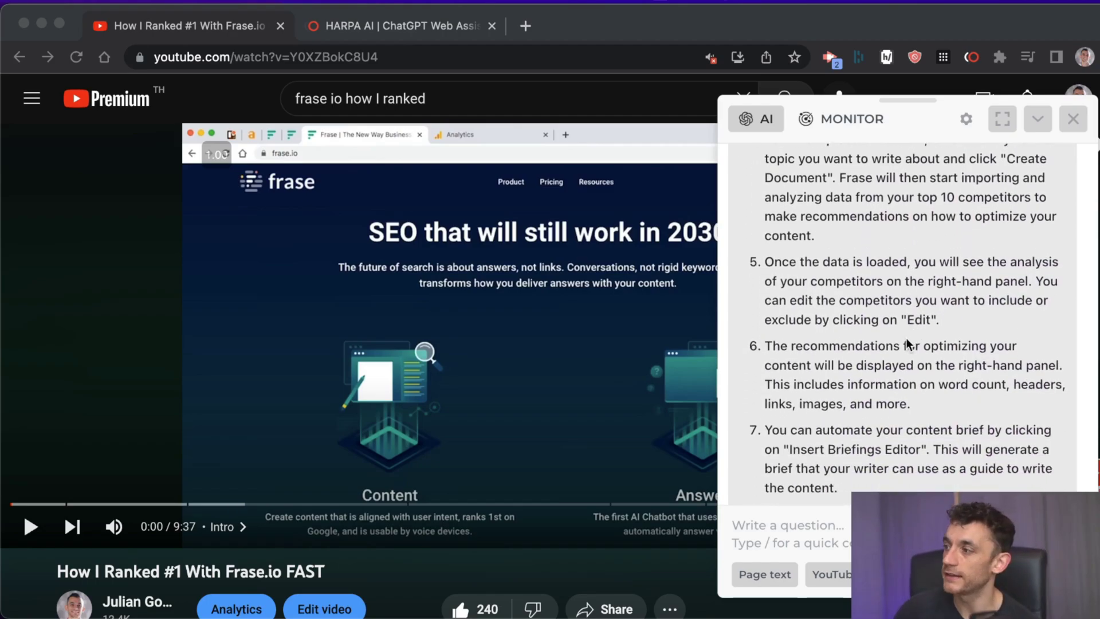
scroll(932, 328, "down", 20)
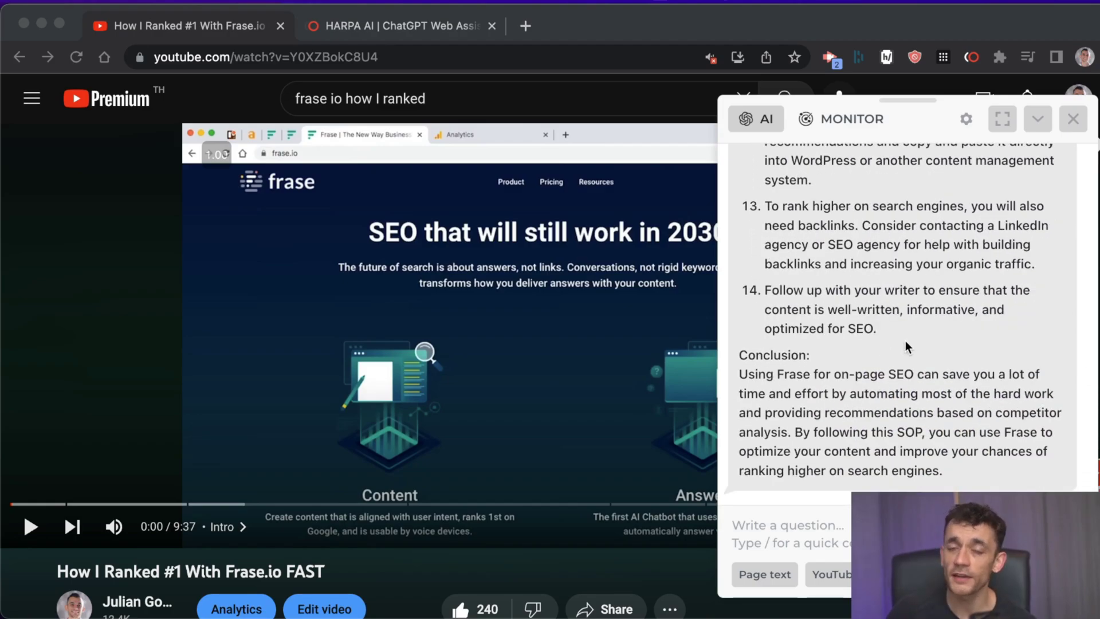
type("Create a job ad for {{youtube.transcript}}")
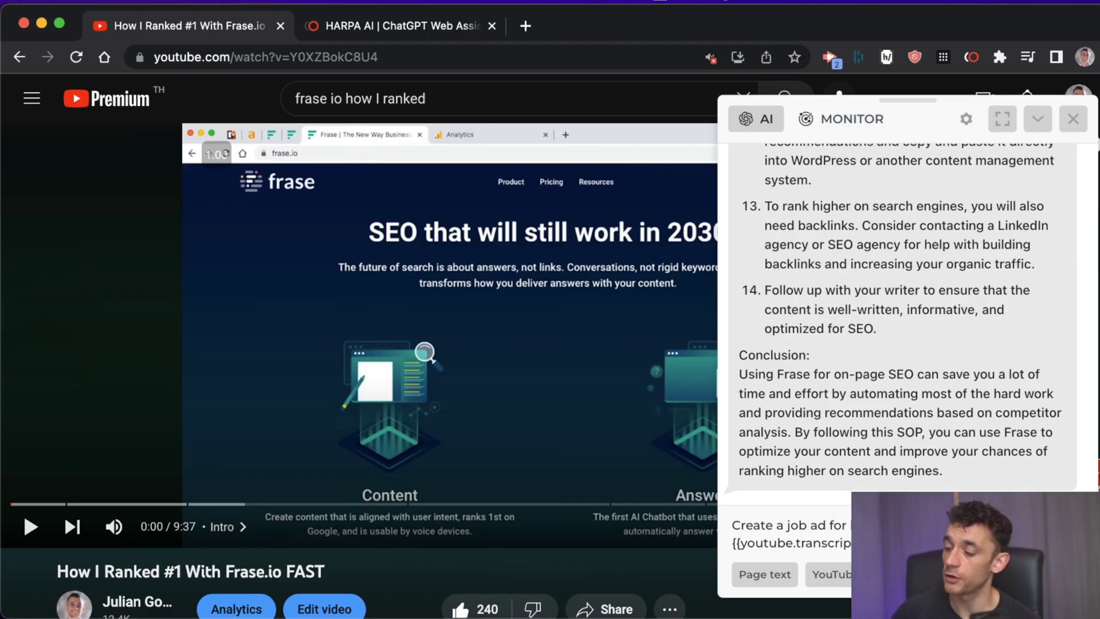
- Send the job-ad request and review the SEO specialist posting, selecting its Requirements list
key("Return")
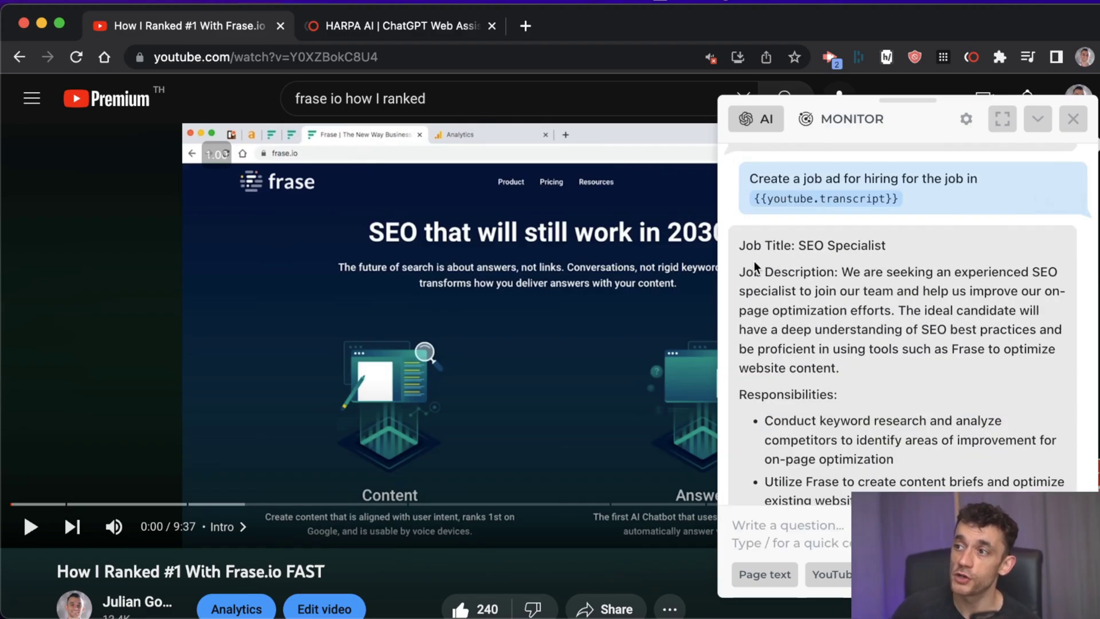
left_click_drag(754, 263, 840, 371)
scroll(766, 284, "down", 2)
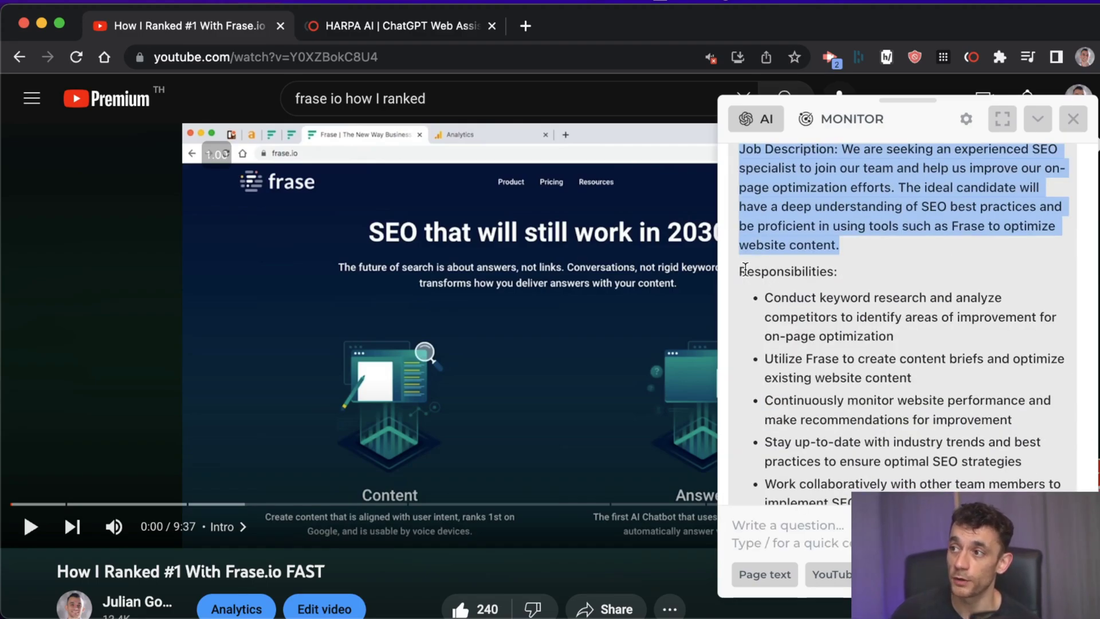
scroll(796, 292, "down", 3)
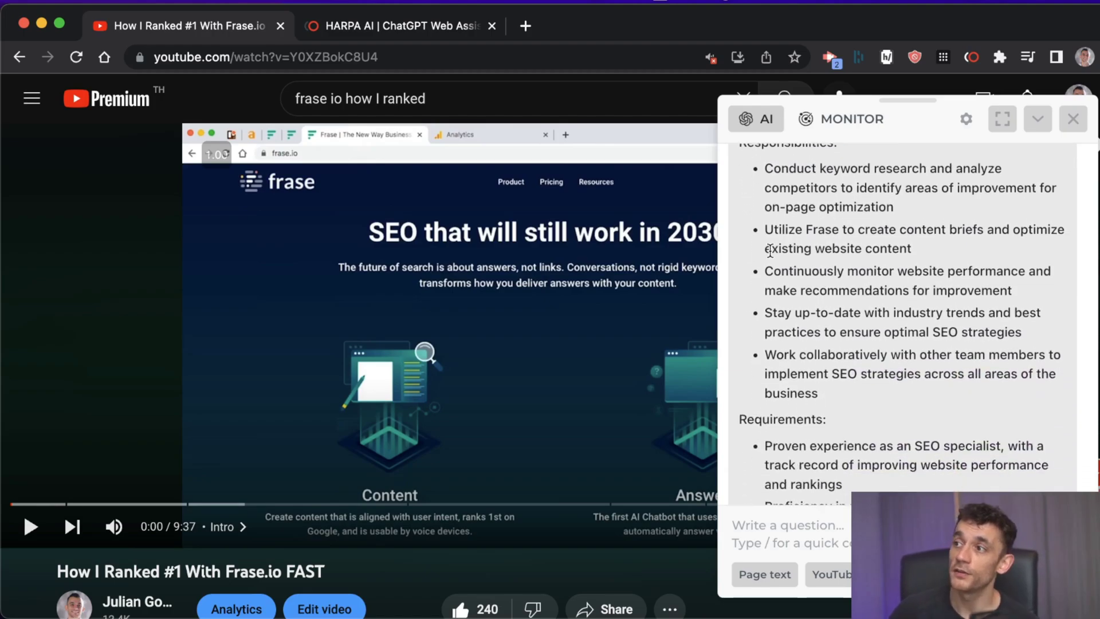
scroll(750, 352, "down", 2)
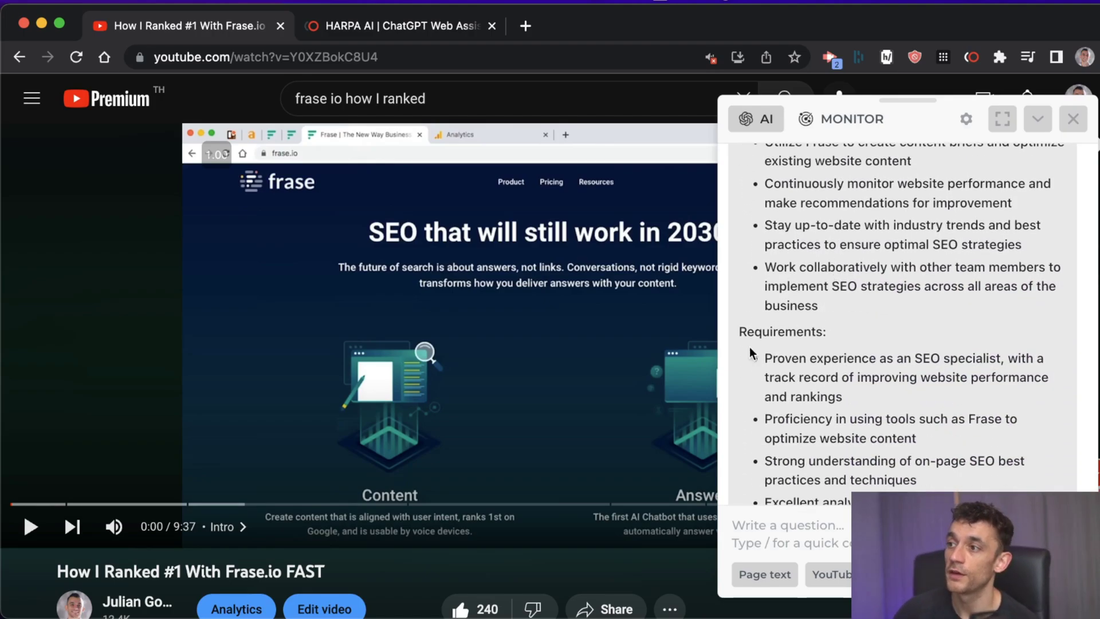
scroll(910, 248, "down", 2)
left_click_drag(737, 331, 1042, 387)
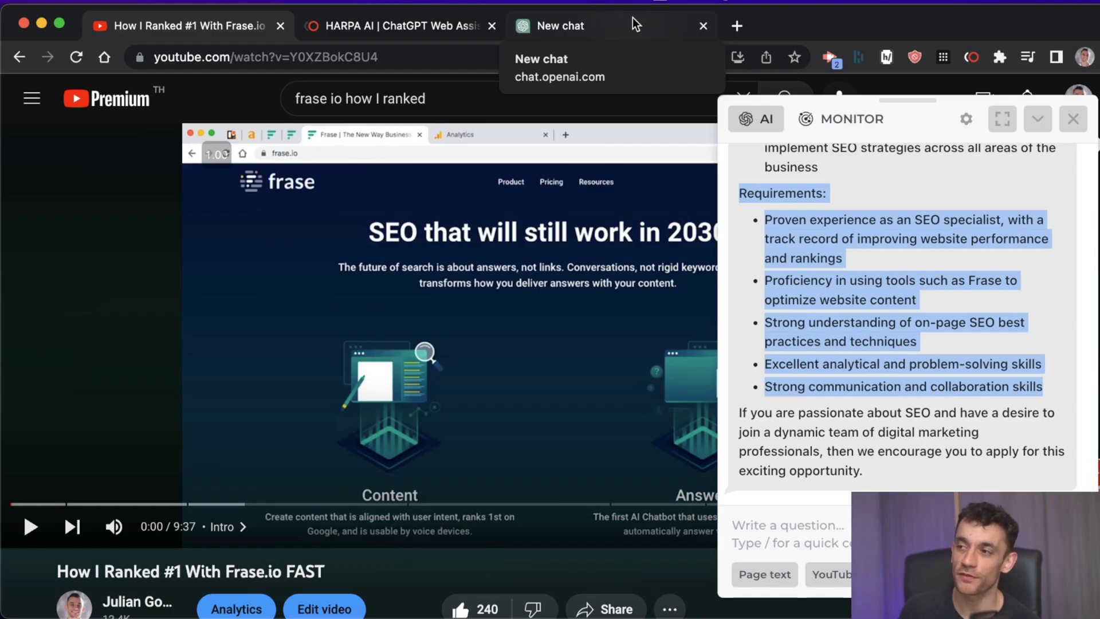
- Ask ChatGPT an operations consultant's rates for SEO SOPs, highlight the $100–$500 hourly answer, then return to YouTube
left_click(633, 24)
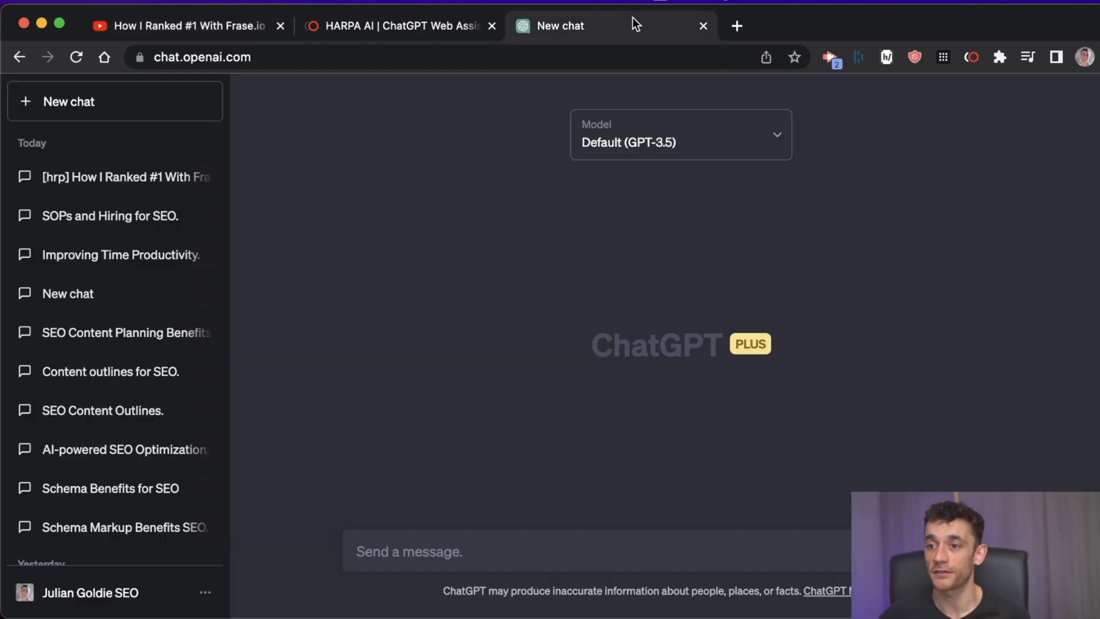
type("How much would you pay an operations consultant to setup all the processes, checklists and SOPs for an SEO business?")
key("Return")
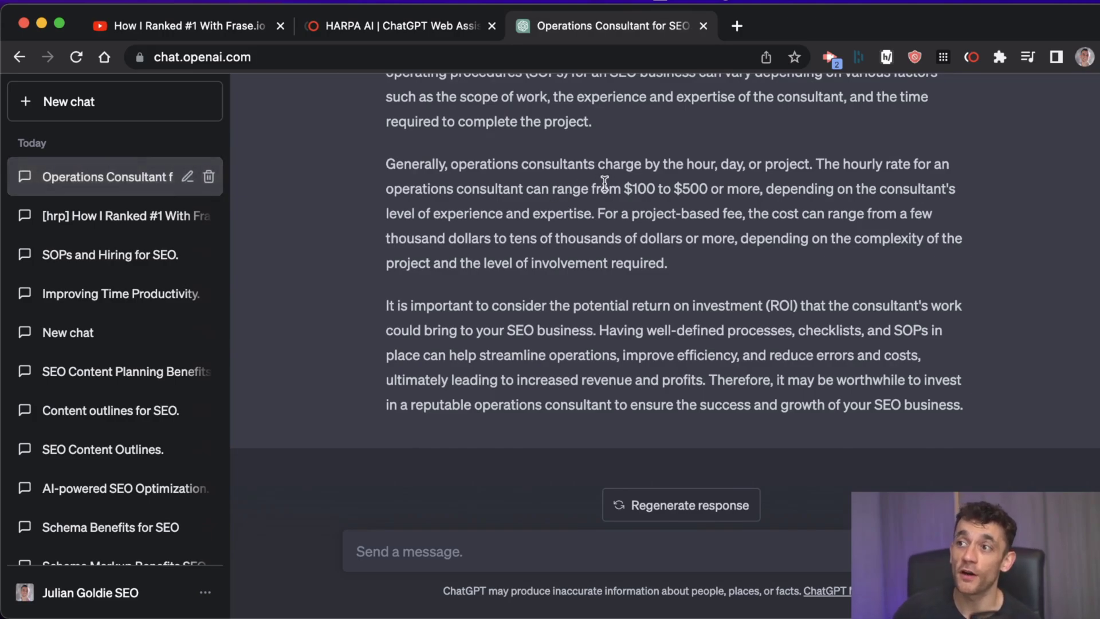
left_click_drag(609, 189, 739, 192)
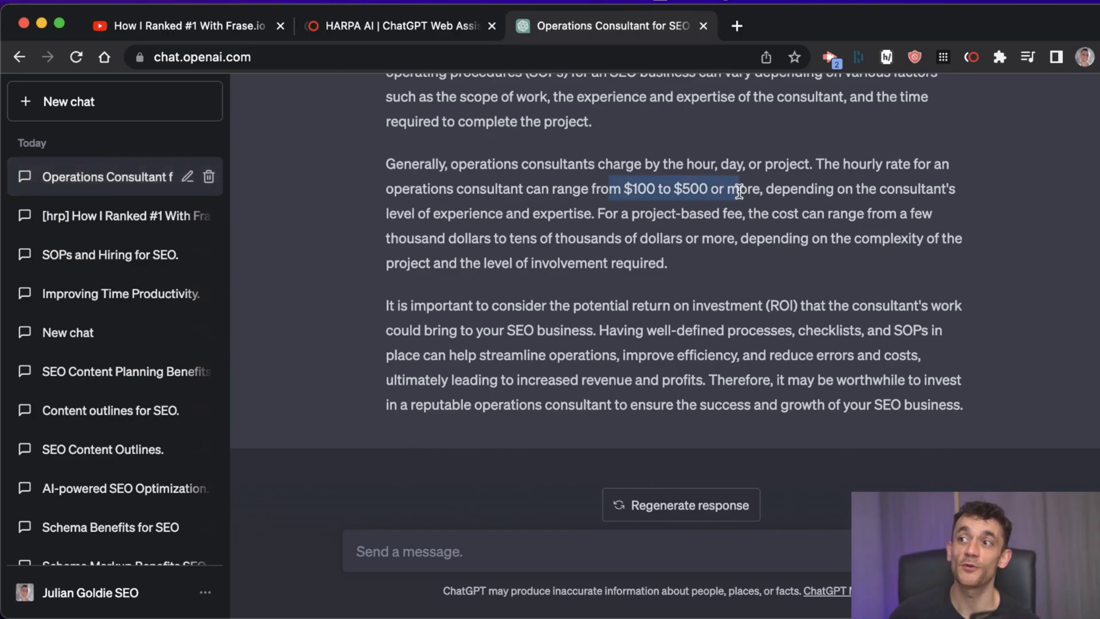
left_click_drag(598, 213, 678, 269)
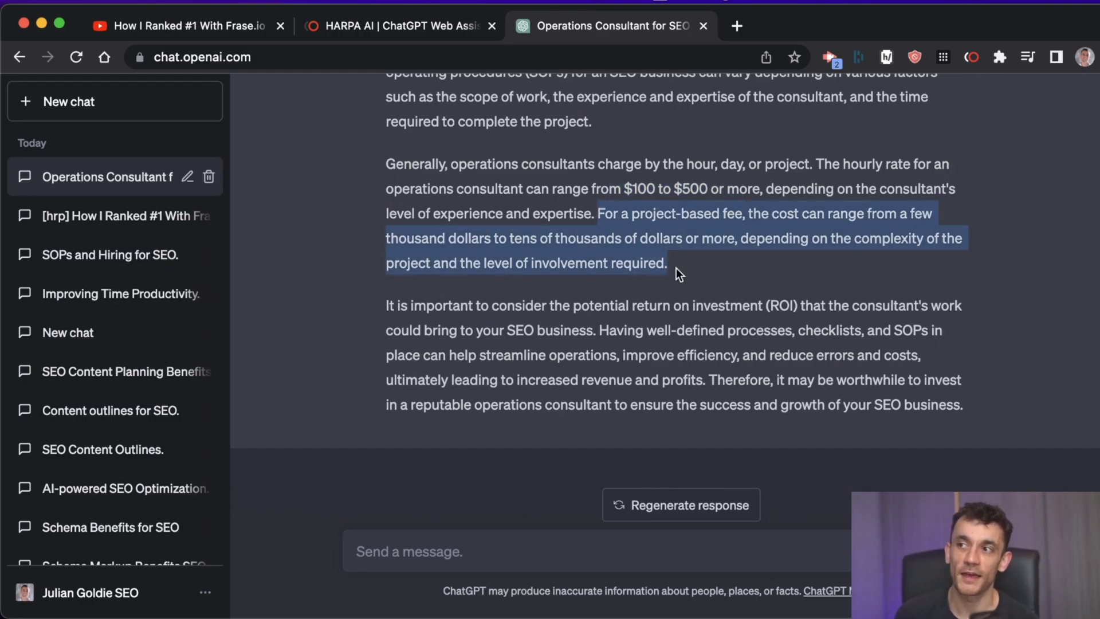
scroll(676, 268, "up", 5)
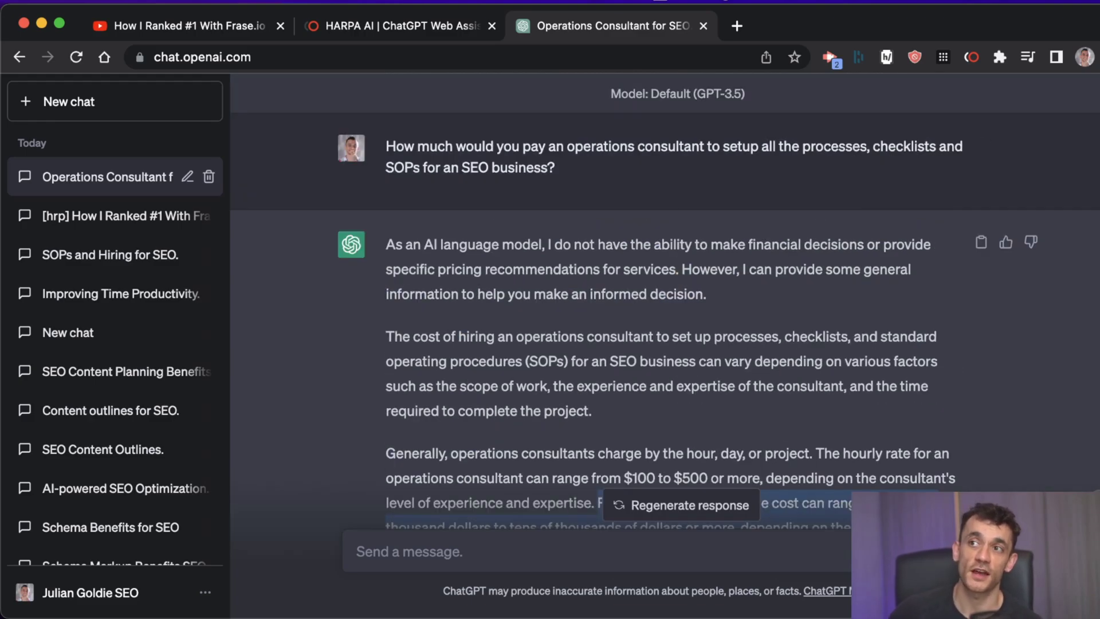
left_click(122, 15)
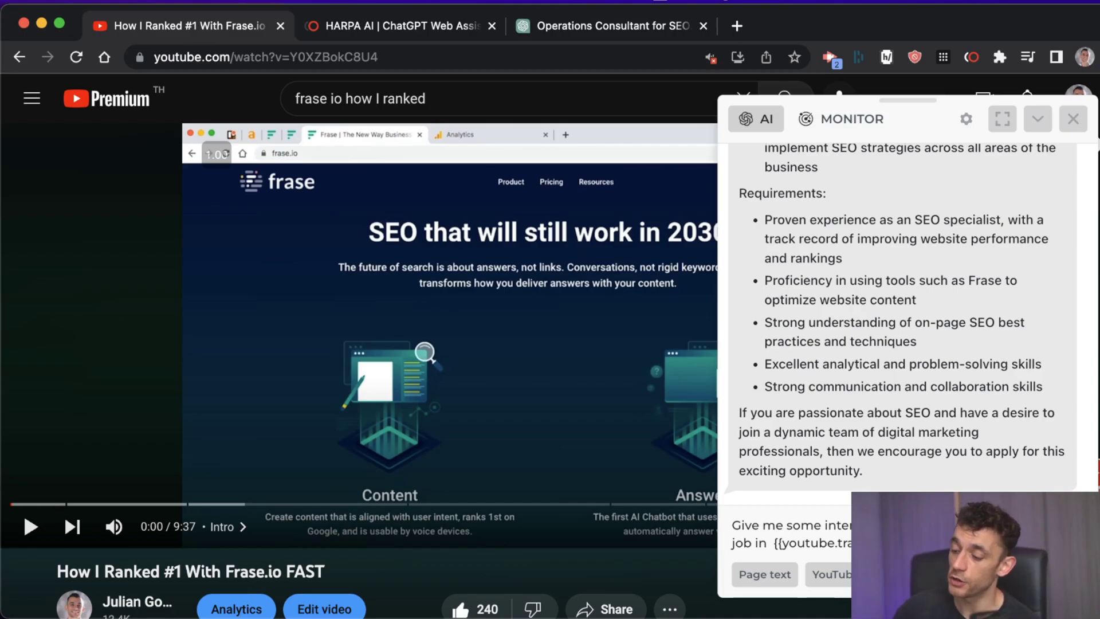
- Send the interview-questions prompt with {{youtube.transcript}} and scroll through the ten on-page SEO questions
key("Return")
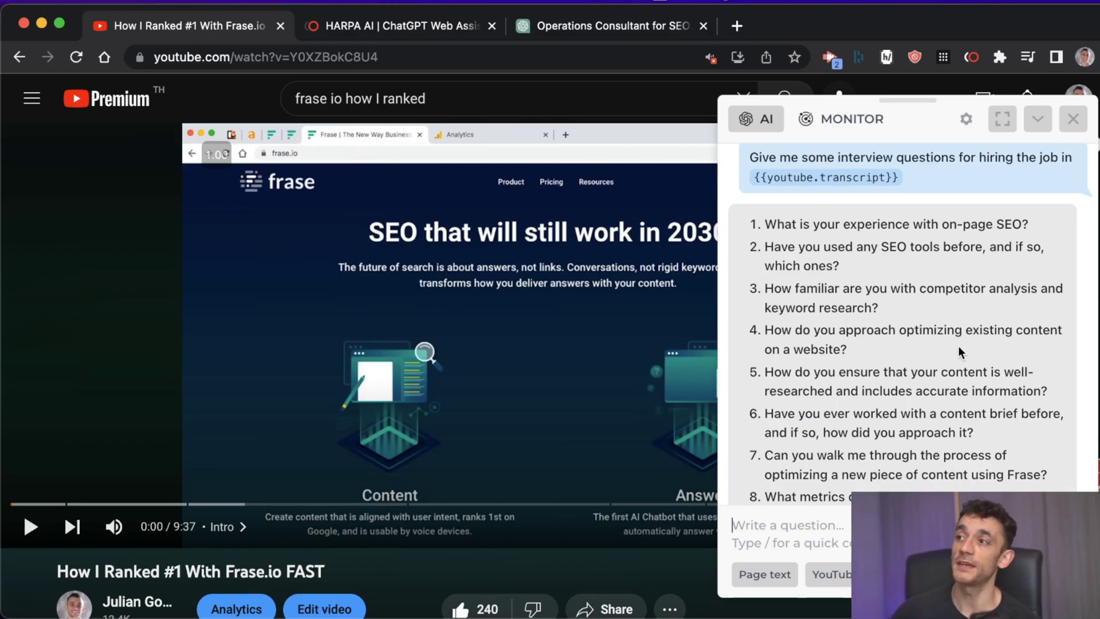
scroll(833, 242, "down", 2)
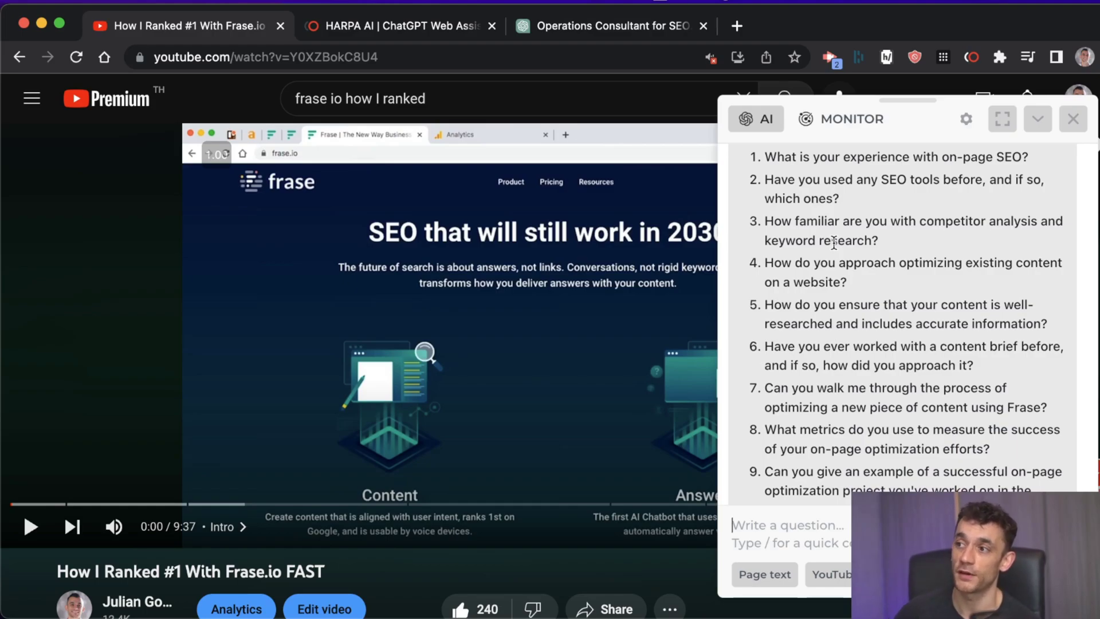
scroll(828, 262, "down", 2)
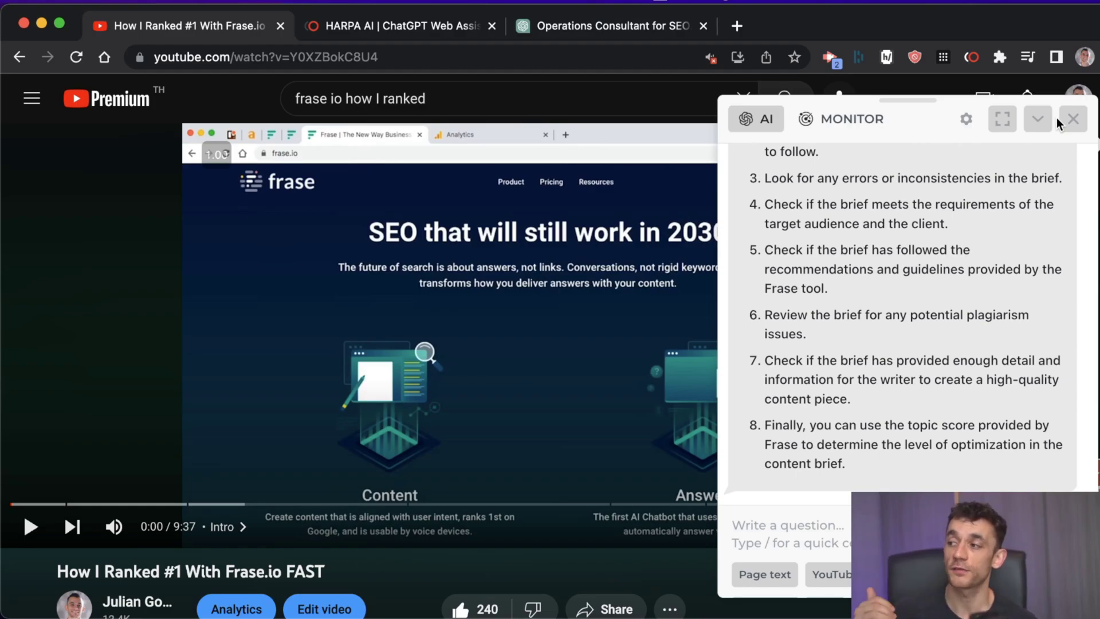
- Paste the content-brief quality-check prompt into HARPA and select the topic-score-based answer
left_click(780, 526)
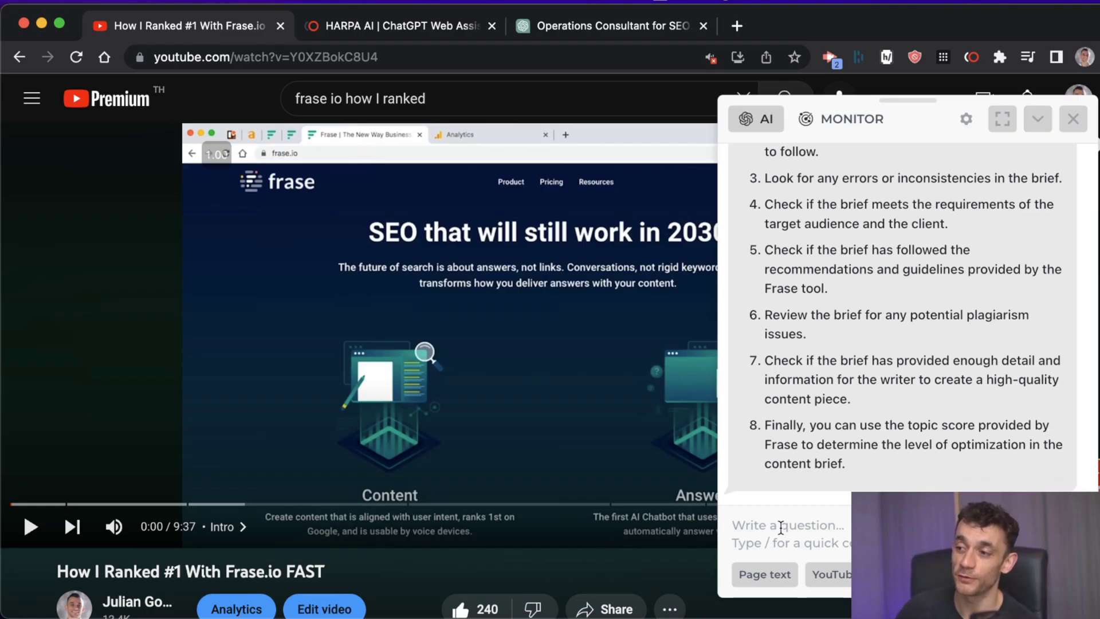
key("super+v")
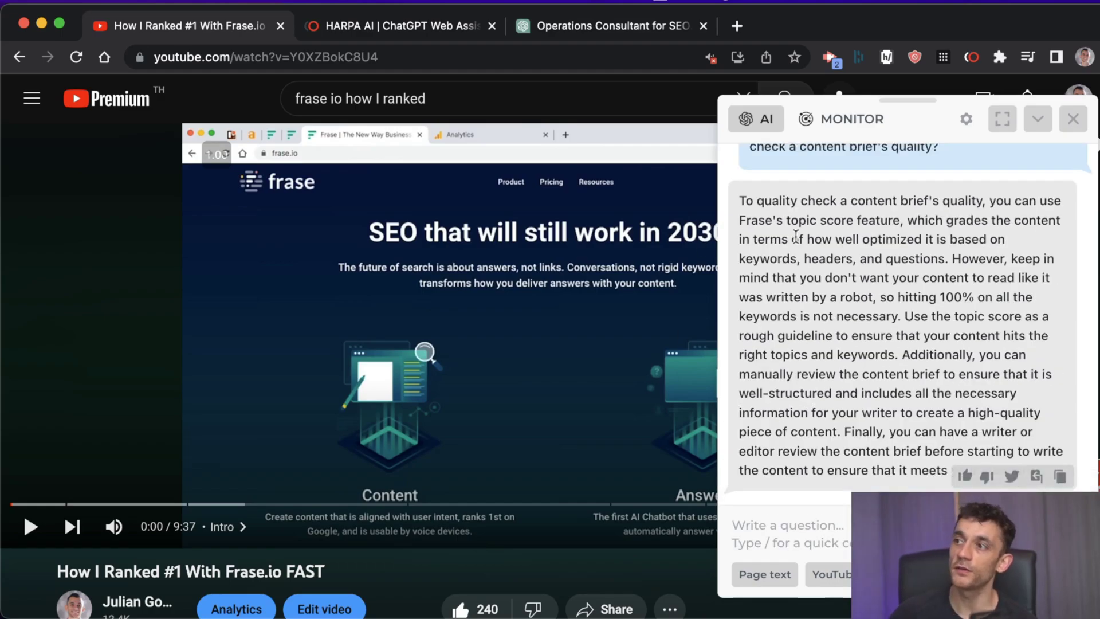
left_click_drag(743, 197, 1048, 471)
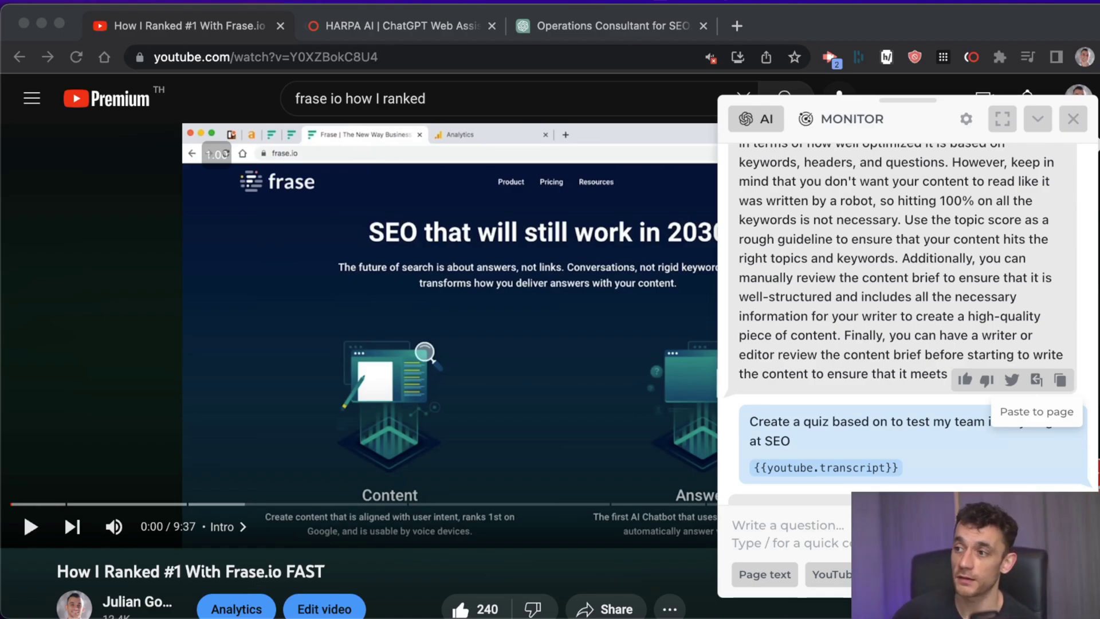
- Scroll through the generated multiple-choice Frase quiz covering brief automation and topic score
scroll(771, 328, "down", 3)
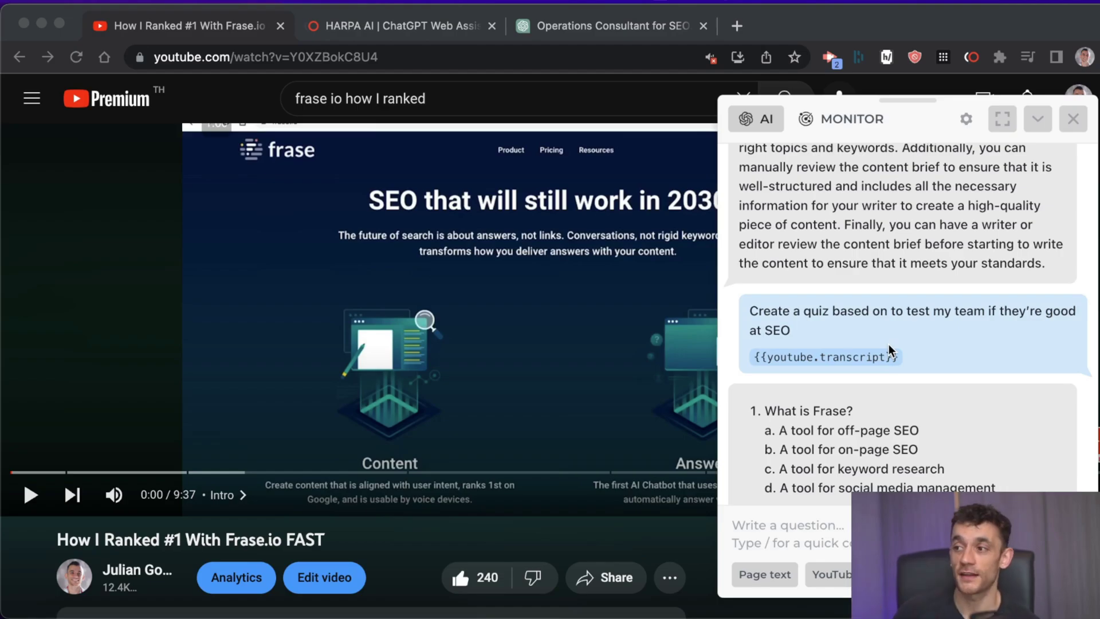
scroll(905, 349, "down", 3)
scroll(896, 366, "down", 5)
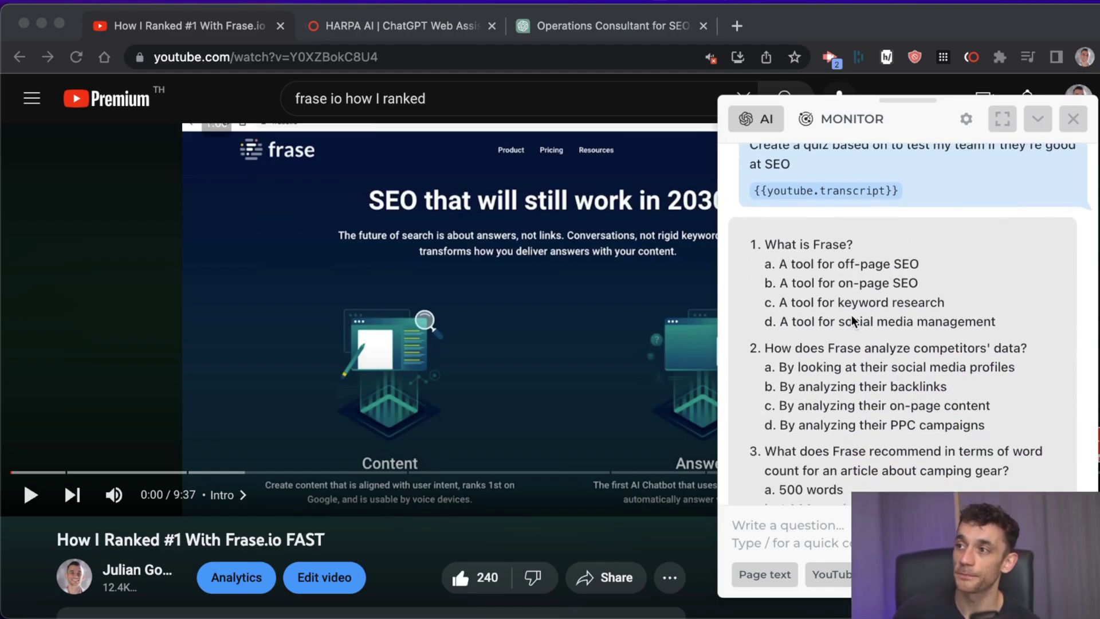
left_click_drag(997, 239, 739, 188)
left_click(757, 191)
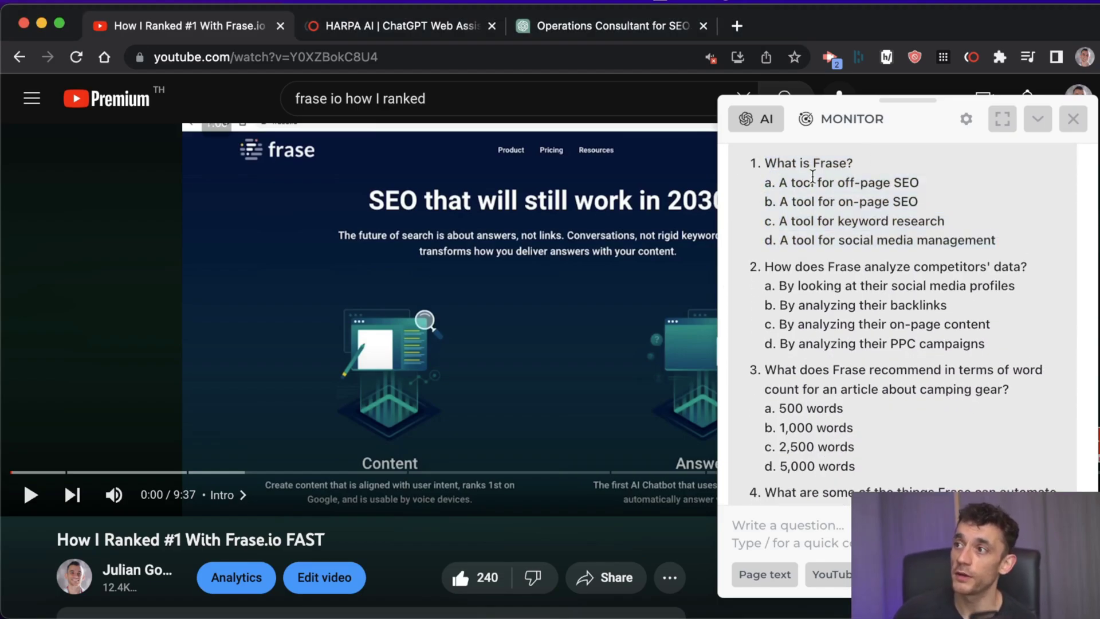
scroll(795, 200, "down", 4)
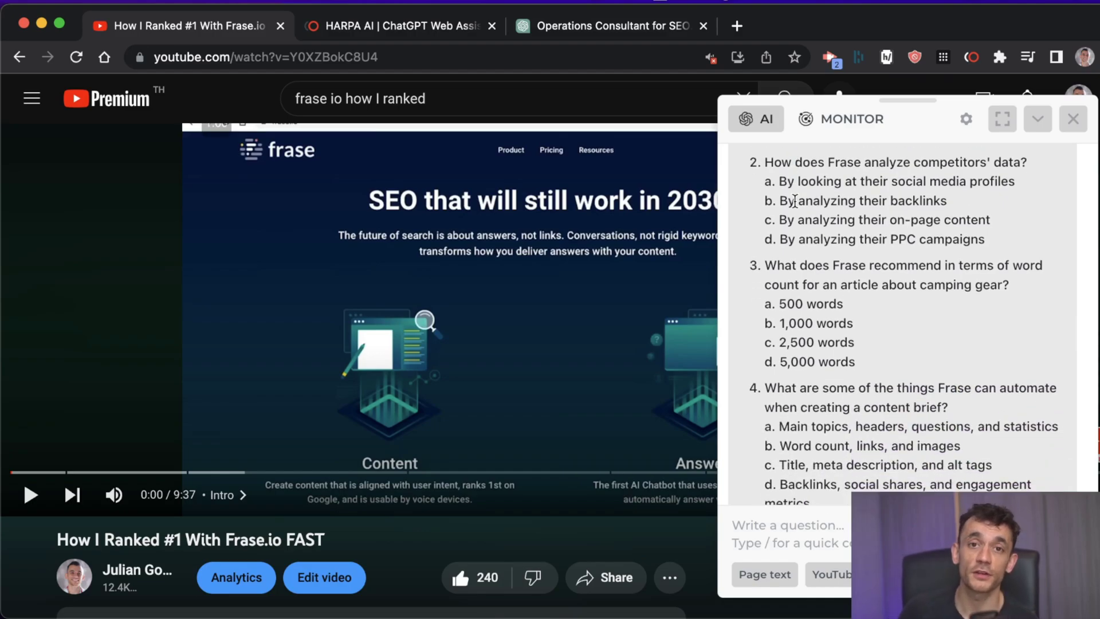
scroll(795, 200, "down", 5)
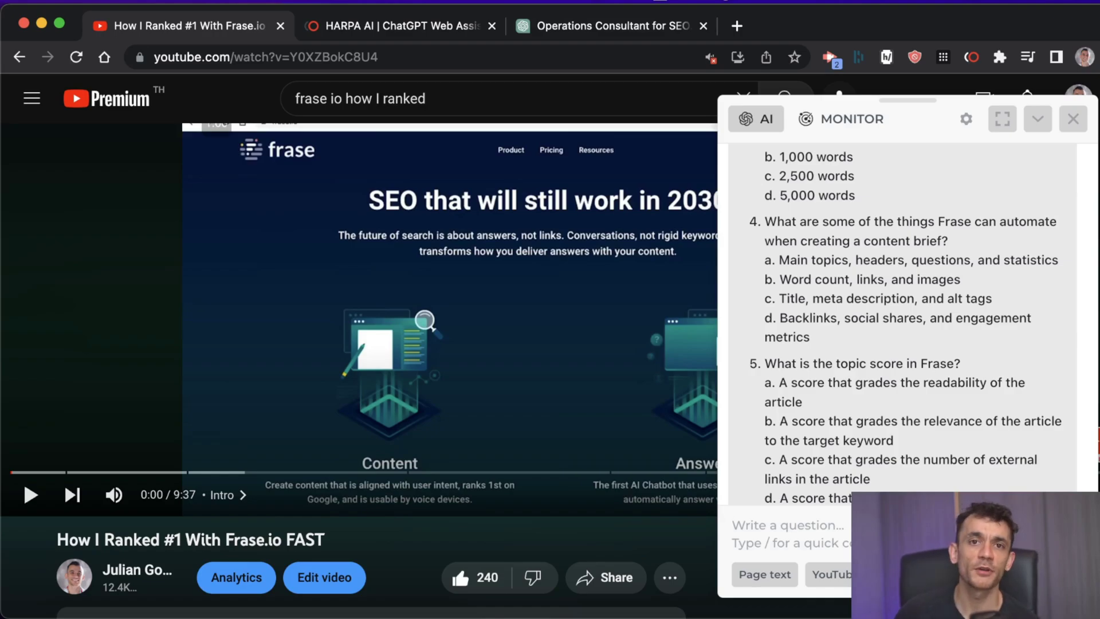
- Ask HARPA where to hire for this job and highlight the networking suggestion in its reply
key("super+v")
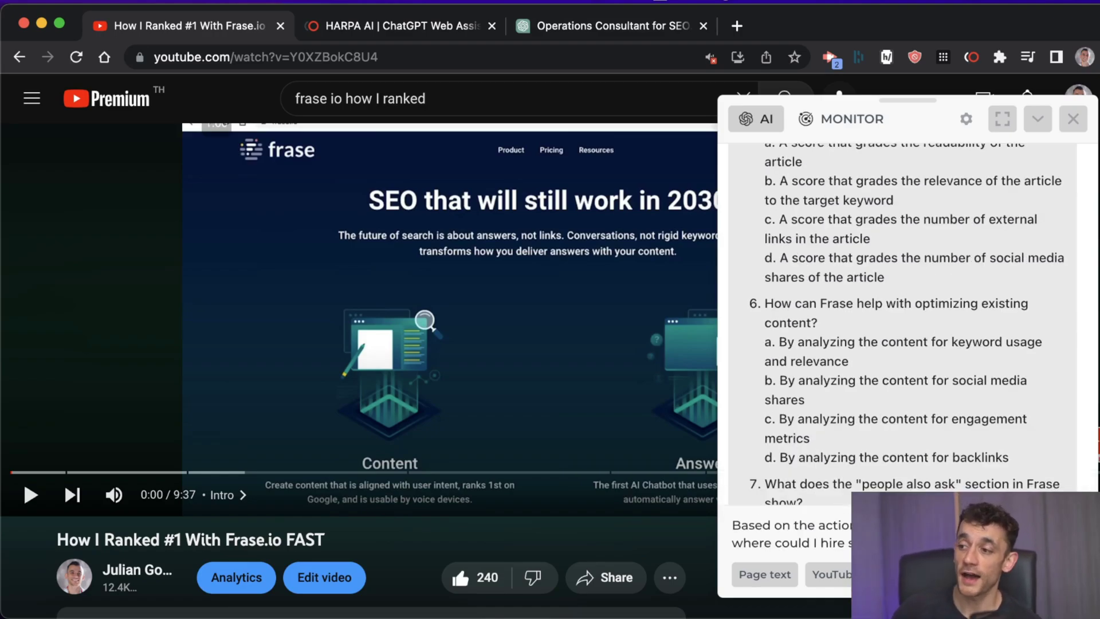
key("Return")
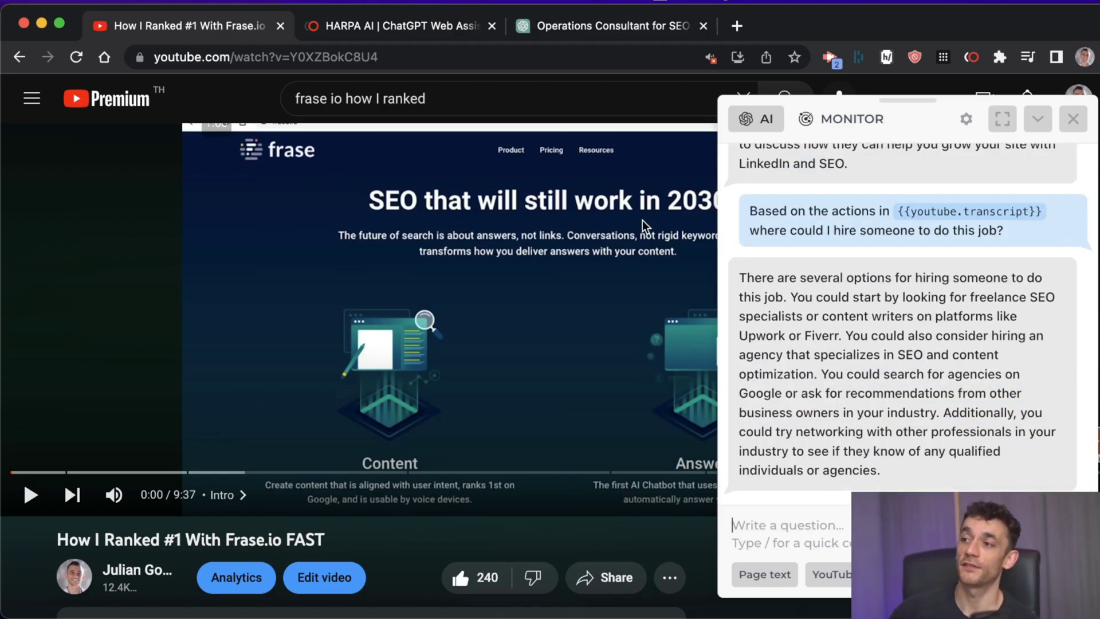
mouse_move(766, 277)
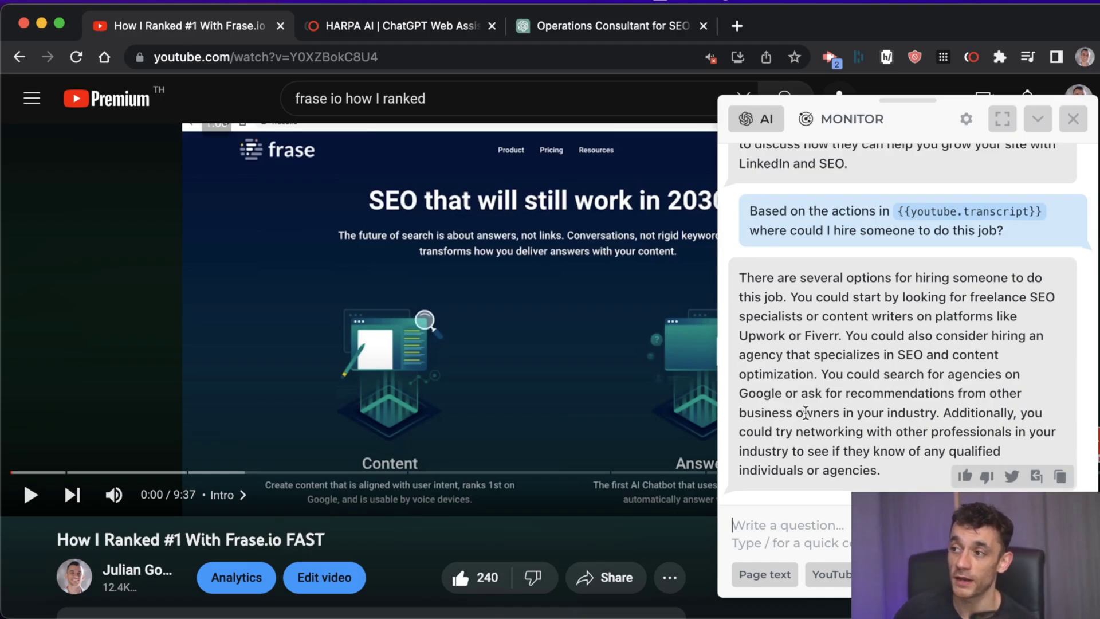
left_click_drag(942, 413, 922, 470)
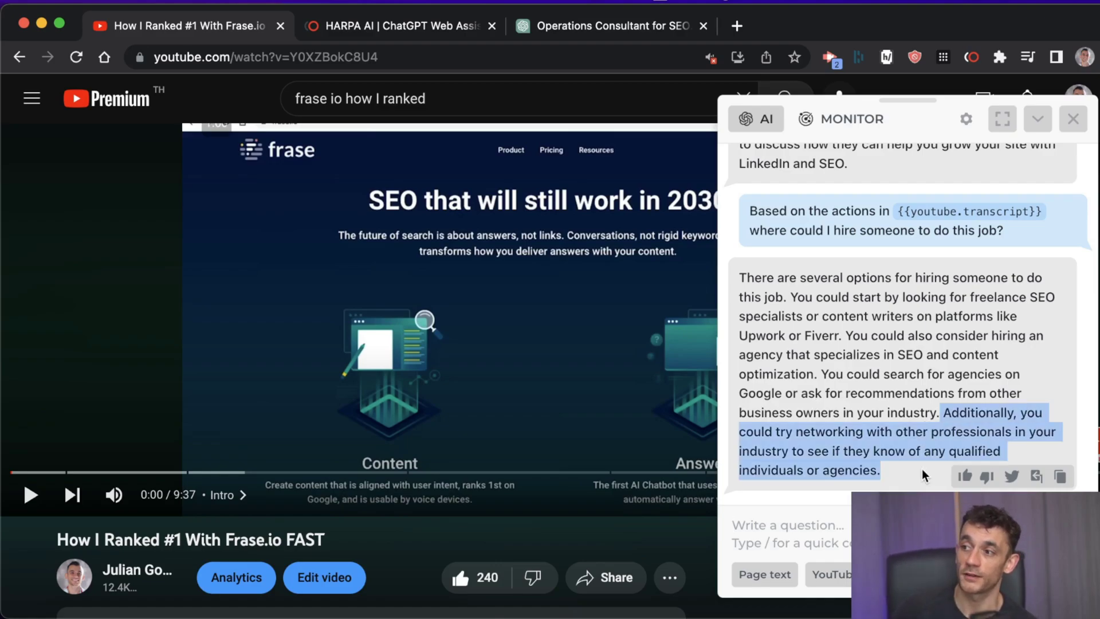
left_click(923, 467)
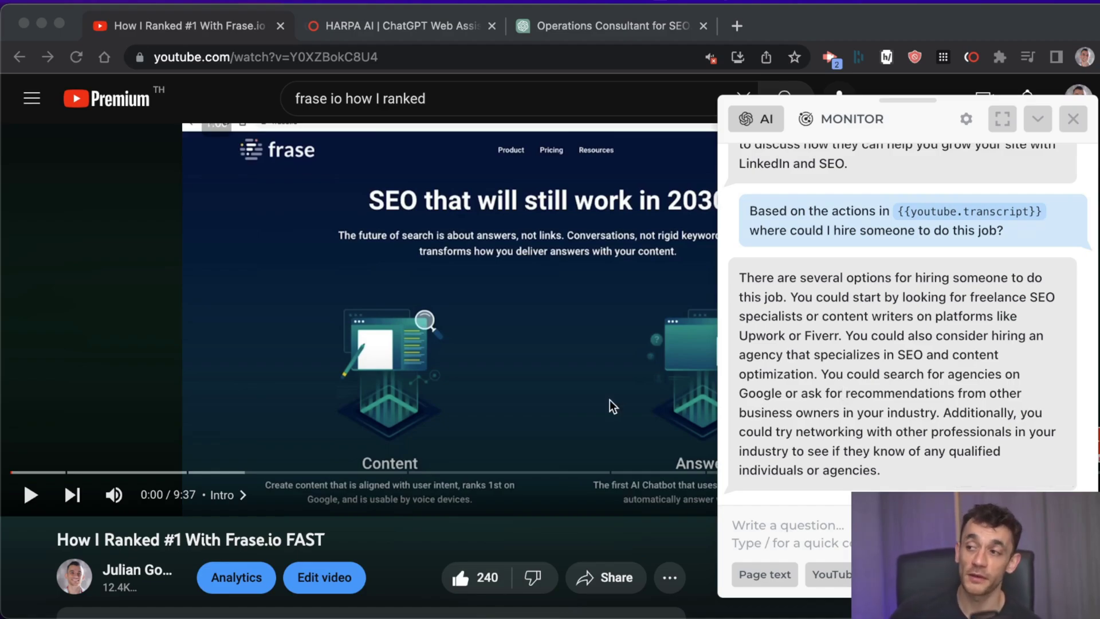
scroll(739, 359, "up", 1)
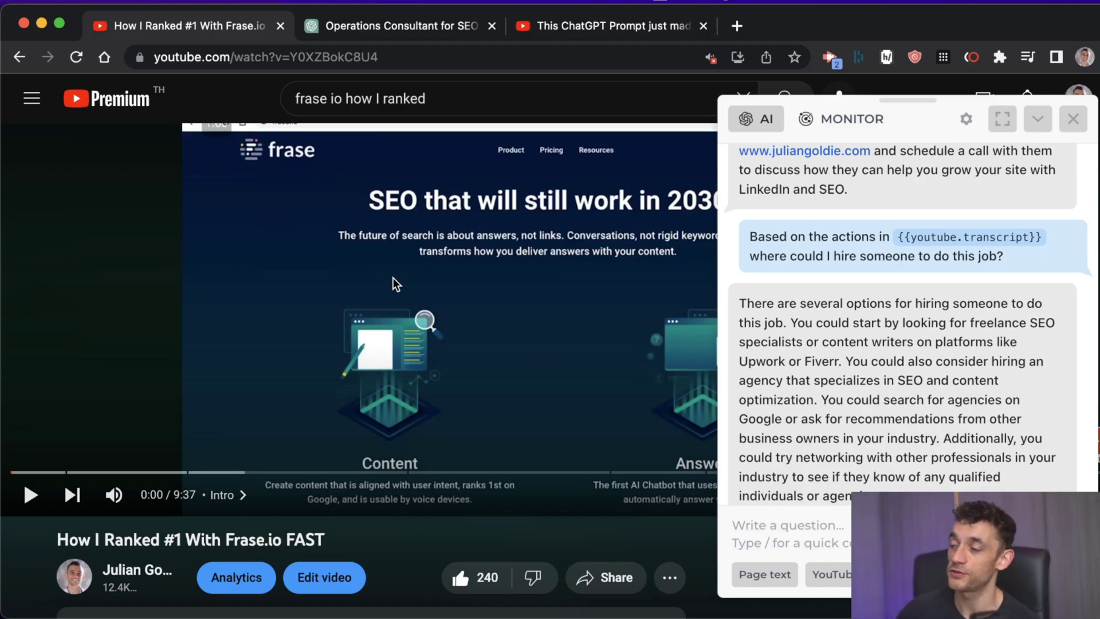
- Send ChatGPT the prompt for 50 semantically relevant but unique topics under 'cats' and view the numbered list
key("super+3")
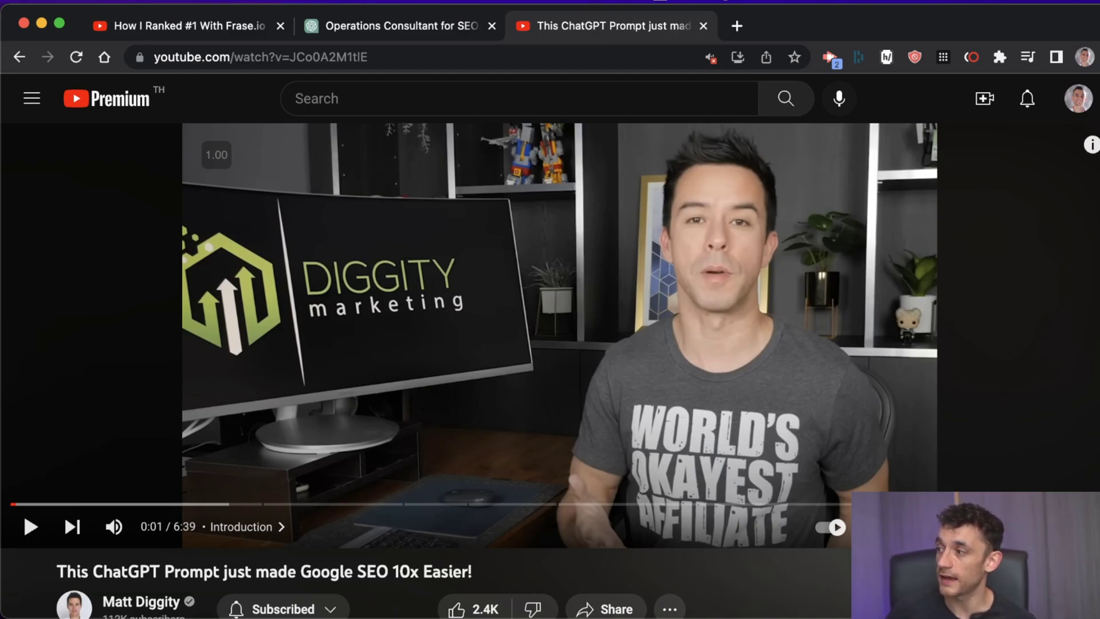
key("super+w")
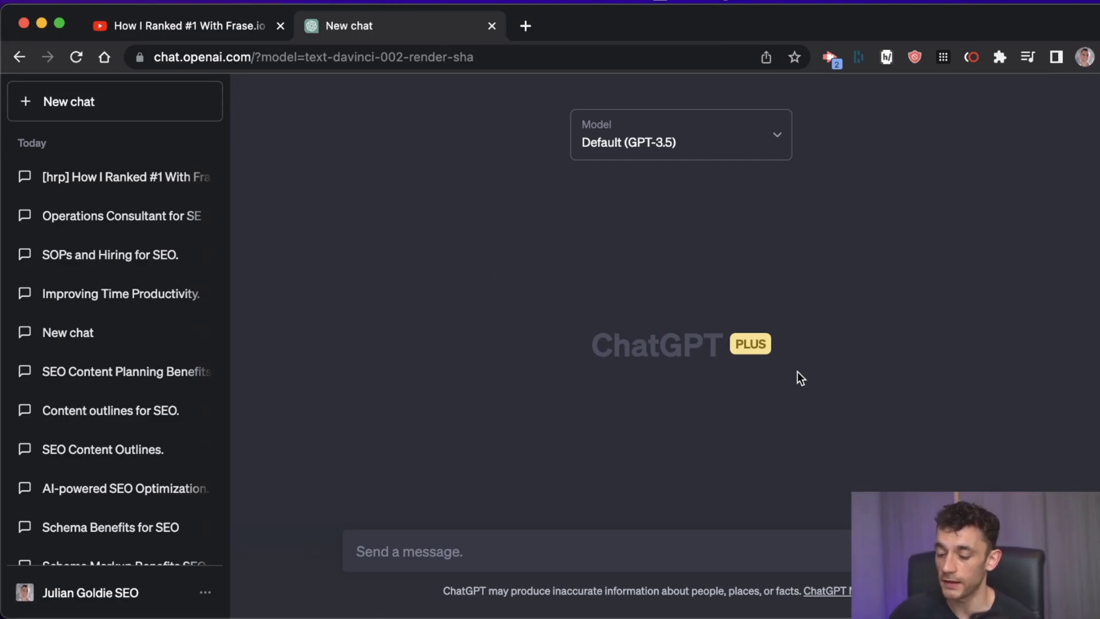
key("super+v")
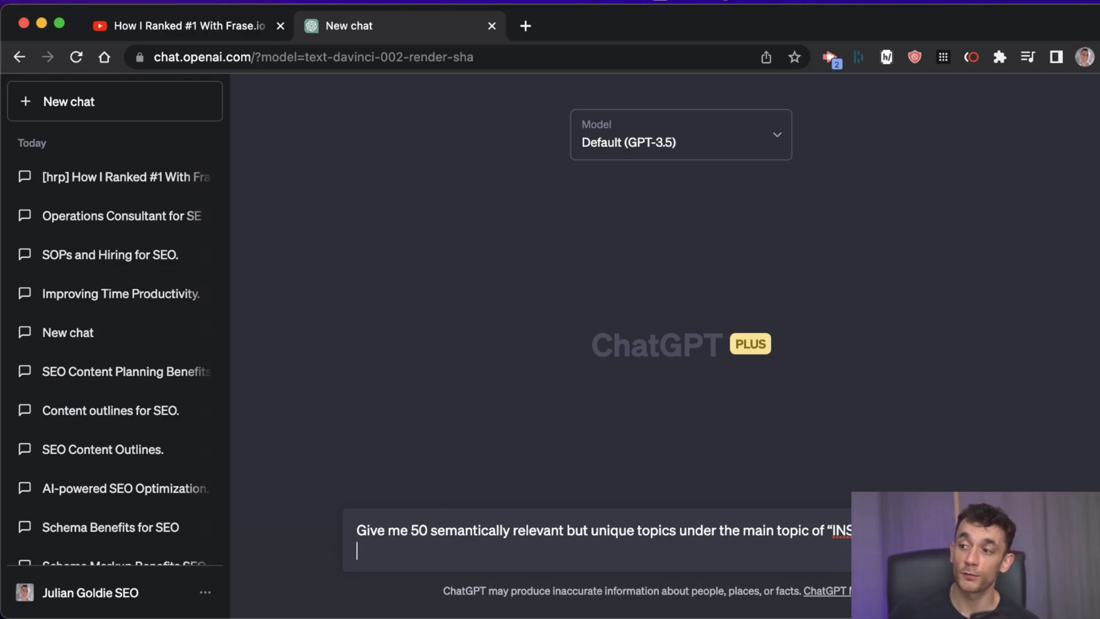
type("cats")
key("Return")
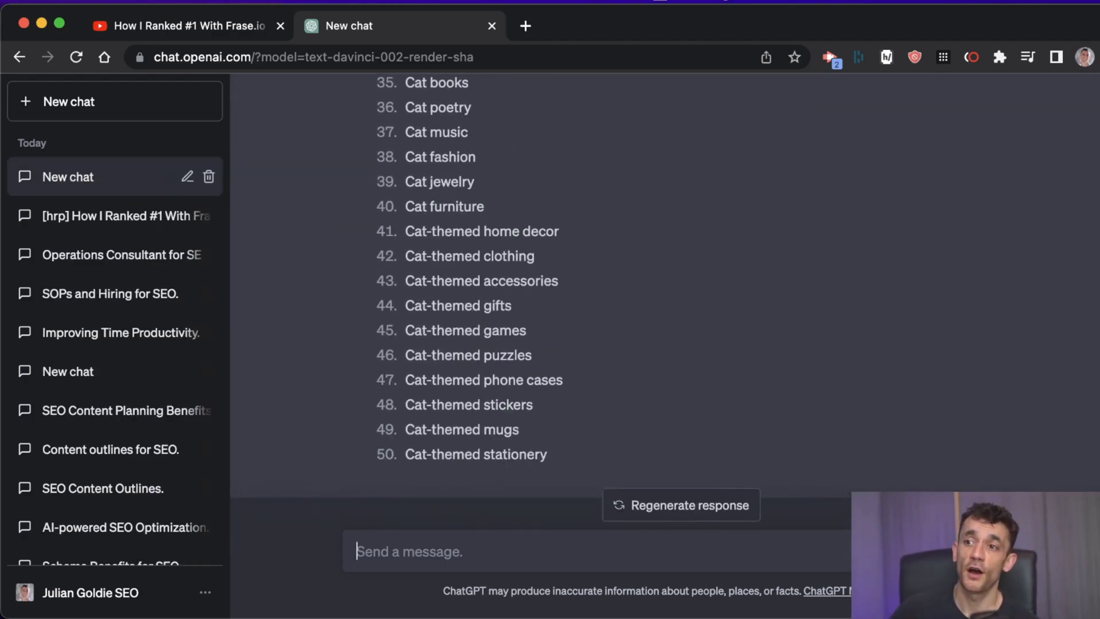
scroll(934, 394, "up", 15)
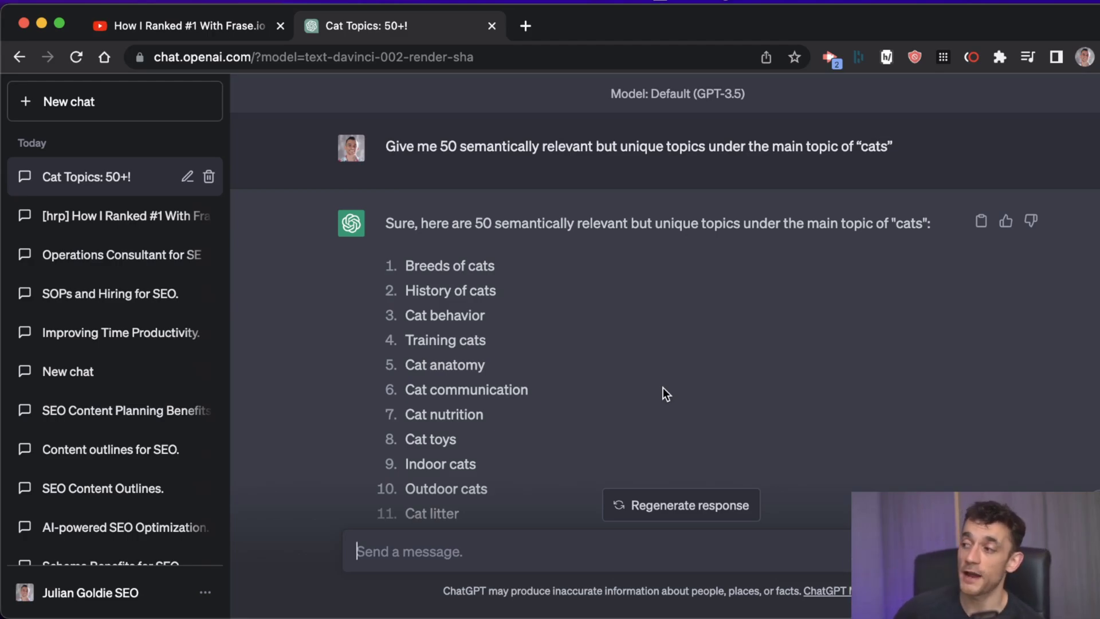
- Request ten 'cat behaviour' keyword variations, each targeting a different search intent, and scroll the reply
left_click(493, 287)
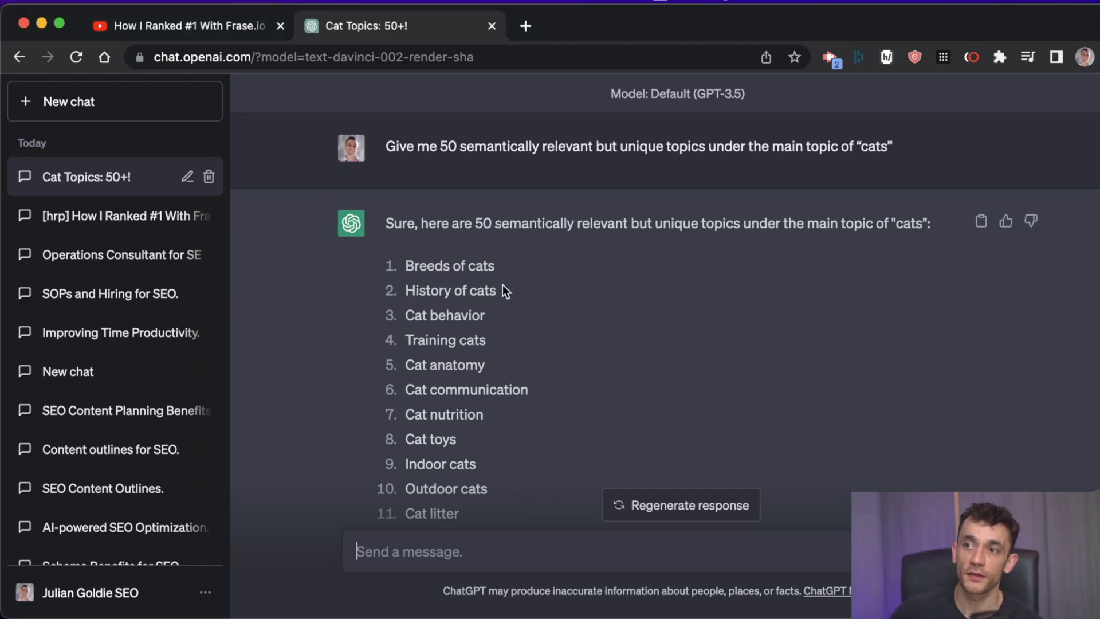
left_click_drag(394, 289, 563, 293)
left_click_drag(408, 314, 585, 318)
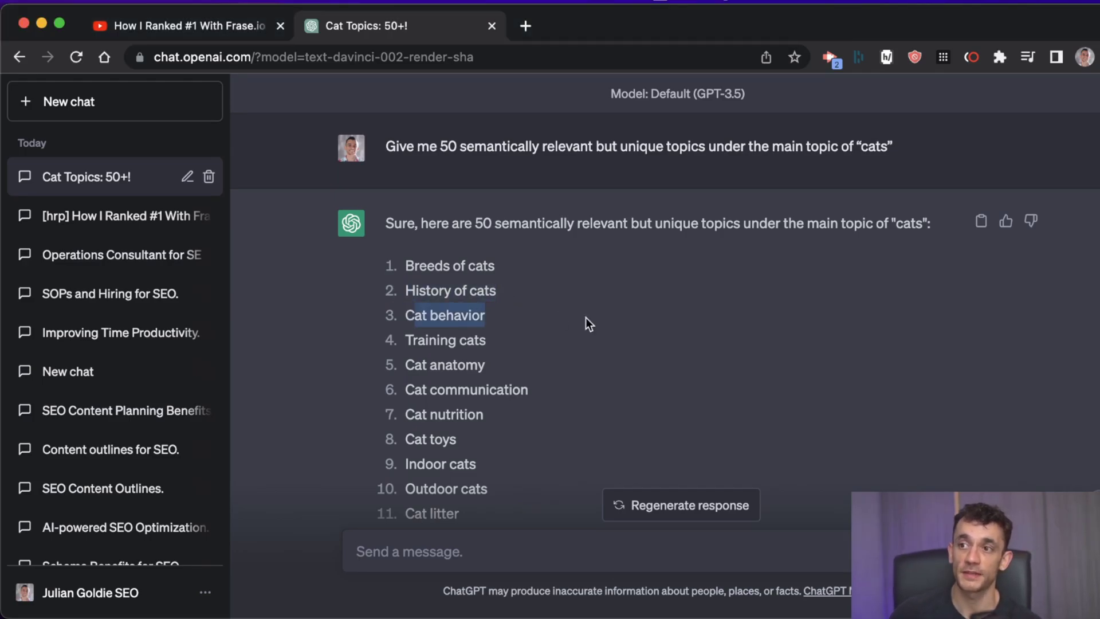
left_click(452, 559)
key("super+v")
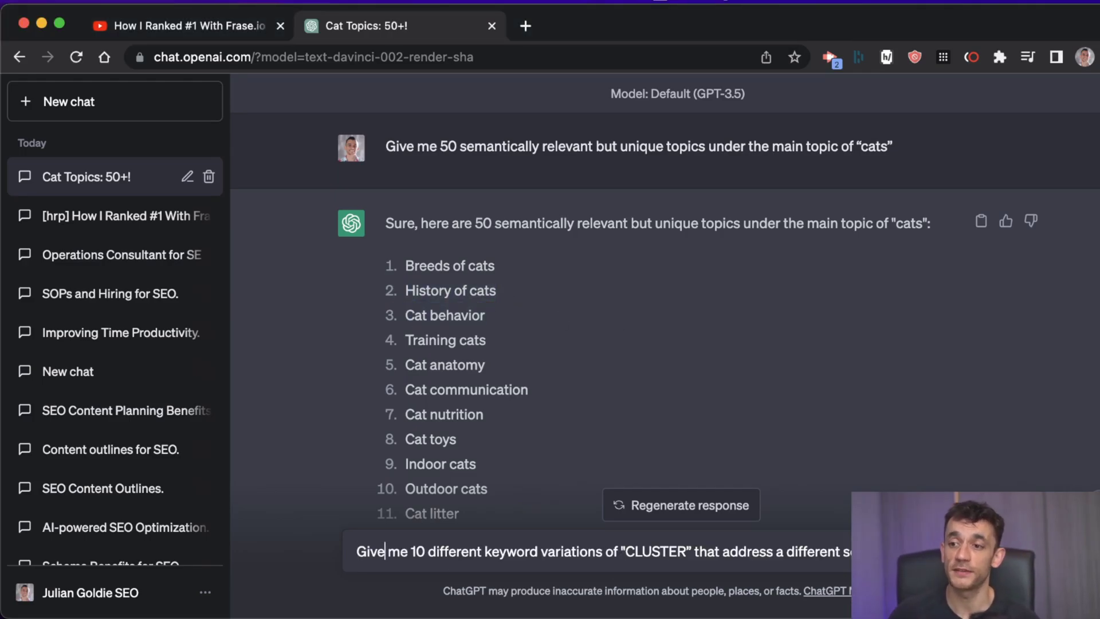
type("cat behaviour")
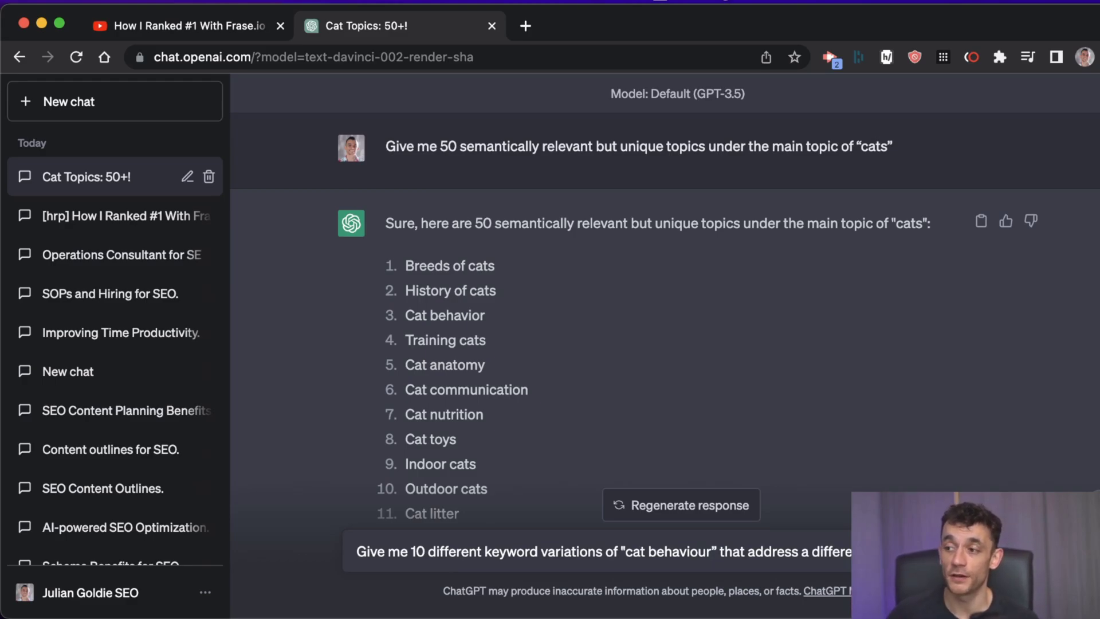
key("Return")
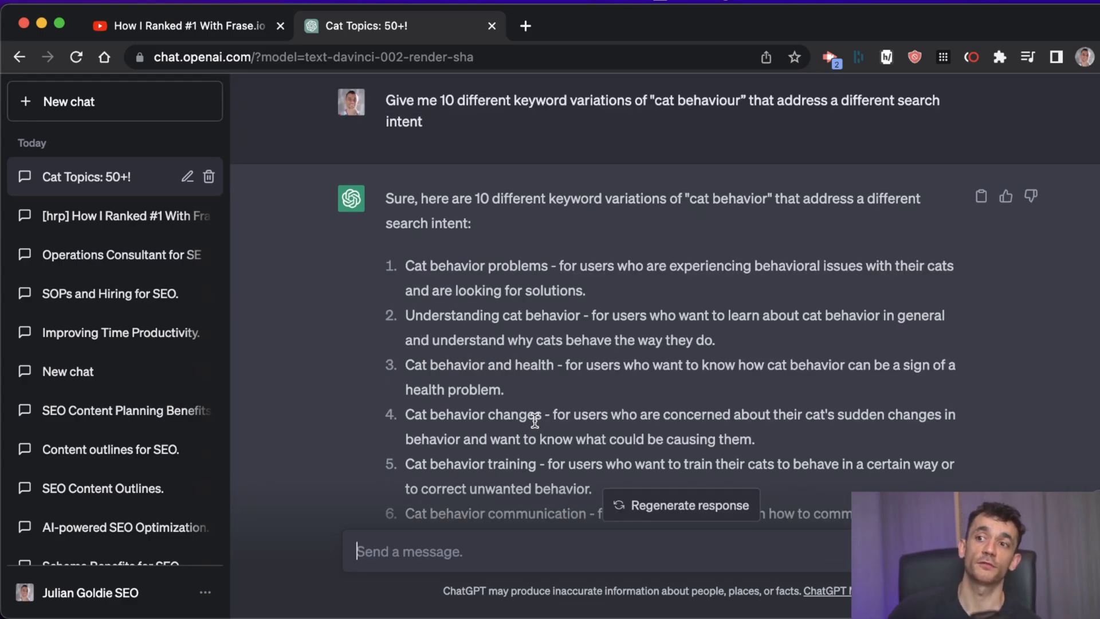
scroll(535, 420, "up", 15)
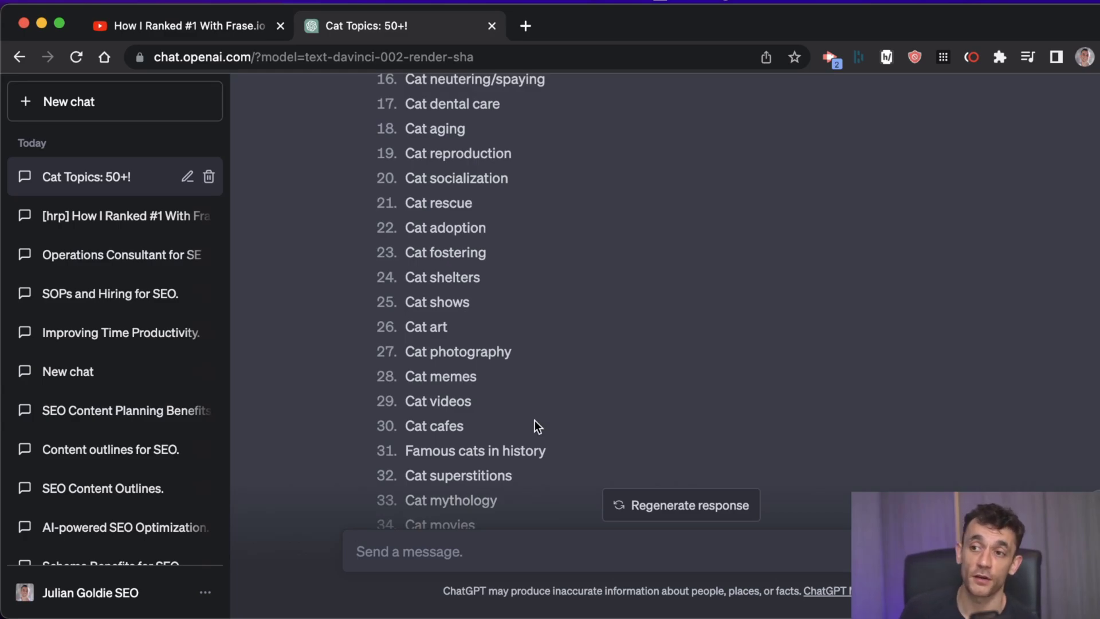
scroll(535, 420, "down", 15)
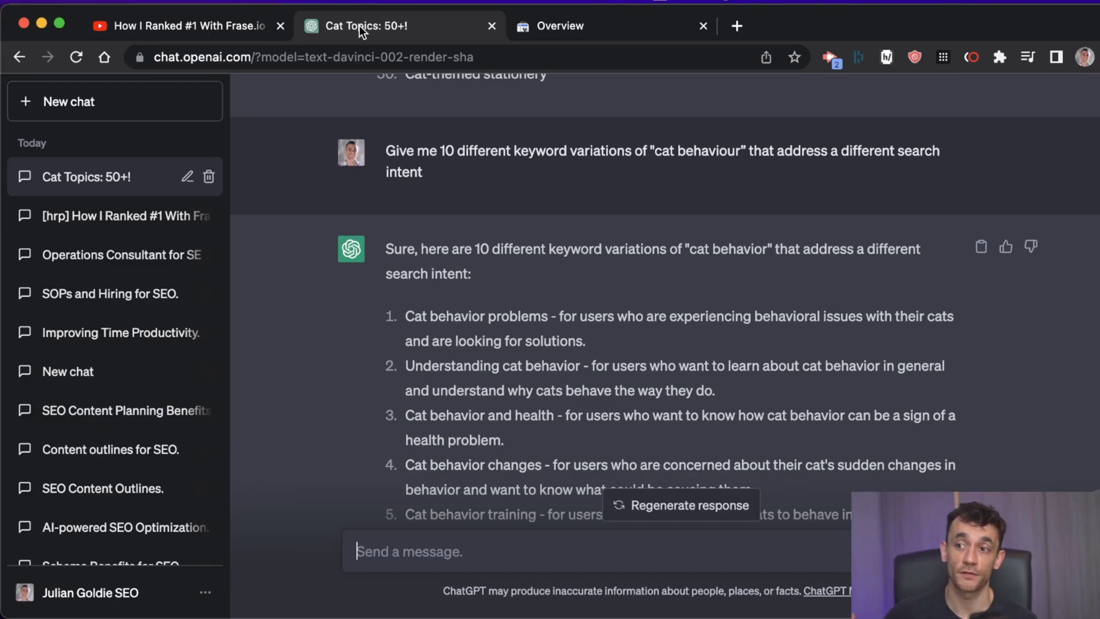
- Open post-sitemap.xml from Search Console and bring up the 'Extract URLs Bookmarklet' chat
key("ctrl+Tab")
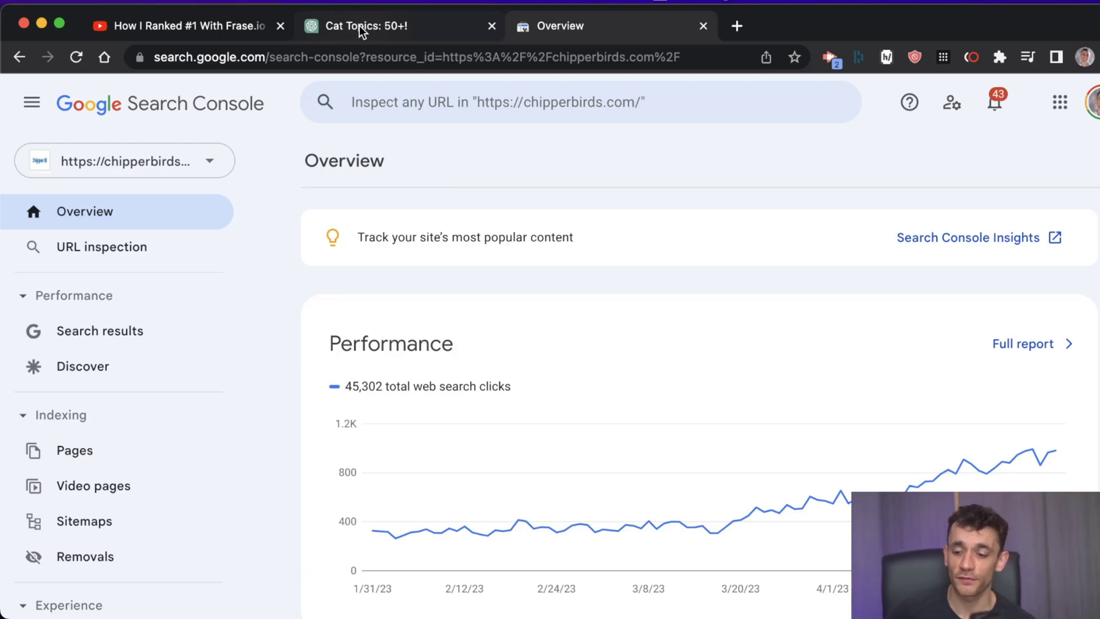
left_click(359, 25)
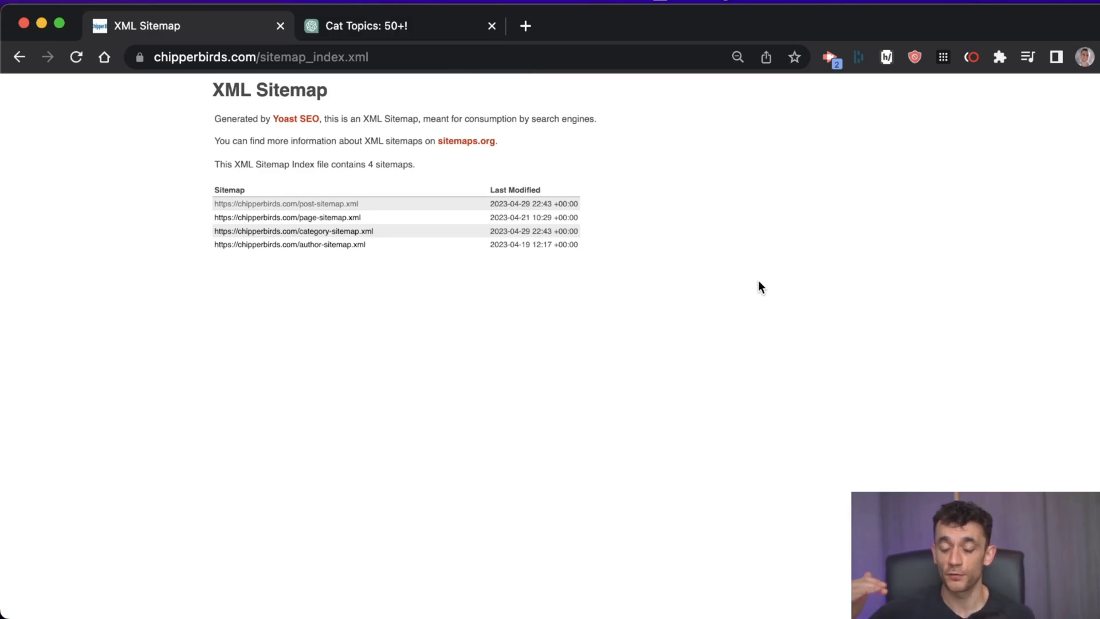
left_click(291, 205)
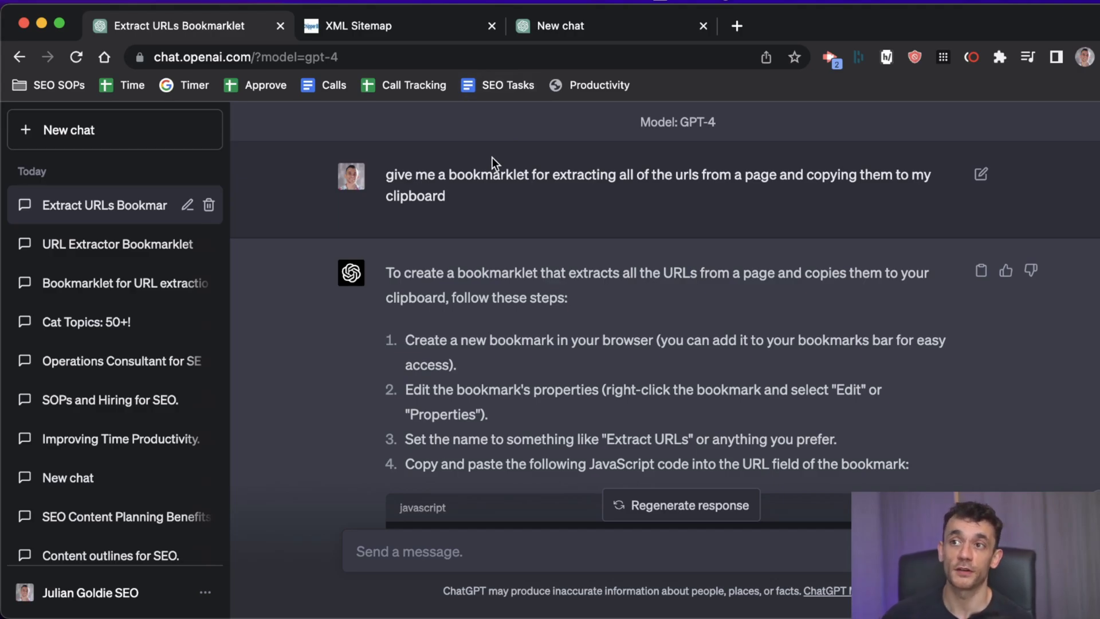
- Save the chat's bookmarklet code as the Productivity bookmark
left_click(387, 23)
left_click_drag(170, 198, 925, 477)
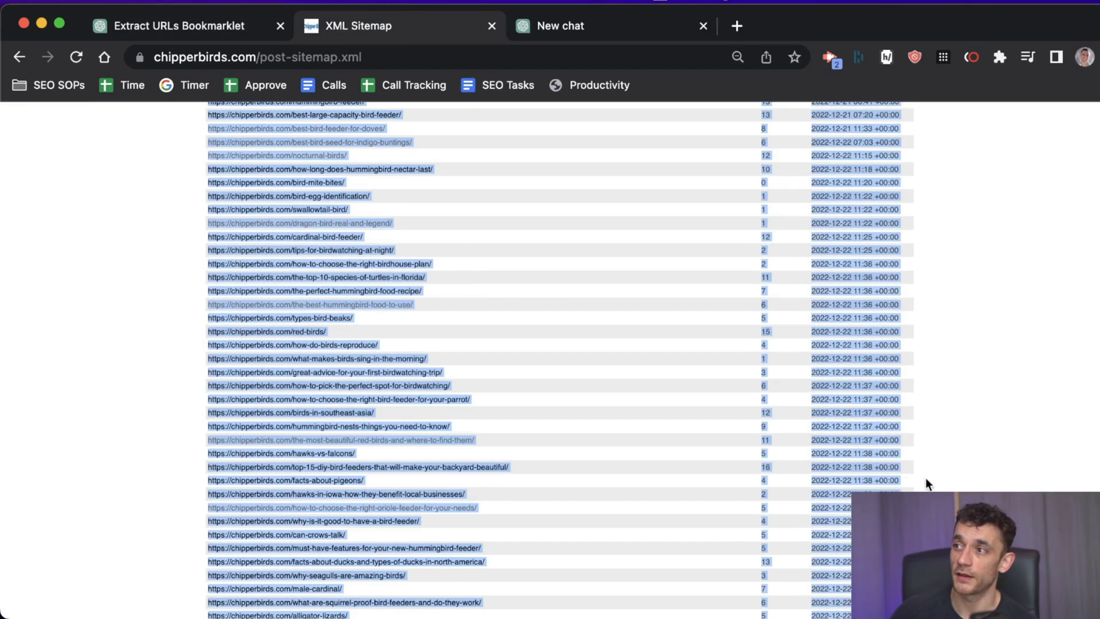
scroll(870, 246, "up", 5)
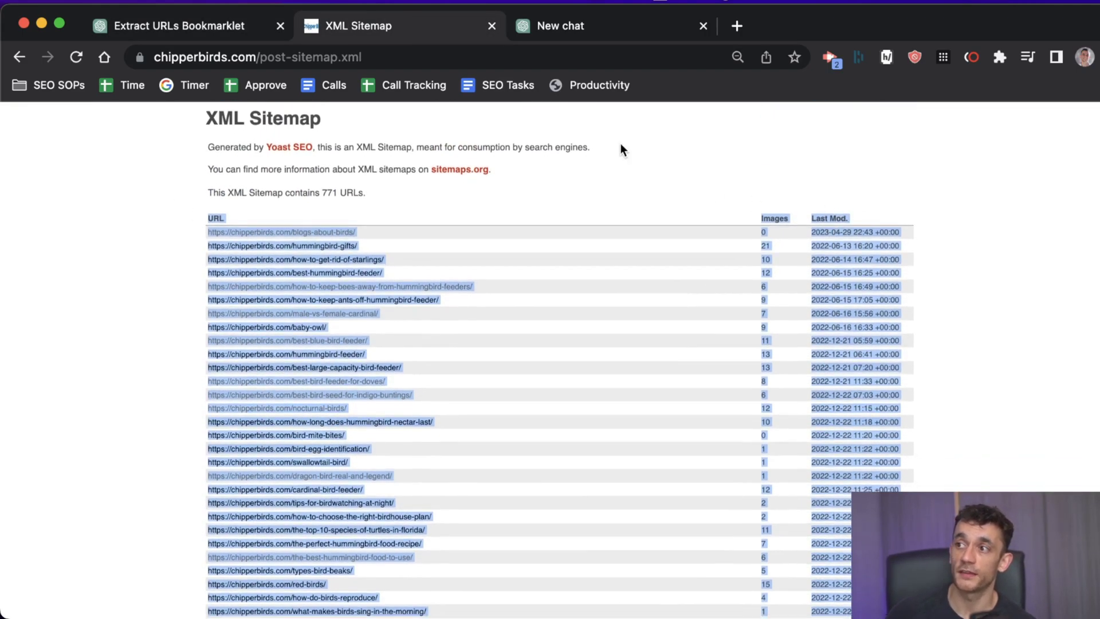
key("ctrl+shift+Tab")
scroll(881, 265, "down", 4)
left_click(888, 279)
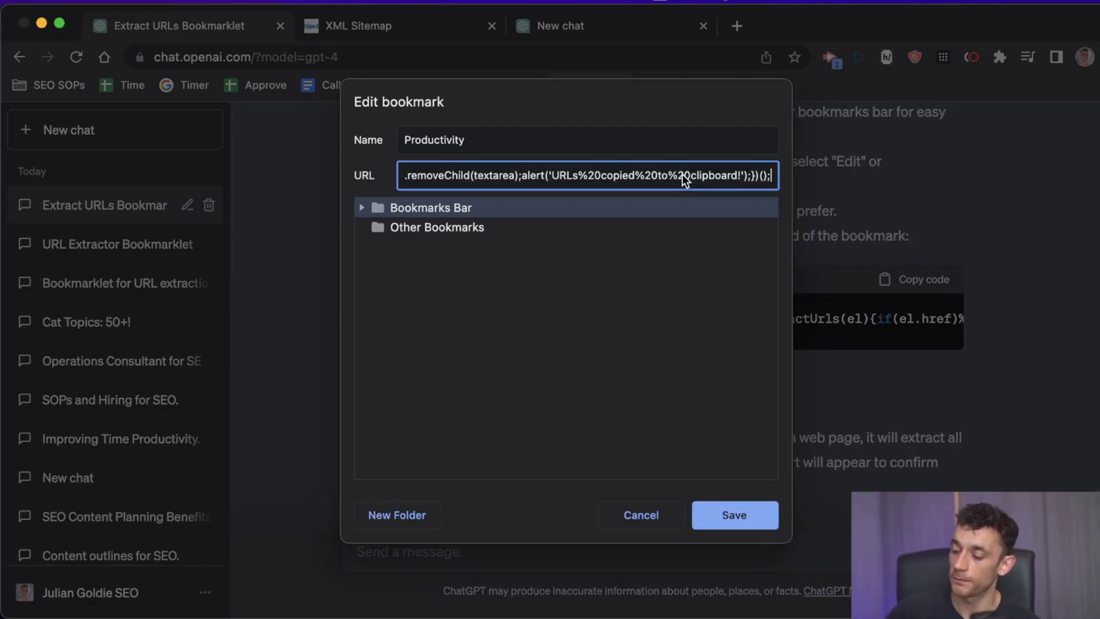
key("Return")
- Run the bookmarklet on the post sitemap page to copy all its URLs
key("ctrl+Tab")
left_click(582, 85)
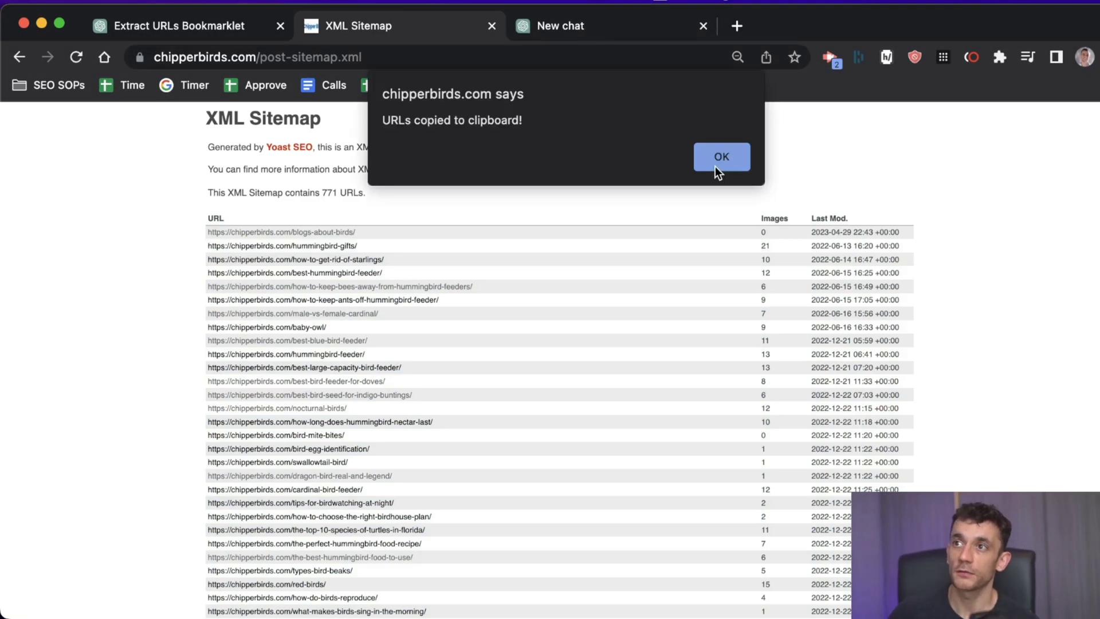
left_click(718, 161)
- Paste the sitemap URLs, remove the unwanted ones, and ask for a topical site map based on them
key("ctrl+Tab")
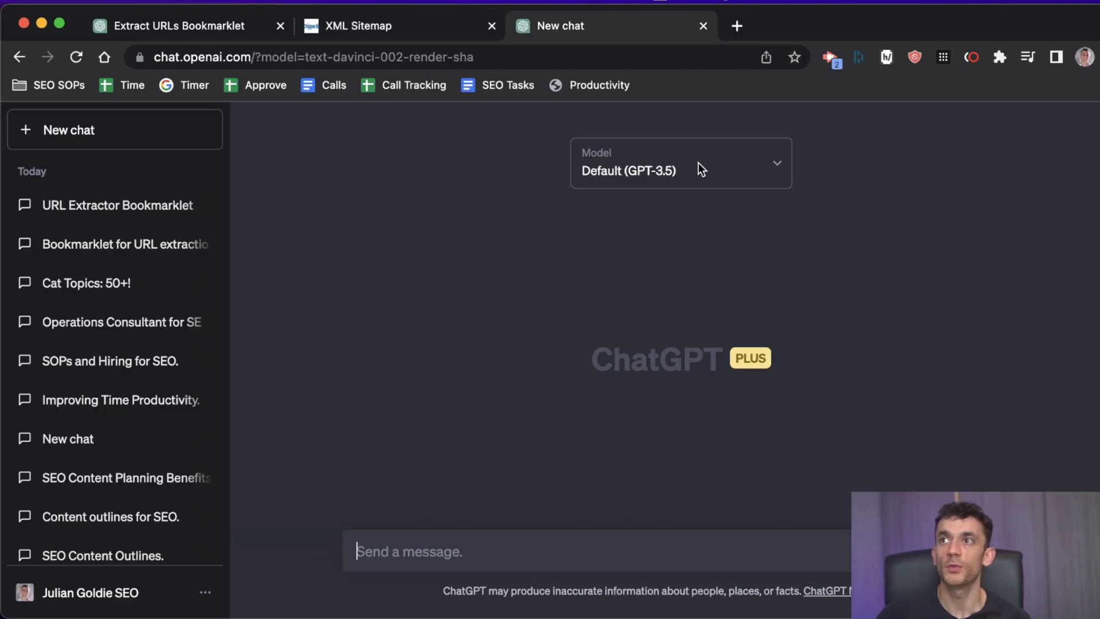
key("ctrl+v")
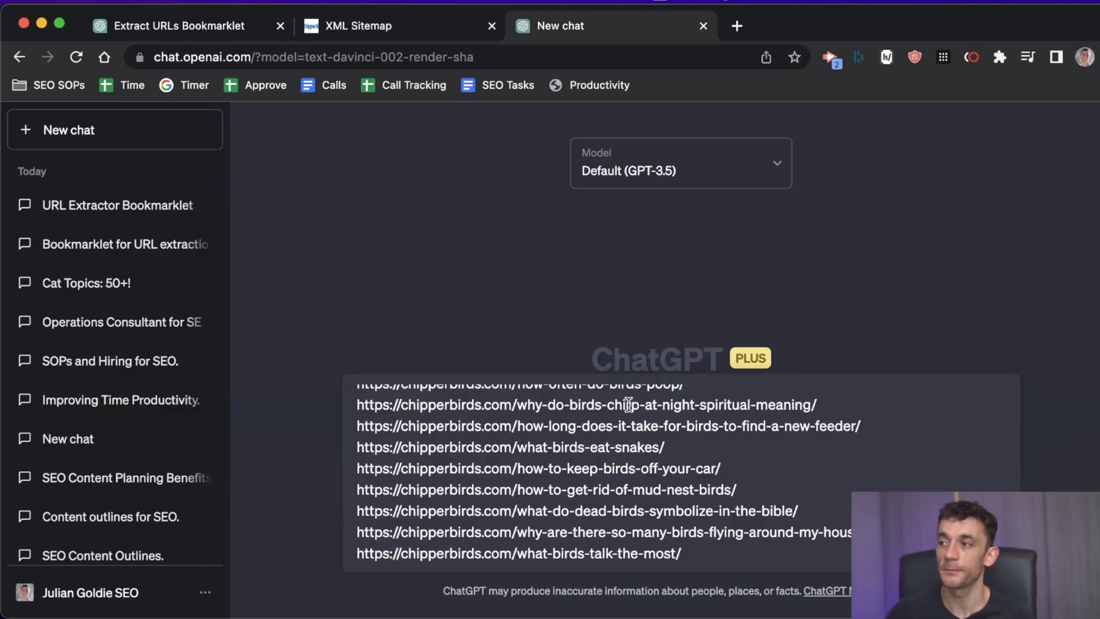
scroll(641, 473, "up", 15)
scroll(641, 472, "down", 10)
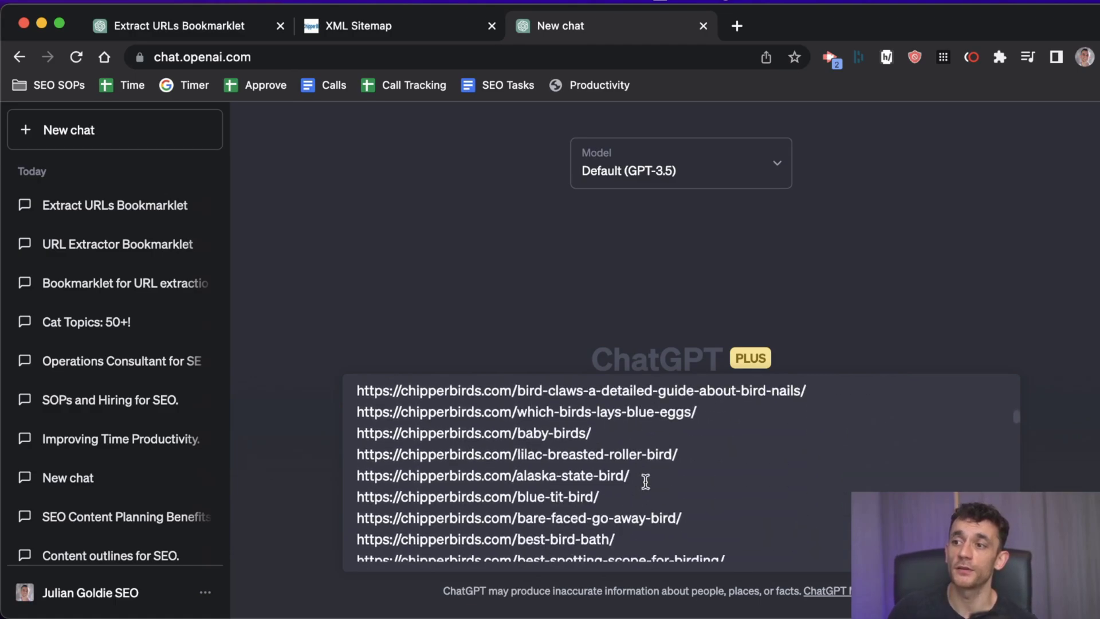
left_click_drag(356, 447, 871, 561)
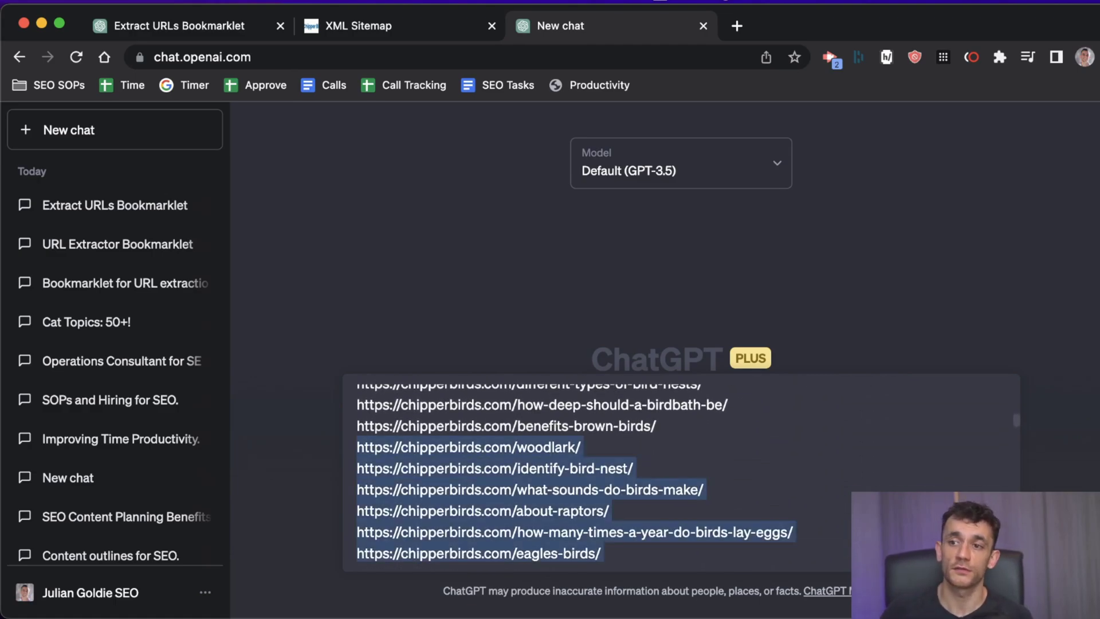
key("BackSpace")
key("super+Up")
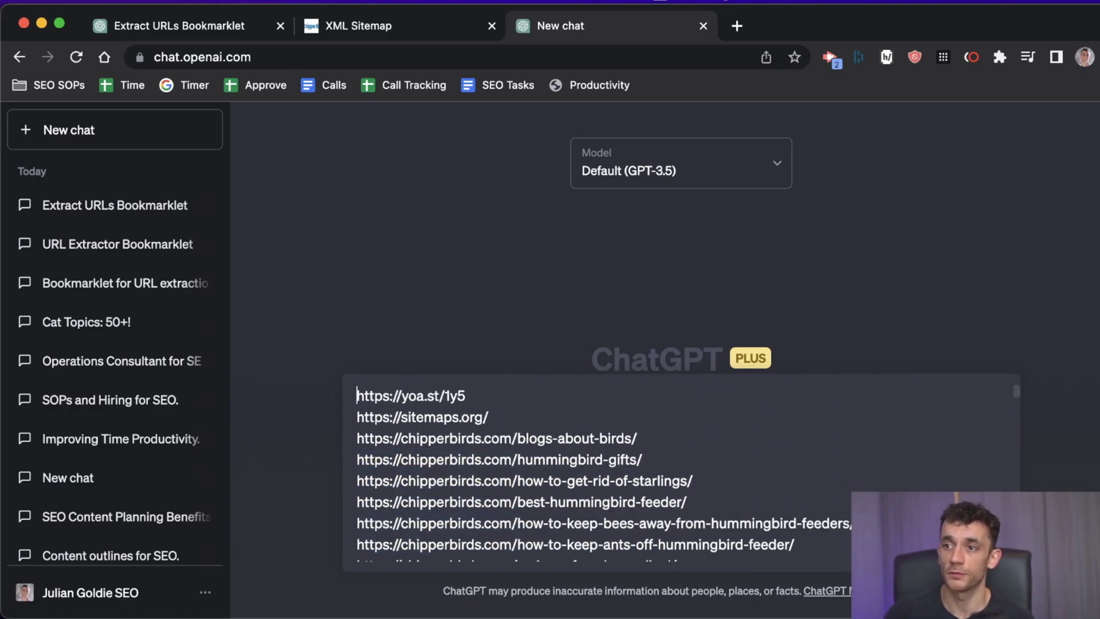
key("shift+Down")
key("shift+Down")
type("give me a topical site map base")
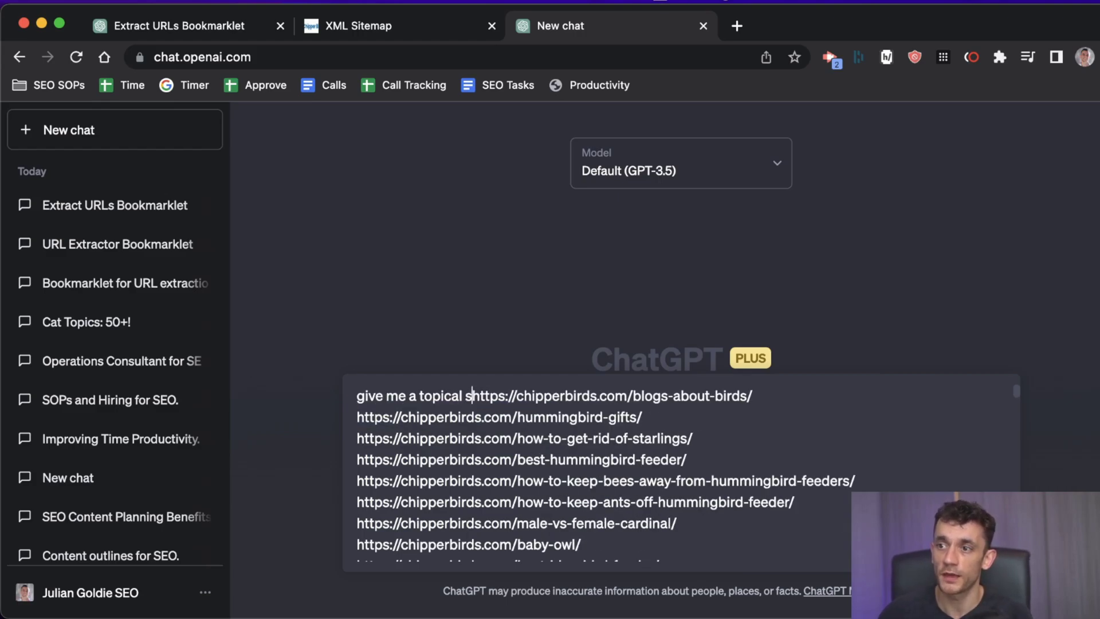
type("d on the urls be")
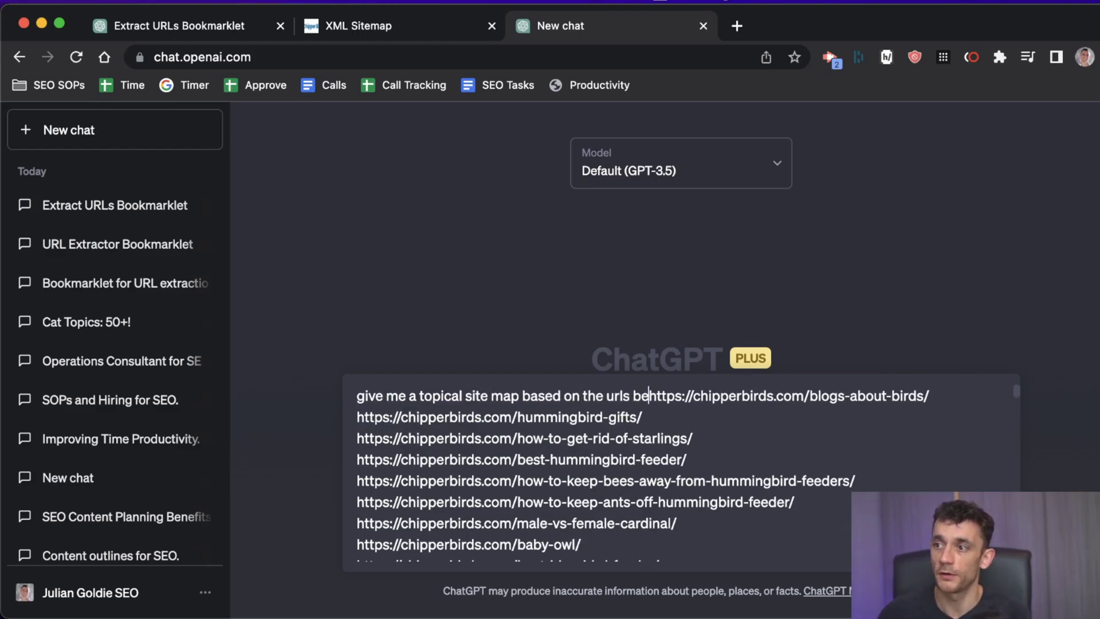
key("Return")
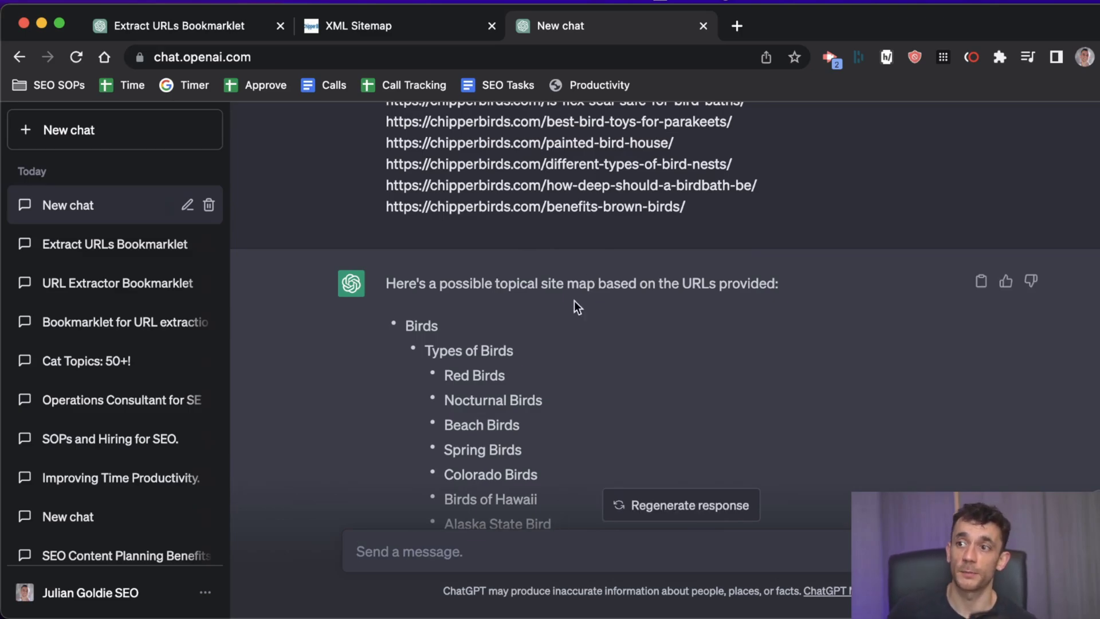
- Review the bird site map reply, highlight the Bird Identification items, and close the XML Sitemap tab
scroll(415, 282, "down", 2)
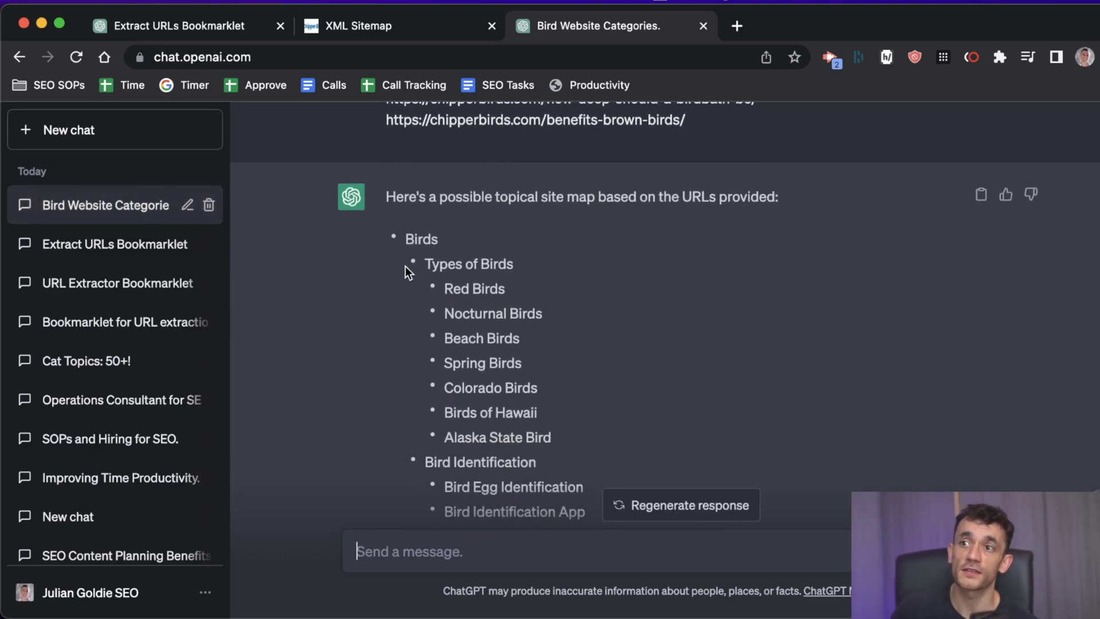
scroll(503, 367, "down", 5)
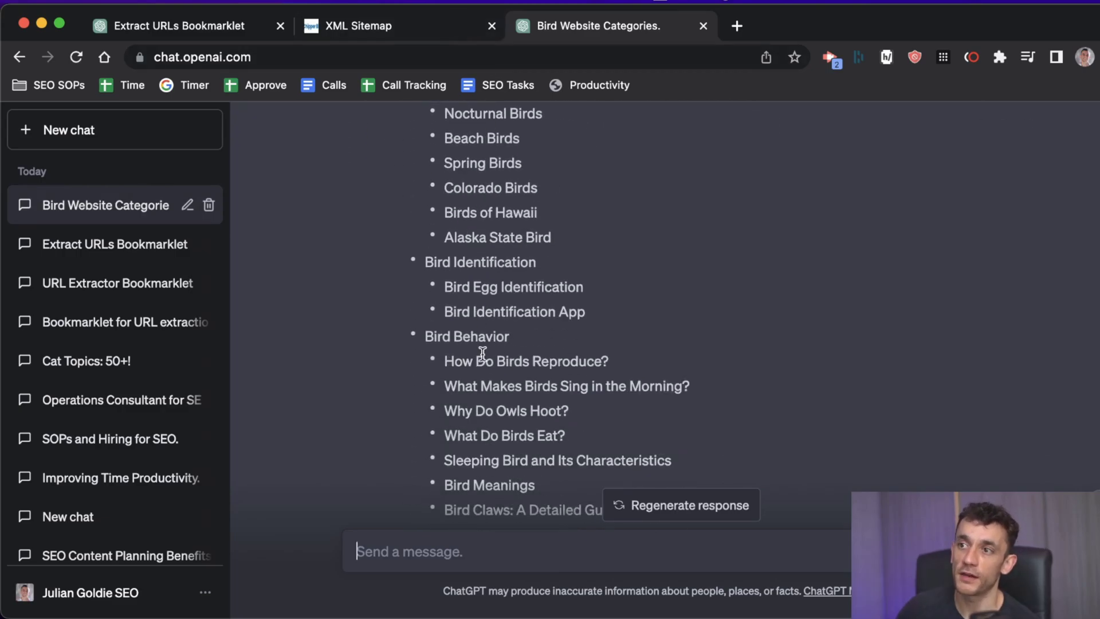
scroll(489, 327, "down", 7)
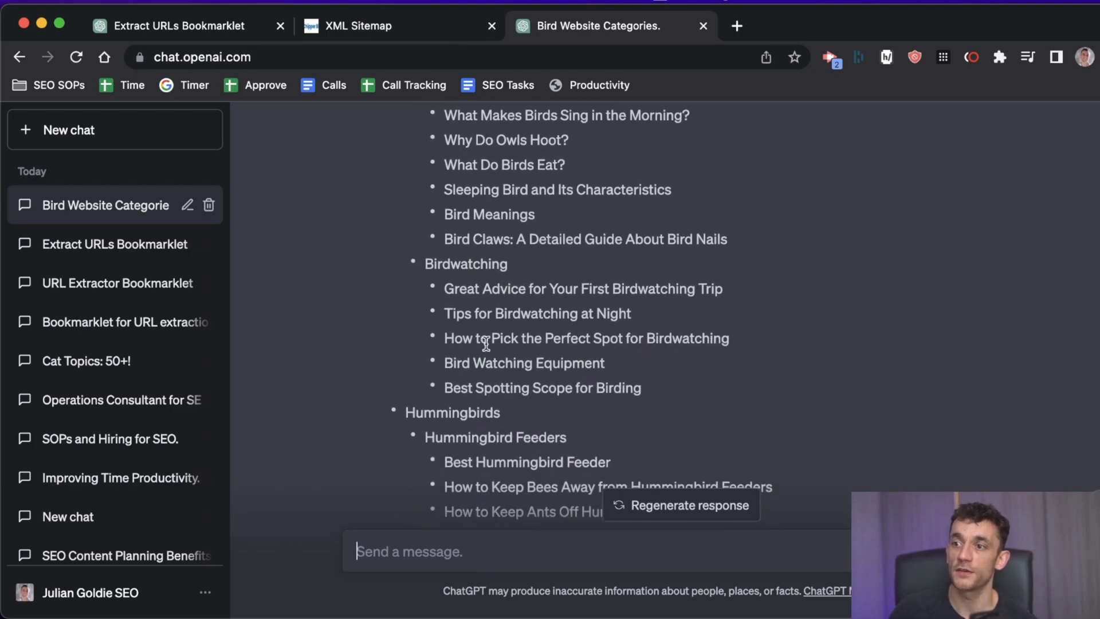
scroll(519, 390, "down", 13)
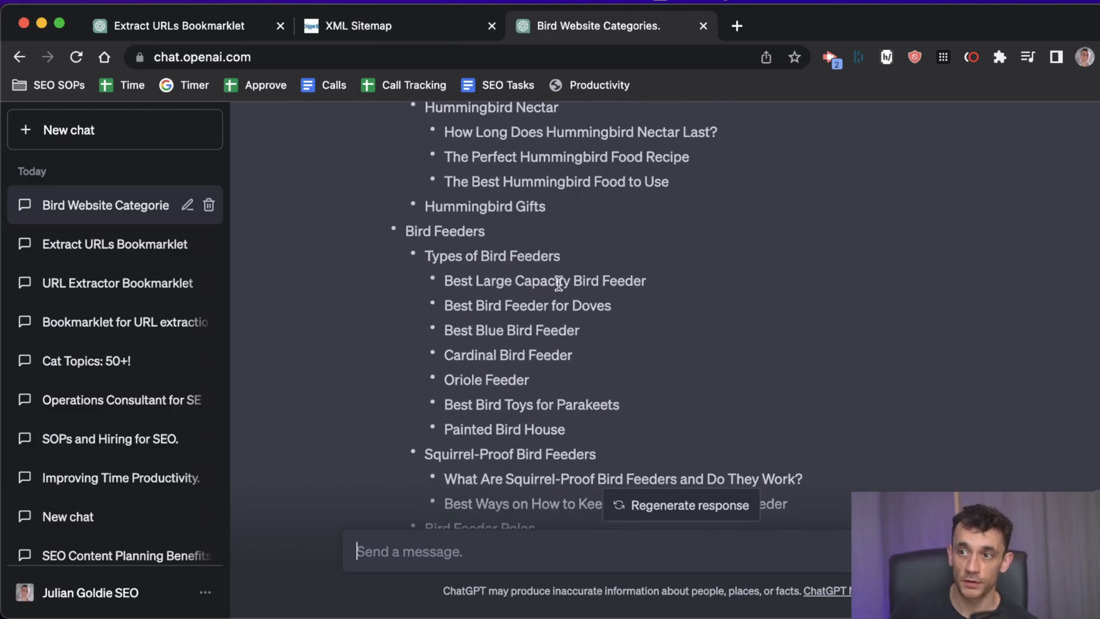
scroll(593, 313, "down", 3)
scroll(593, 298, "up", 16)
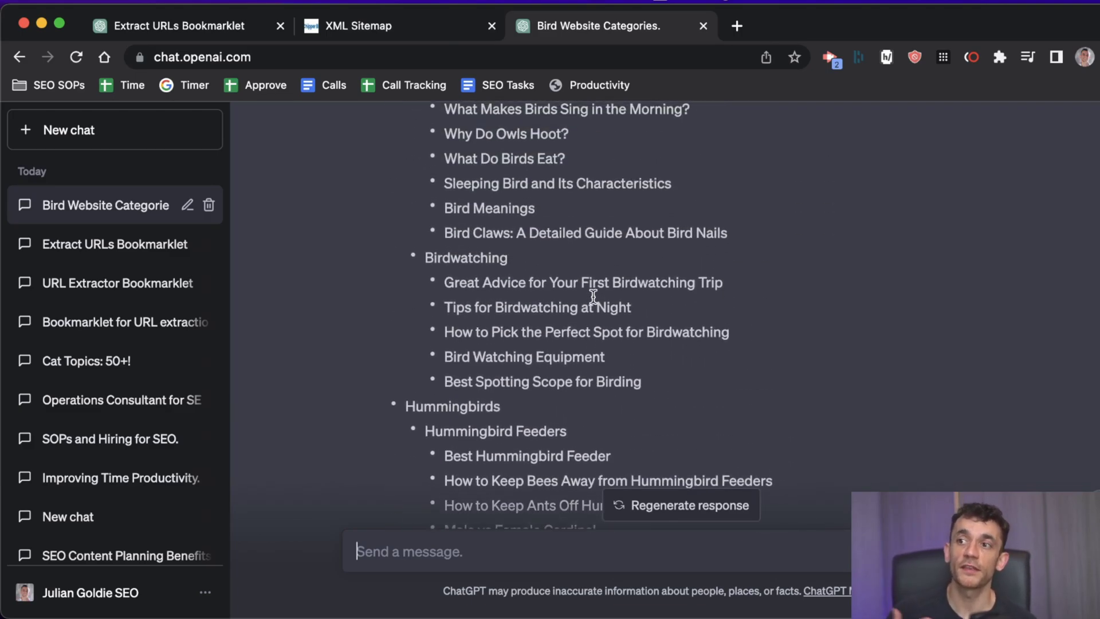
scroll(593, 297, "up", 13)
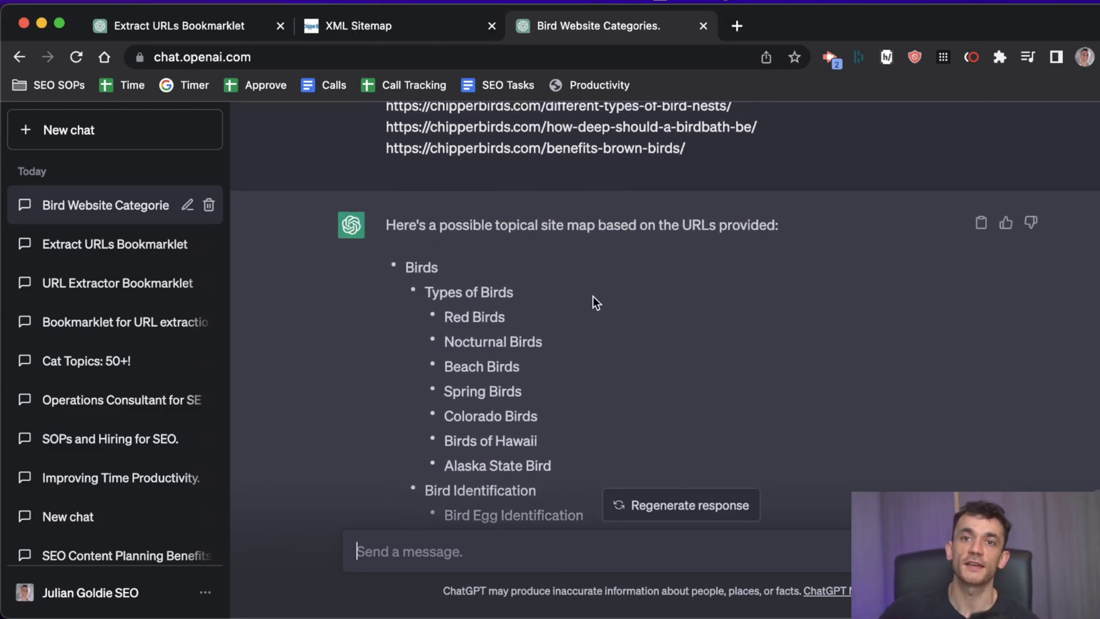
scroll(593, 297, "down", 4)
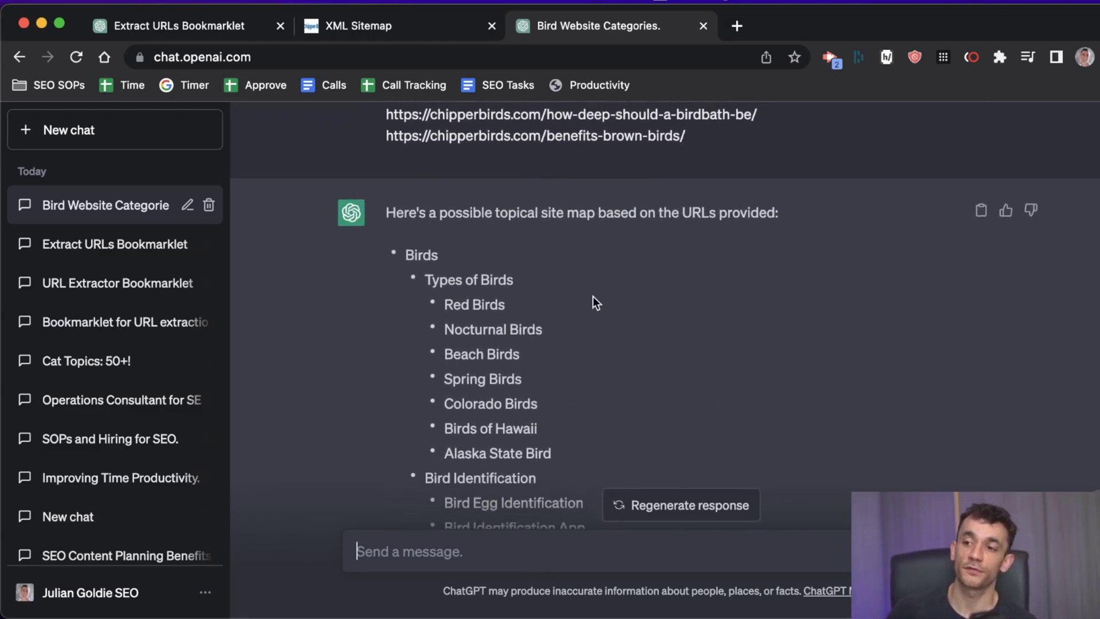
left_click_drag(374, 338, 662, 390)
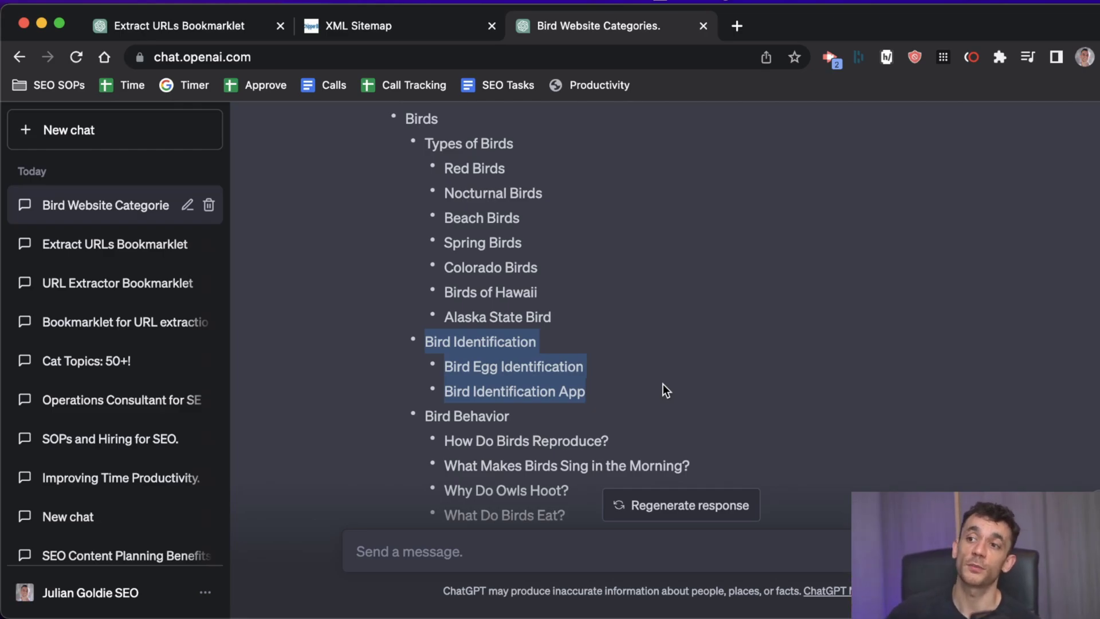
scroll(340, 275, "down", 10)
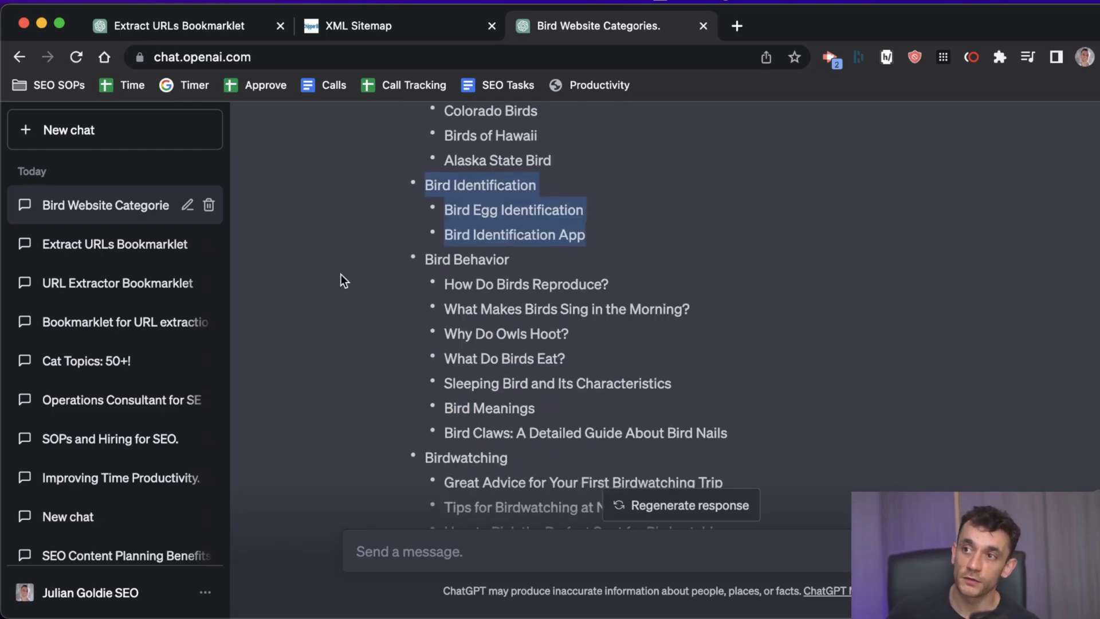
scroll(415, 309, "down", 20)
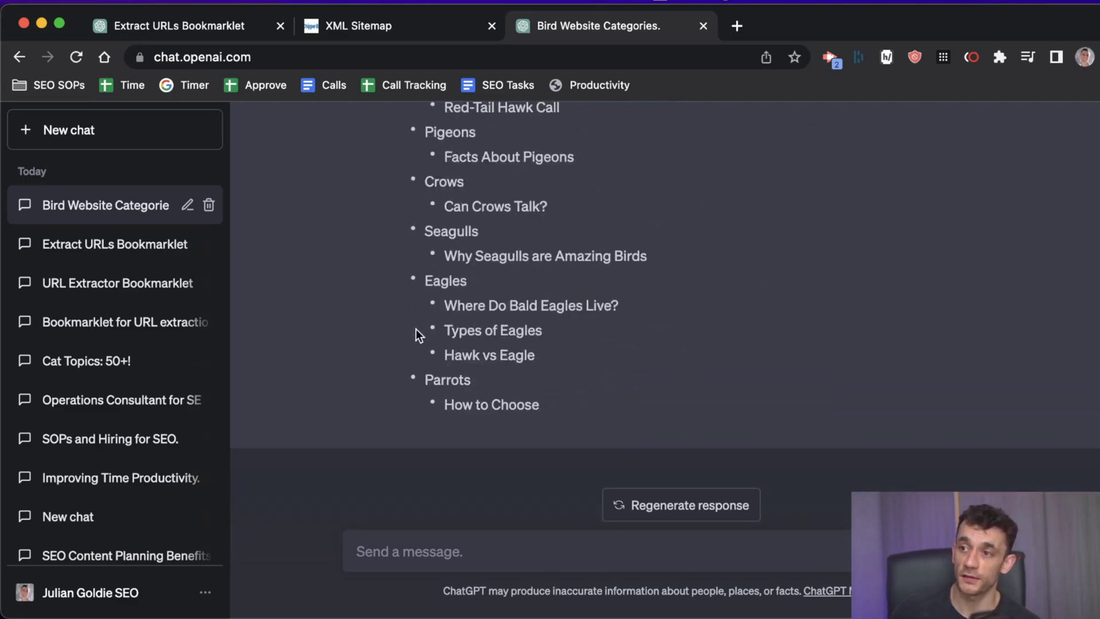
scroll(422, 332, "down", 20)
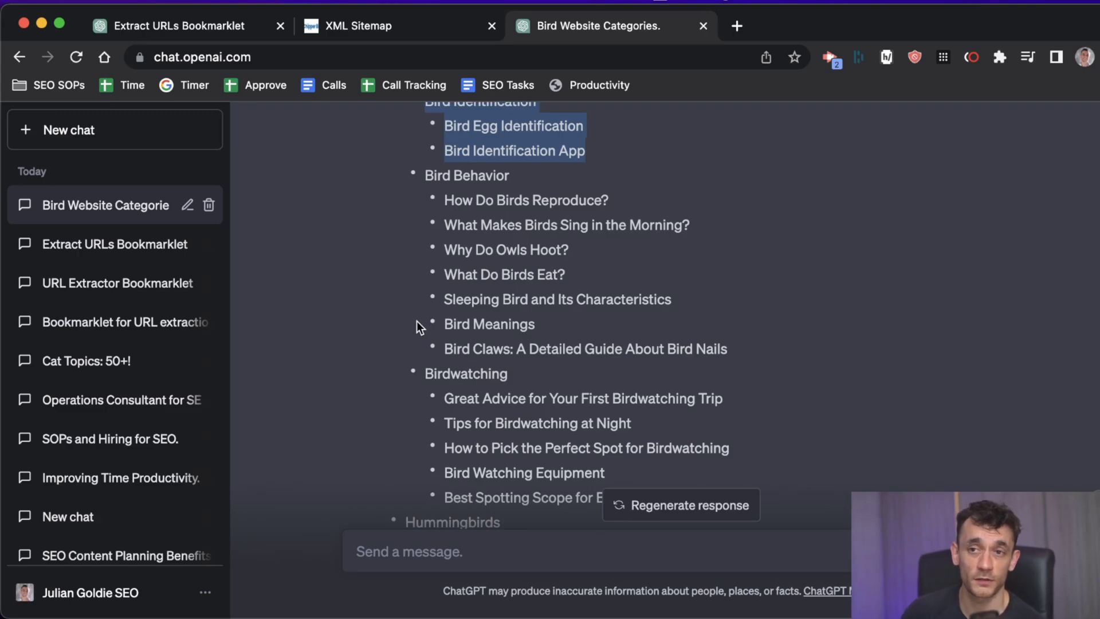
key("super+Tab")
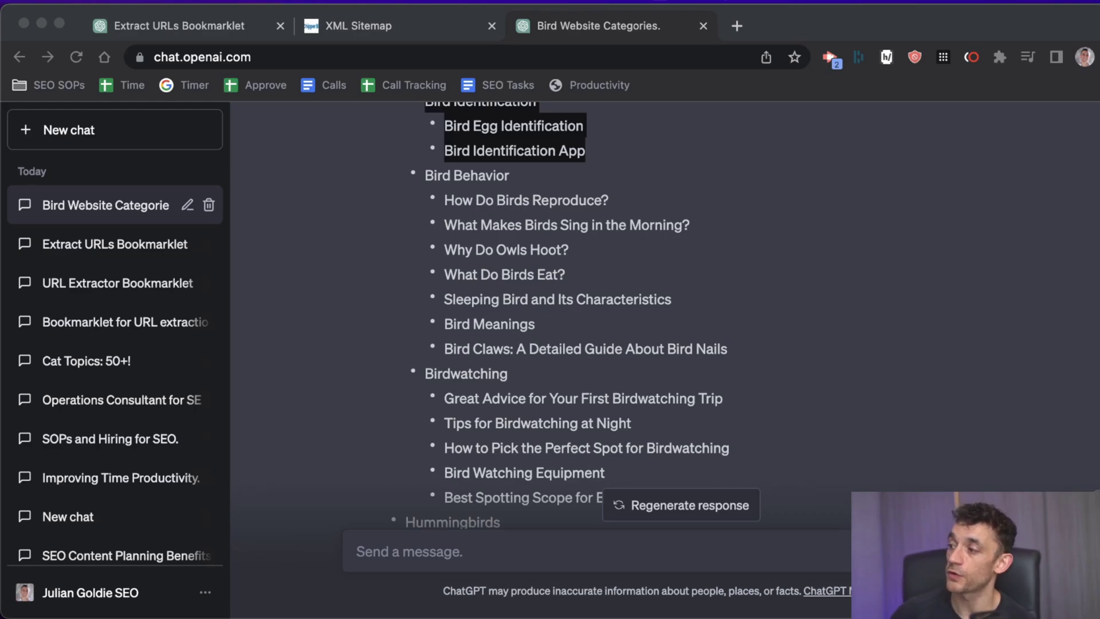
left_click(491, 25)
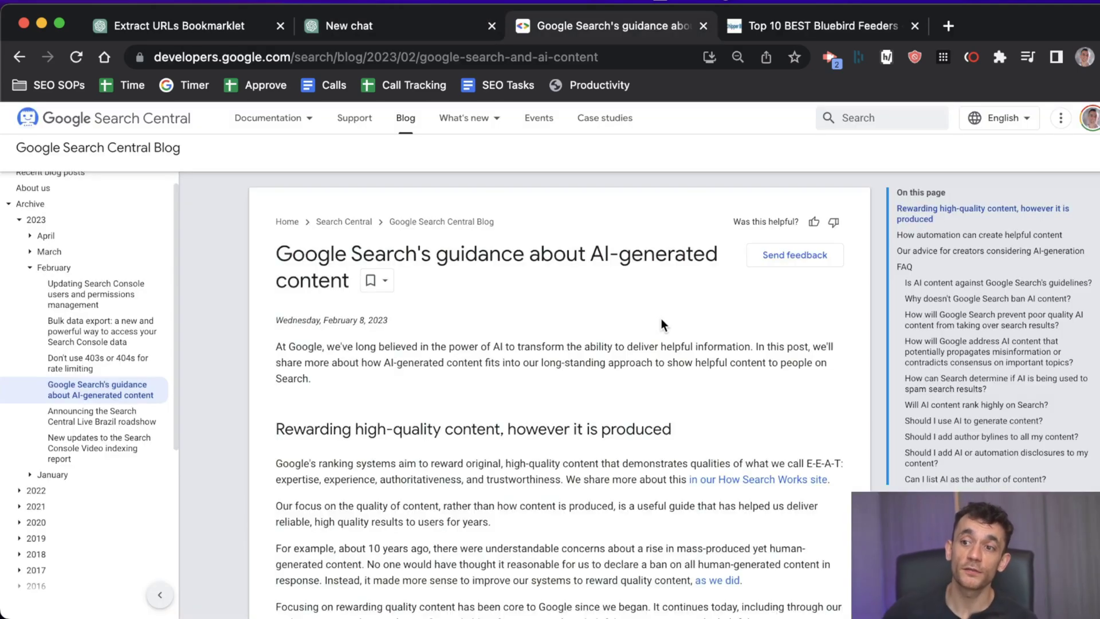
- Copy Google's AI-content guidance from 'Rewarding high-quality content' through the FAQ, then draft the 5-criteria summarize prompt
scroll(321, 195, "down", 4)
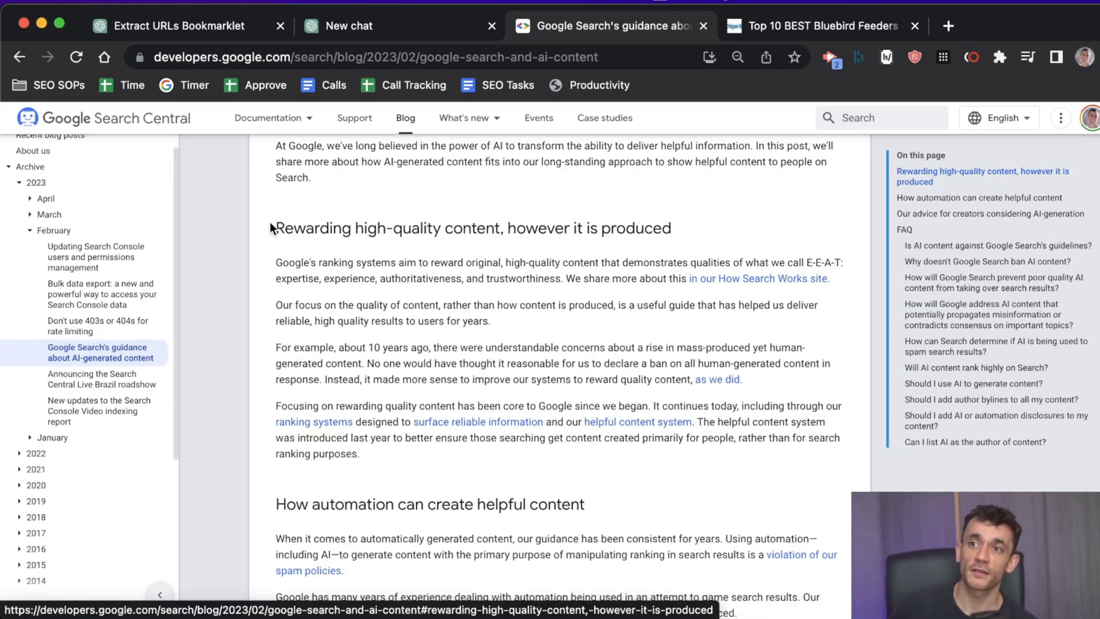
left_click_drag(272, 228, 490, 489)
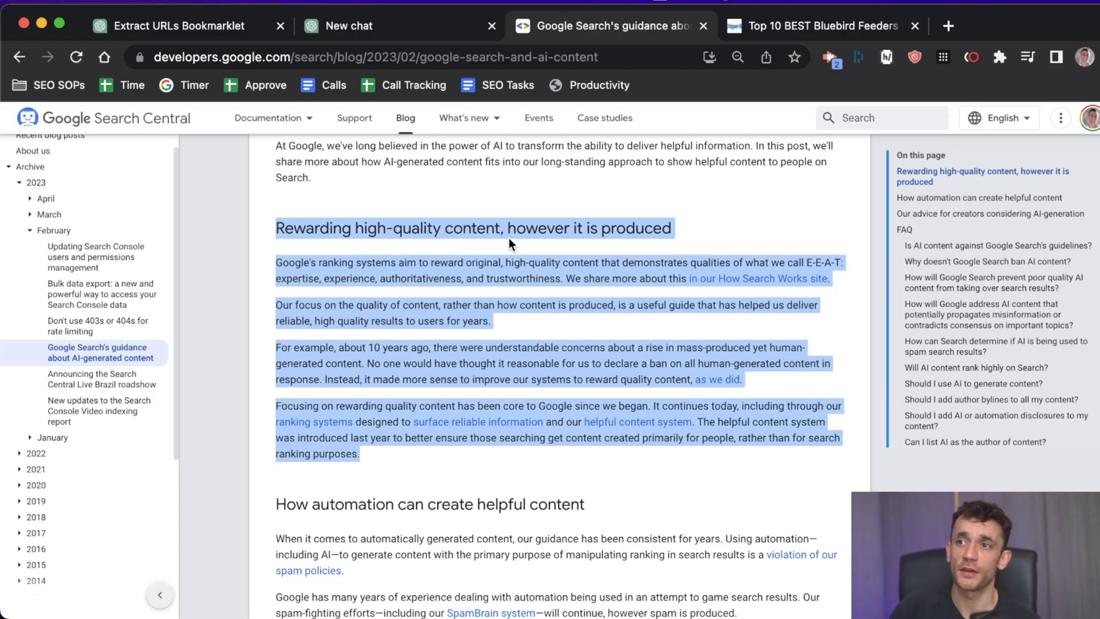
scroll(498, 372, "down", 15)
left_click(493, 486, "shift")
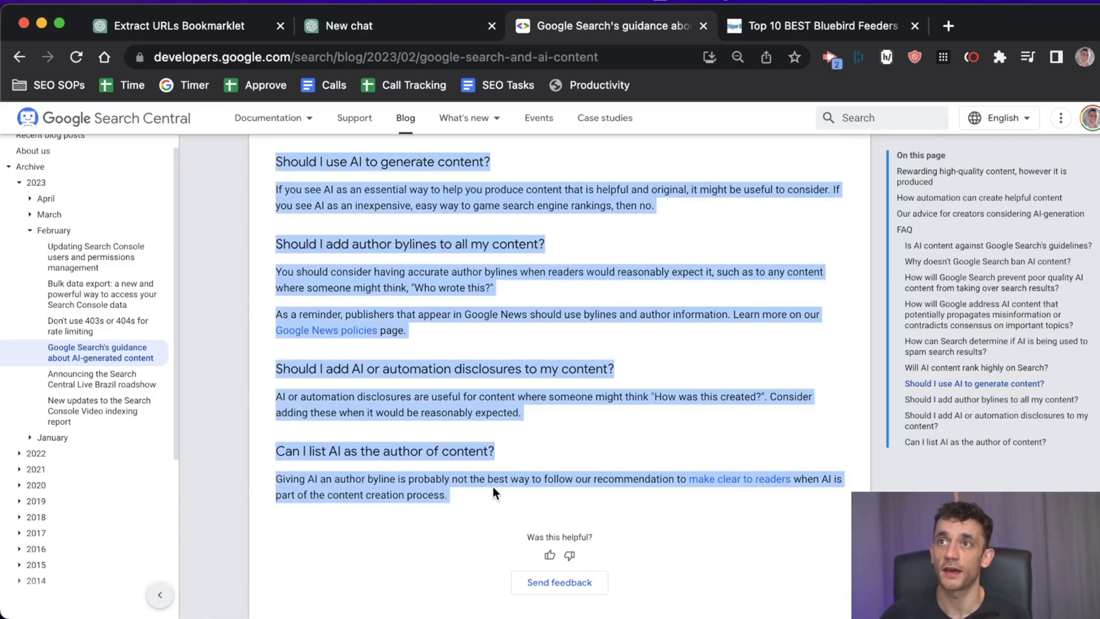
key("super+2")
type("Summarize the following into the 5 most important criteria:")
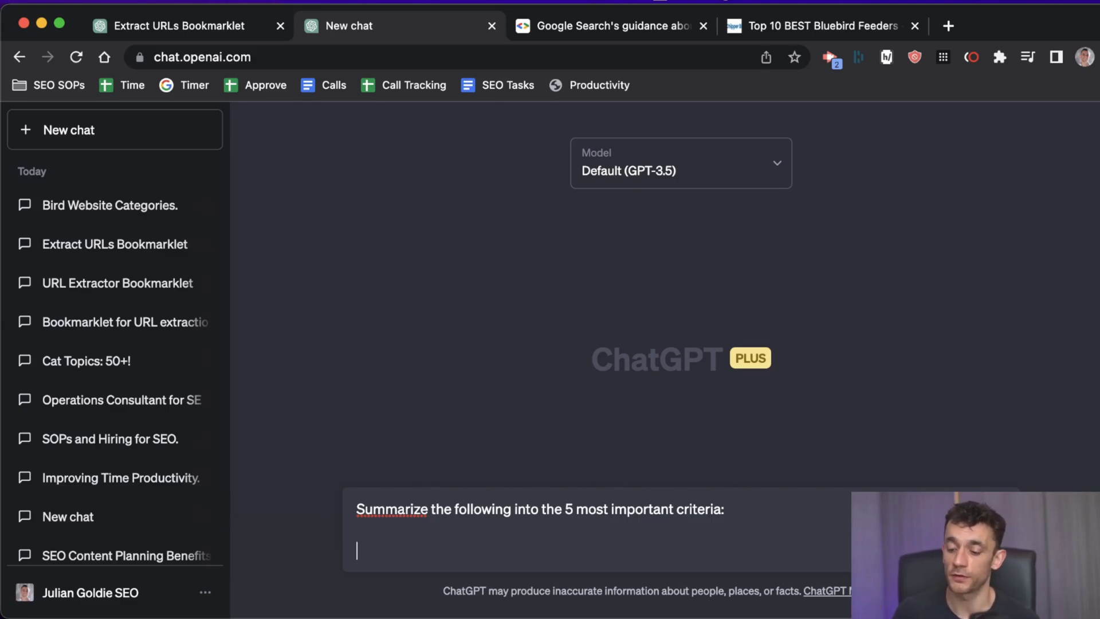
- Summarize the pasted guidance into five criteria, highlight criteria 3 and 5, and draft the 1-10 evaluation prompt
key("super+v")
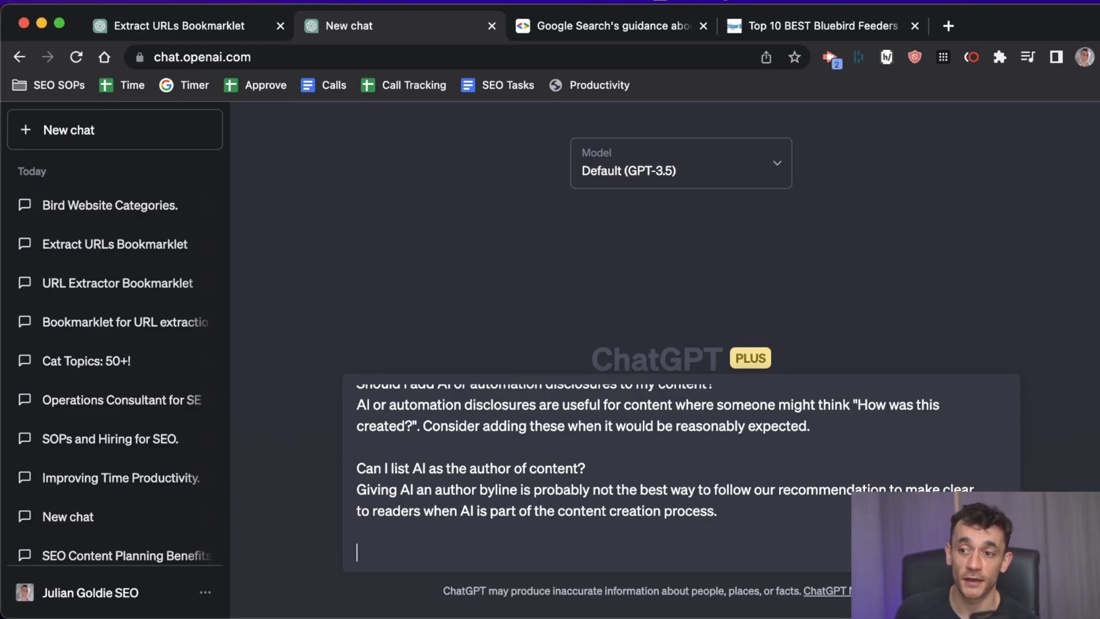
key("Return")
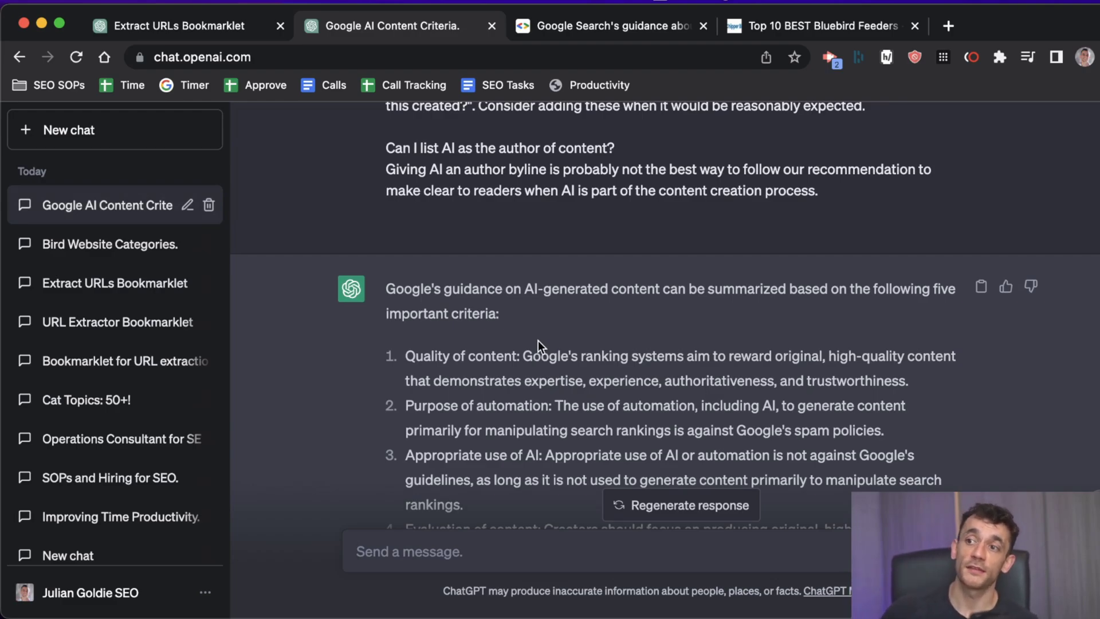
scroll(538, 340, "down", 3)
scroll(538, 341, "down", 2)
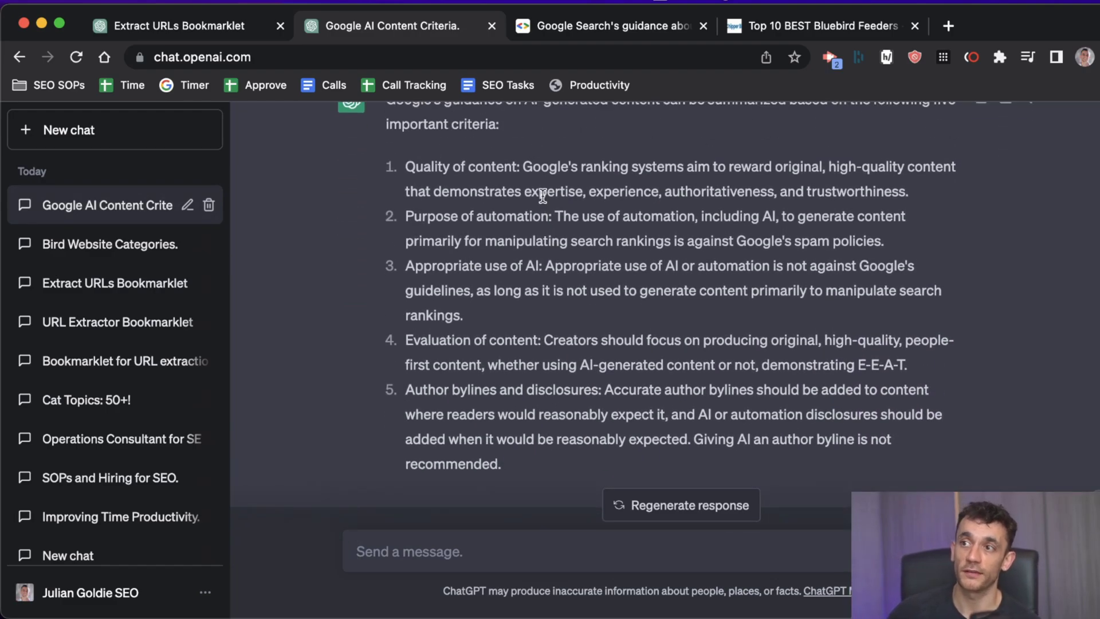
triple_click(407, 269)
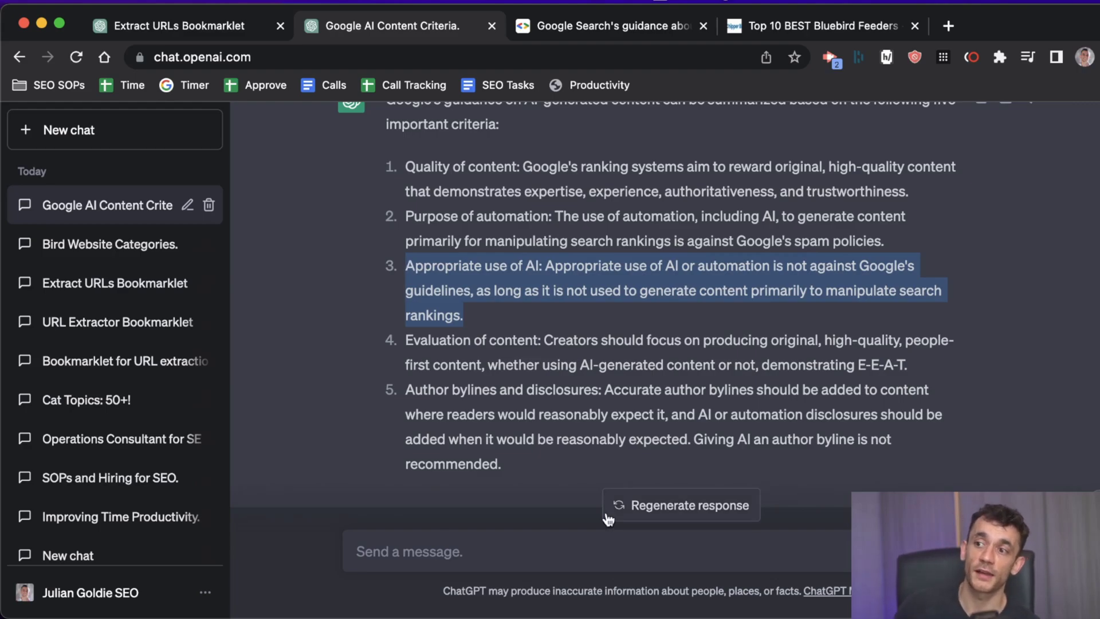
triple_click(739, 426)
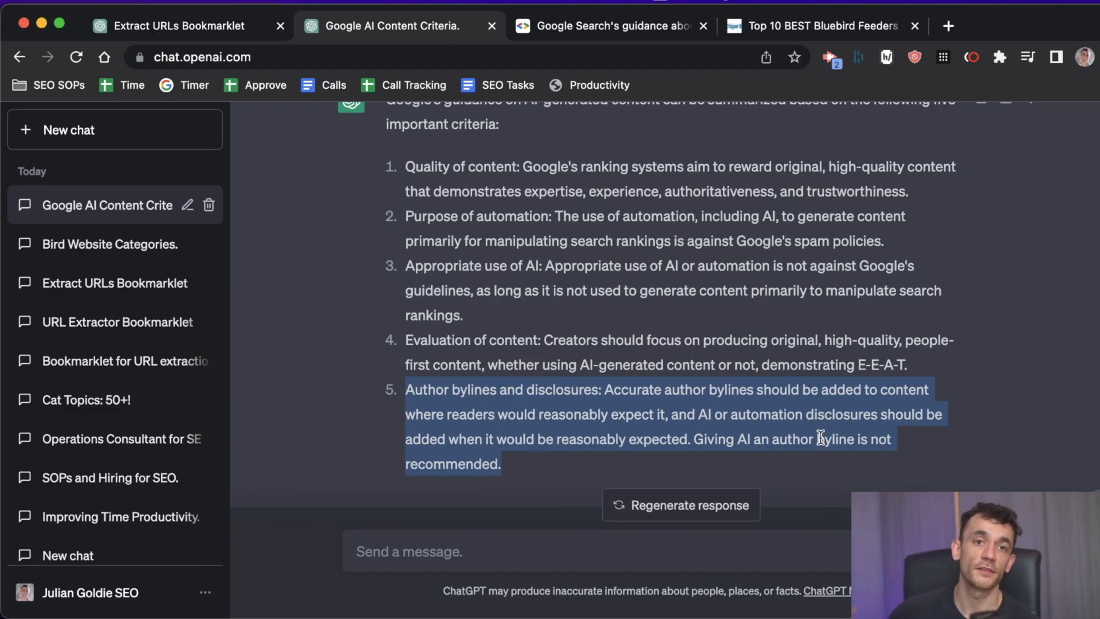
type("Evaluate the following content based on this criteria from a scale of 1-10: Insert content here")
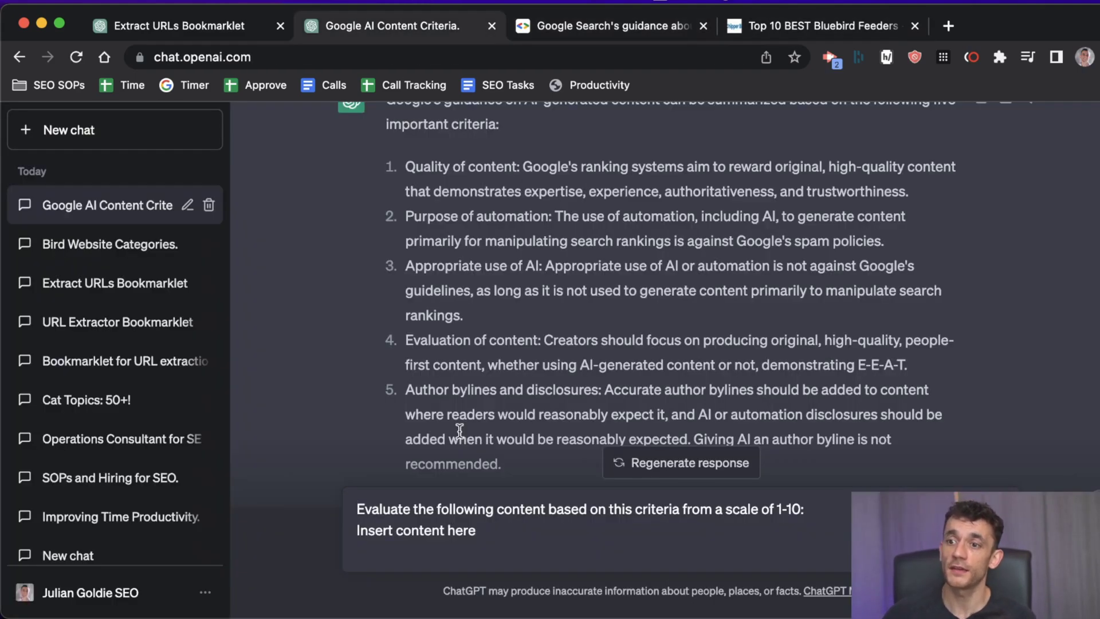
- Submit the bluebird feeders article for rating and highlight the reply's 7/10 explanation and critique
key("ctrl+v")
key("Return")
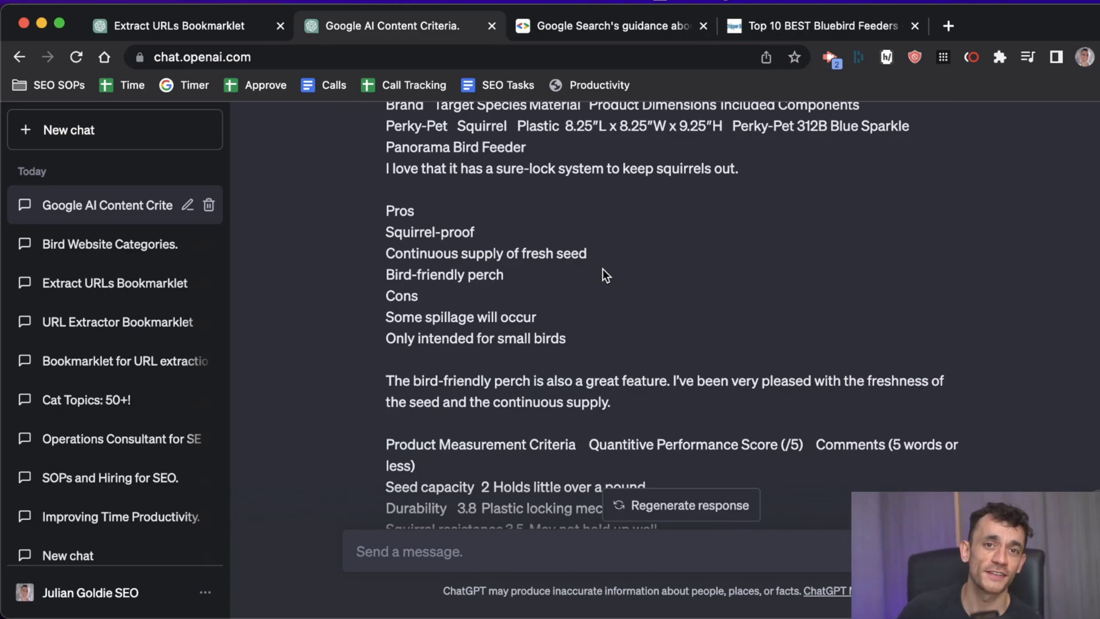
scroll(602, 270, "down", 15)
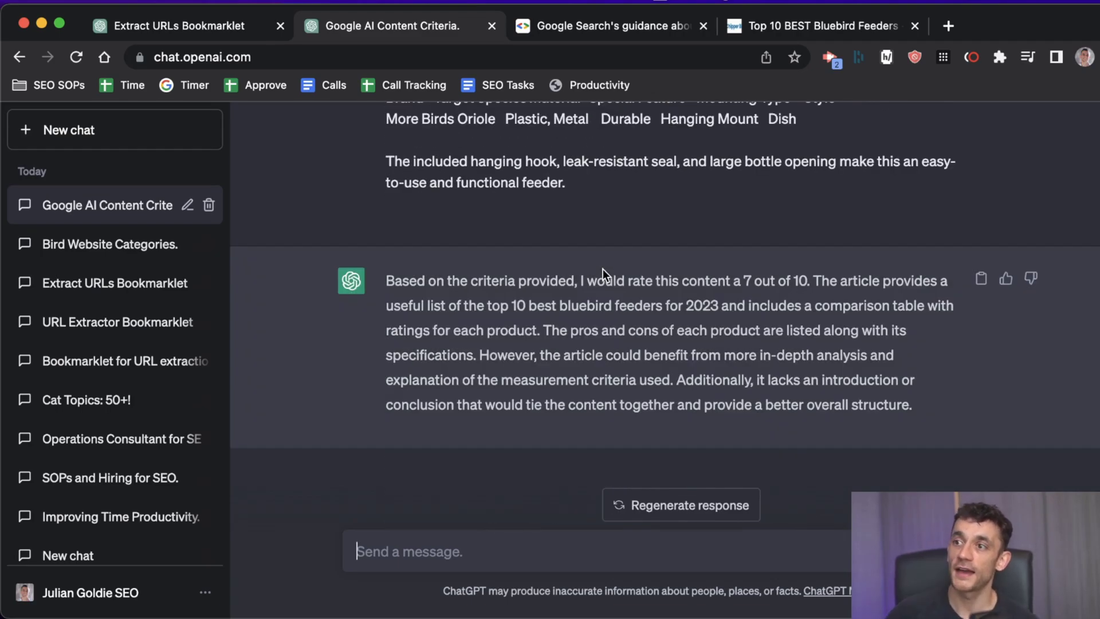
left_click_drag(386, 275, 483, 359)
left_click_drag(914, 403, 439, 312)
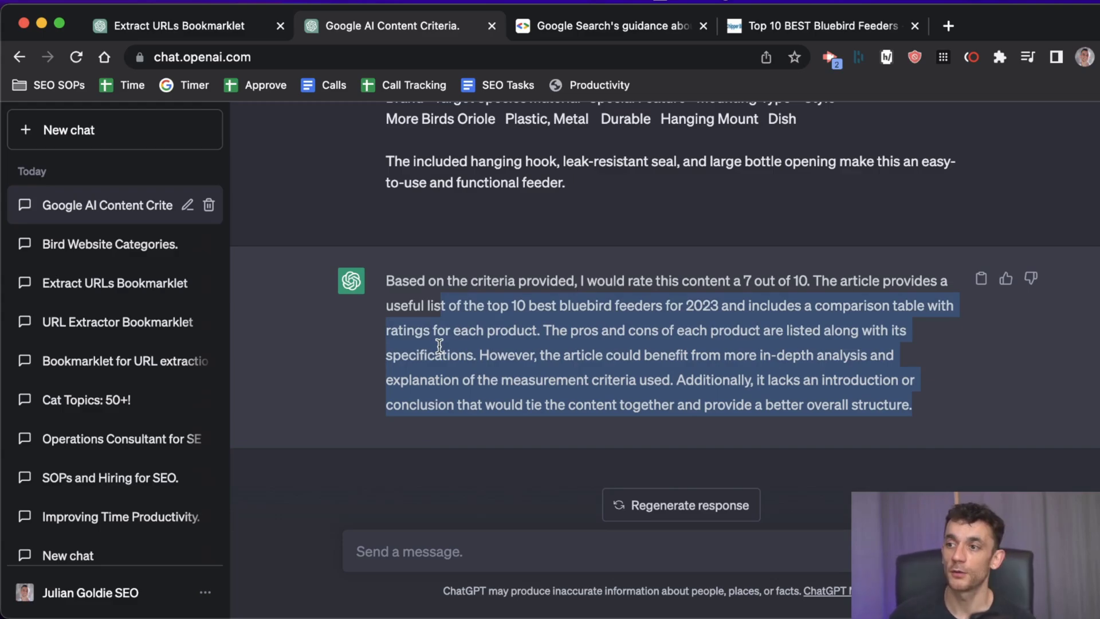
- Ask how to improve the bluebird feeder article; highlight the missing-images point and the first two suggestions
type("Give me some actionable ways to improve this specific article:")
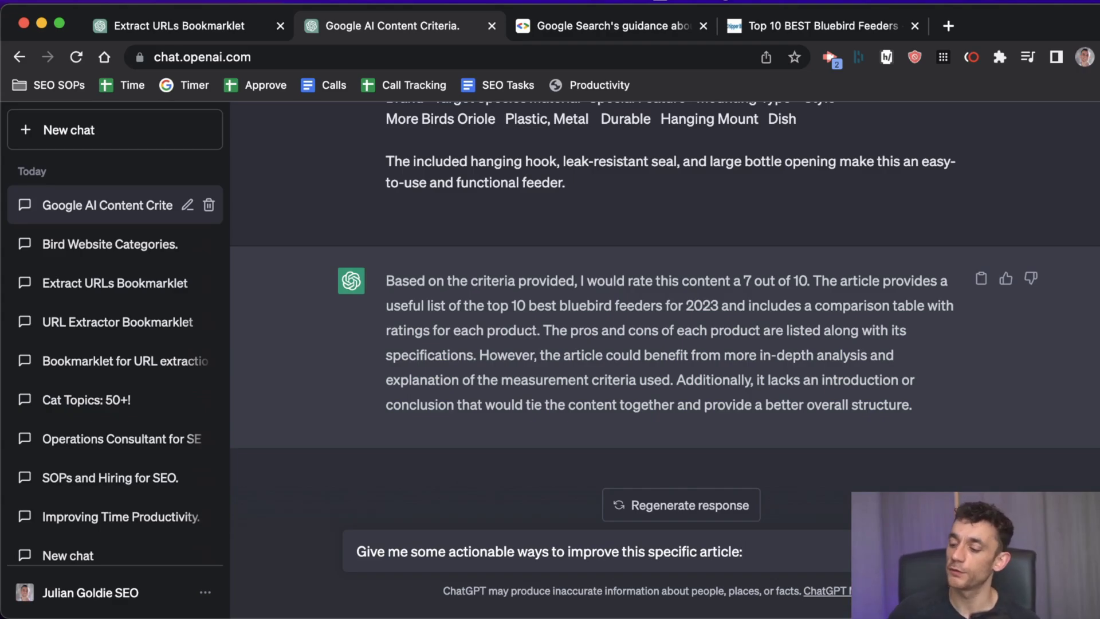
key("Return")
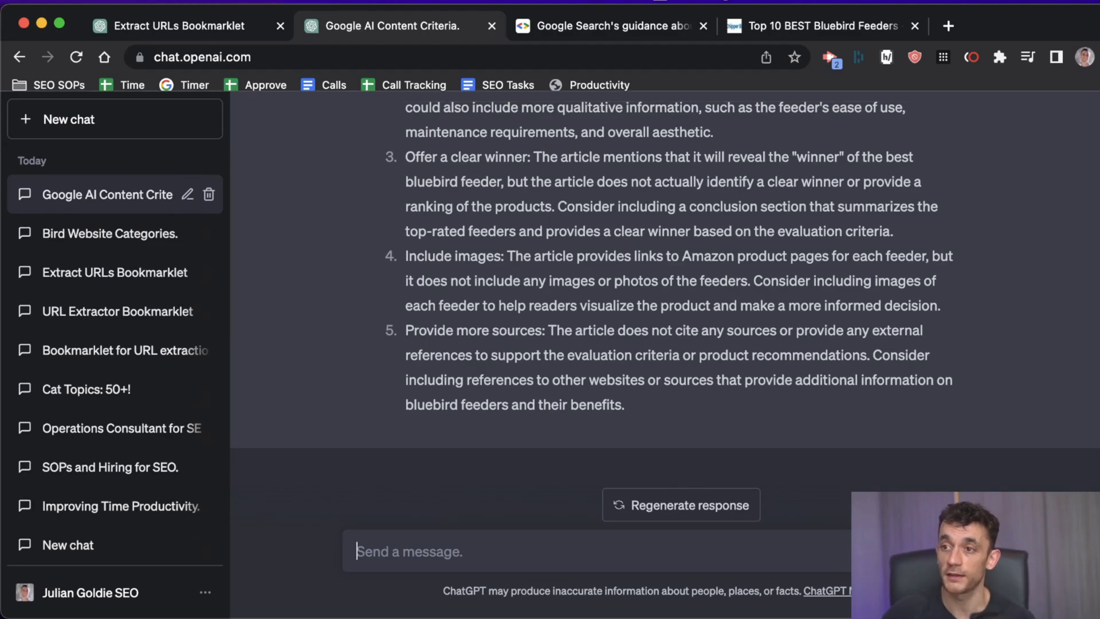
key("super+shift+b")
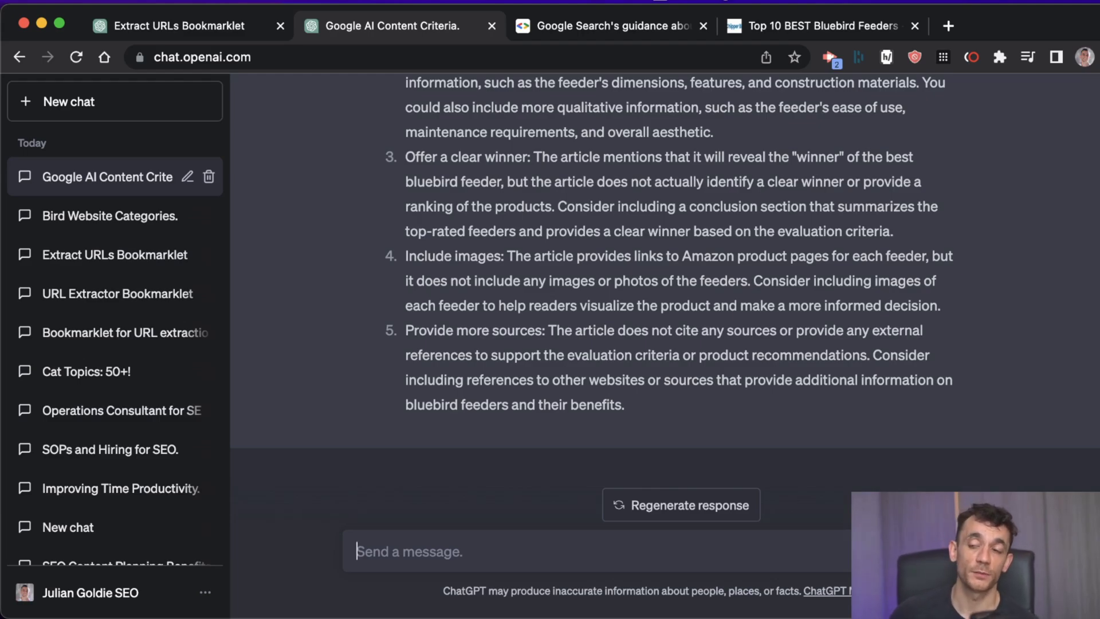
scroll(764, 346, "up", 5)
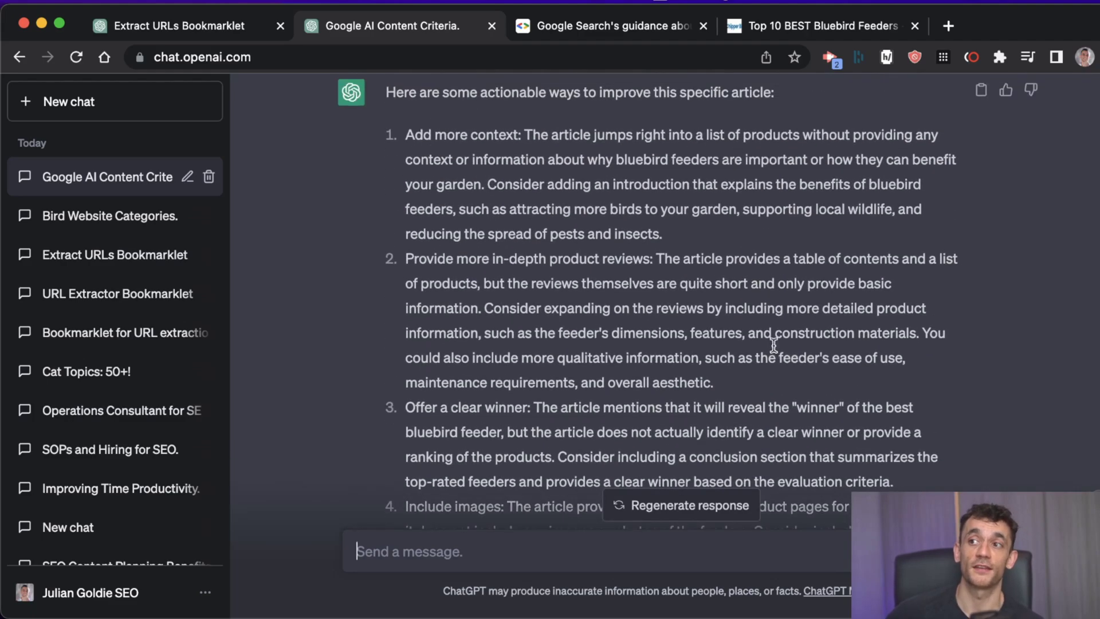
scroll(775, 343, "down", 2)
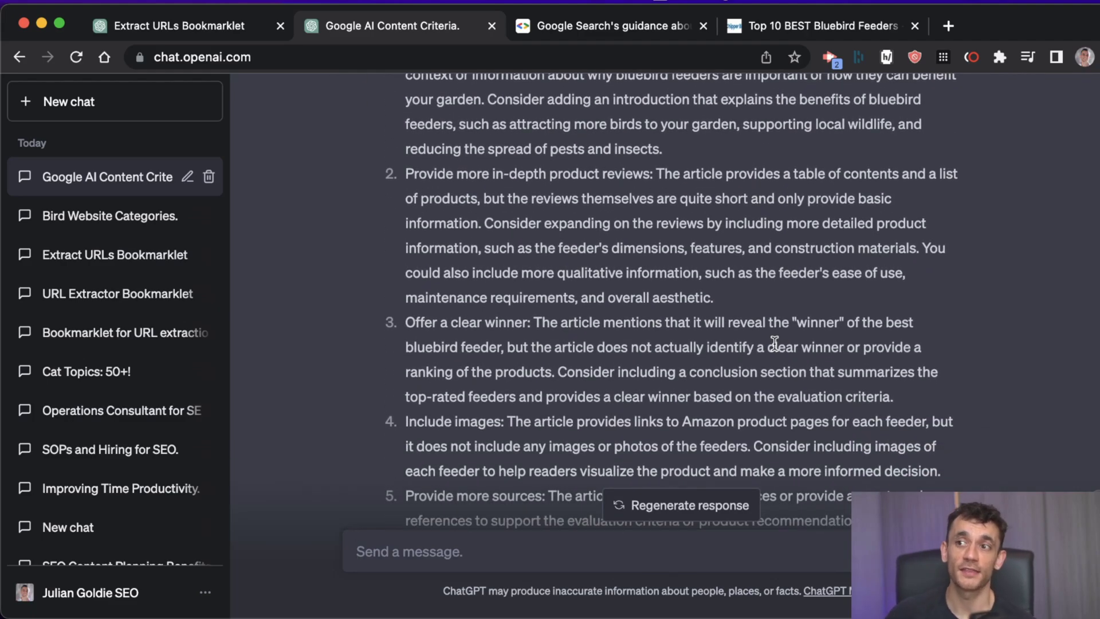
scroll(774, 342, "up", 3)
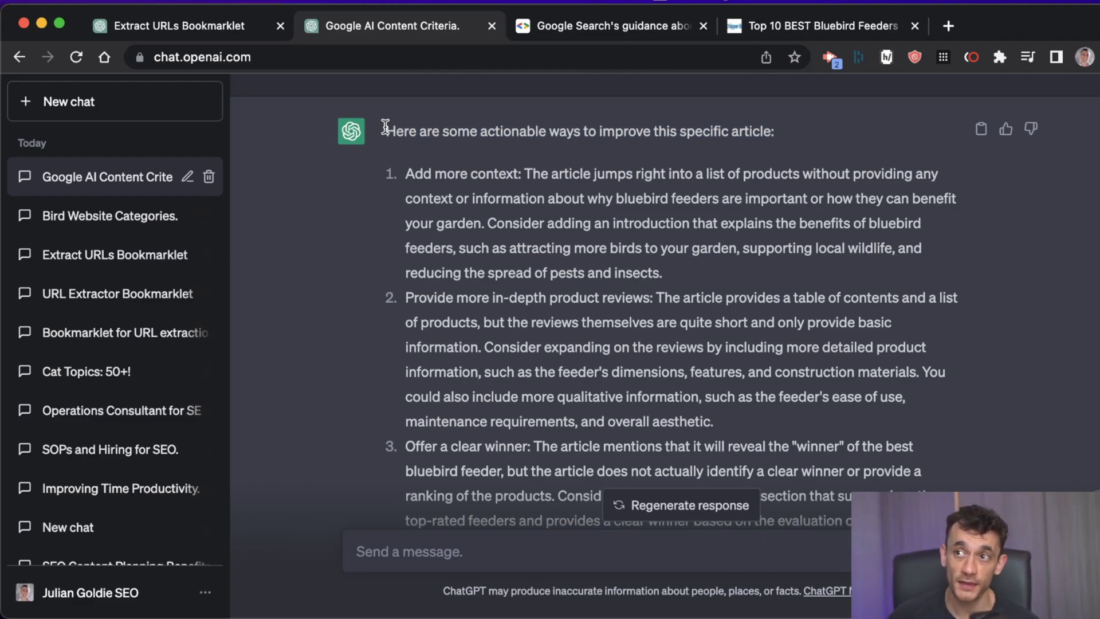
scroll(580, 239, "down", 3)
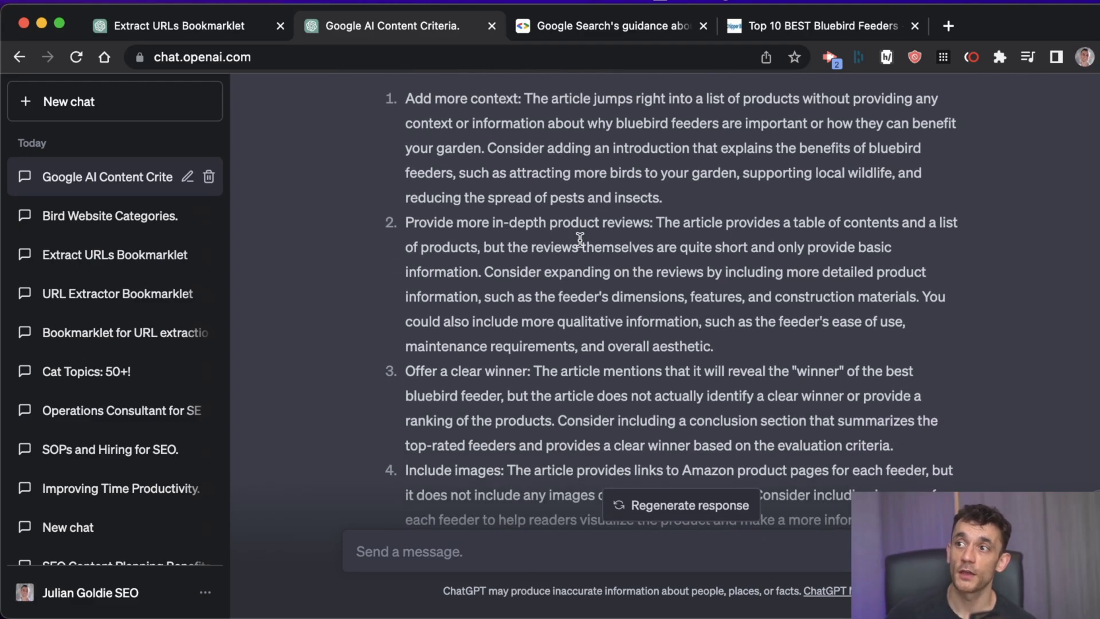
scroll(580, 239, "down", 6)
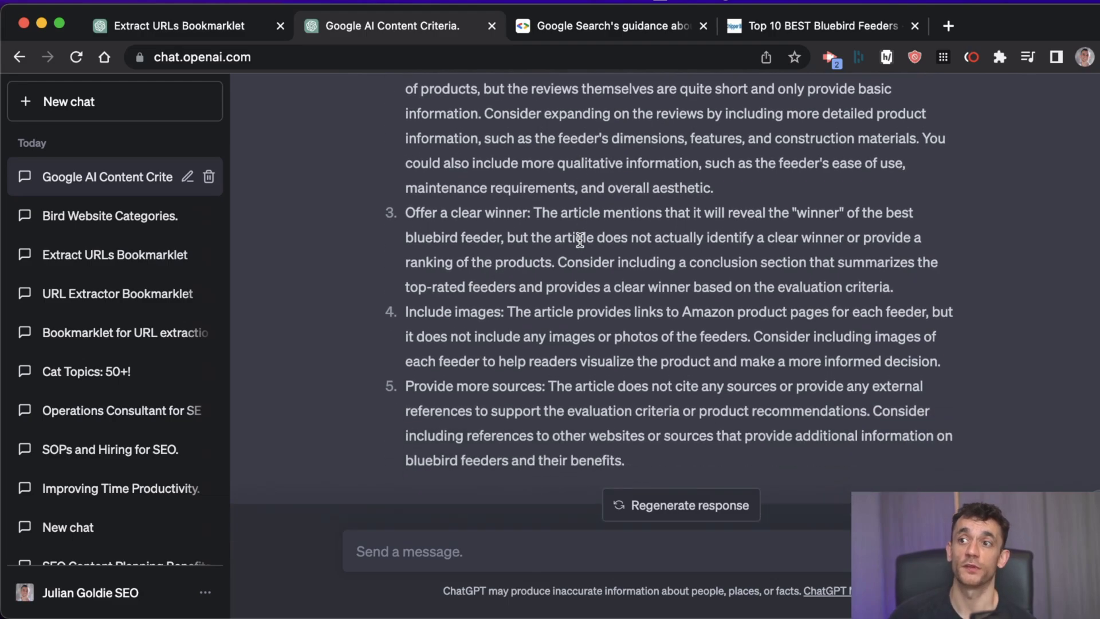
left_click_drag(937, 331, 401, 273)
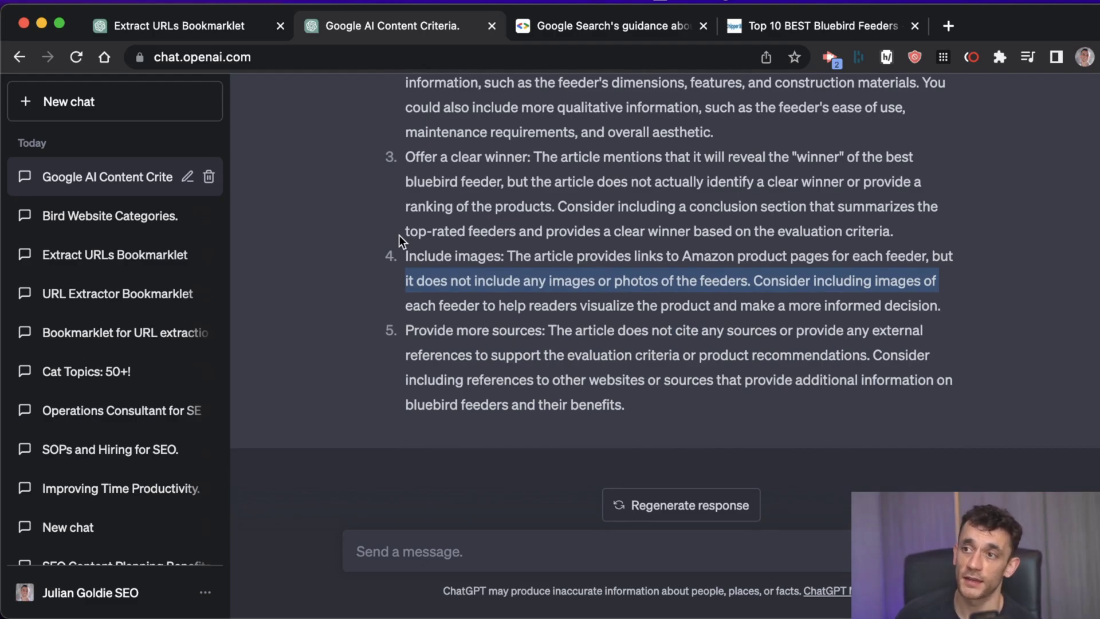
scroll(399, 235, "up", 10)
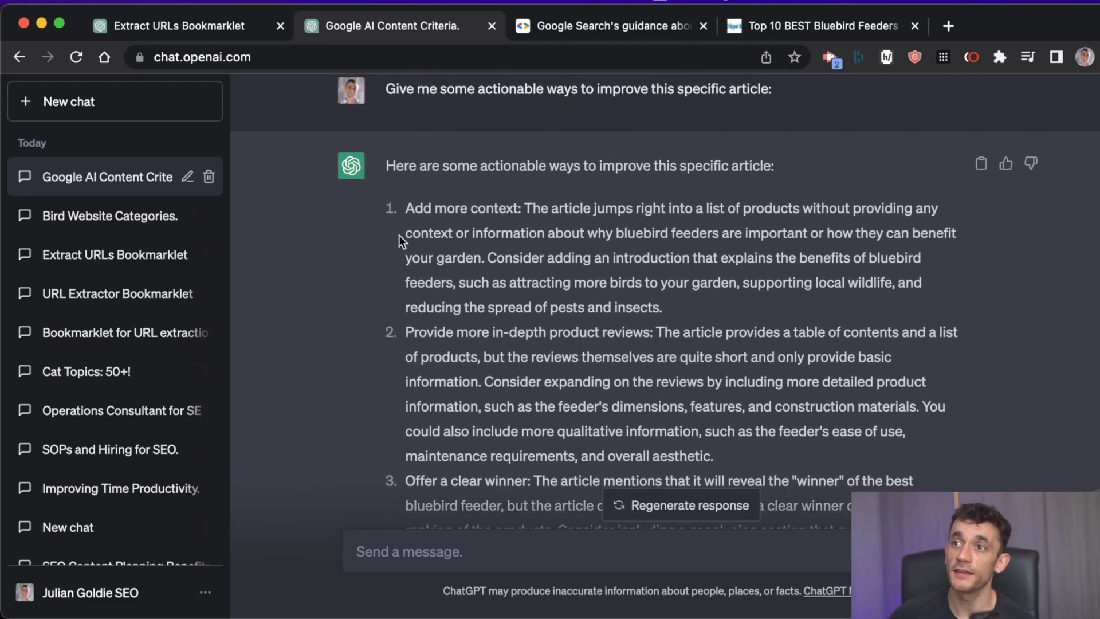
left_click_drag(441, 152, 917, 408)
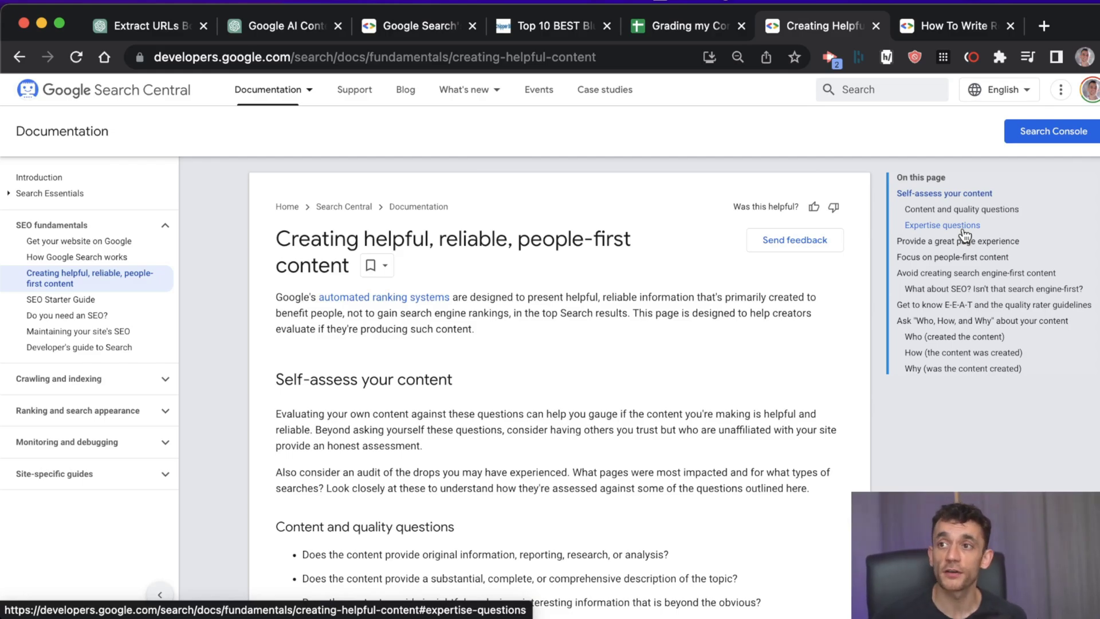
- Look over the high-quality reviews guide, then go back to the 'Grading my Content' spreadsheet
key("ctrl+Tab")
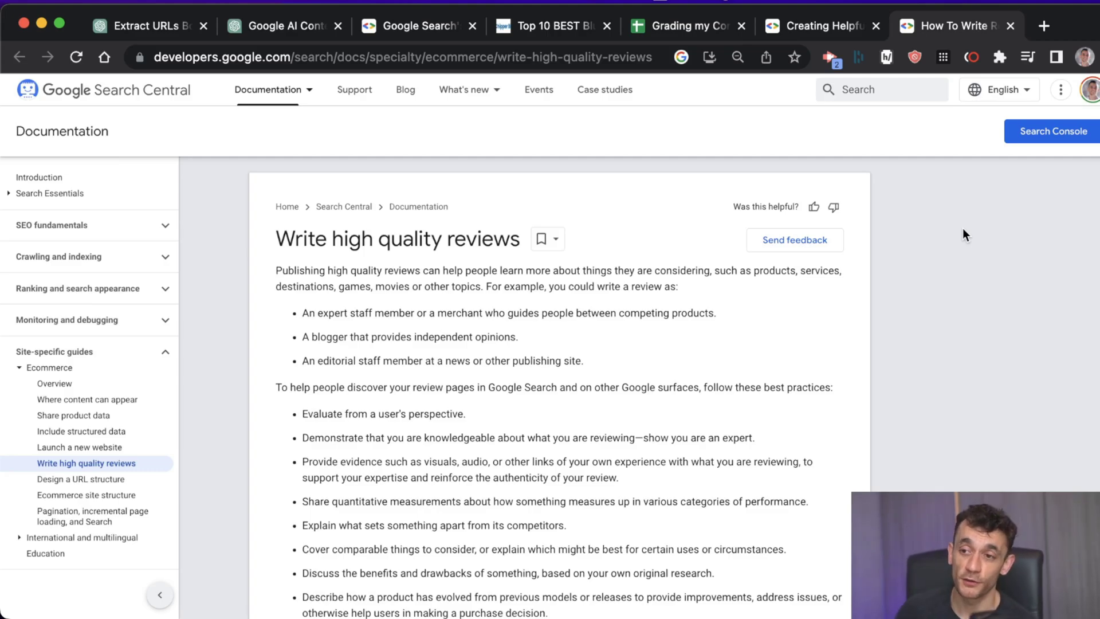
key("ctrl+shift+Tab")
key("ctrl+shift+Tab")
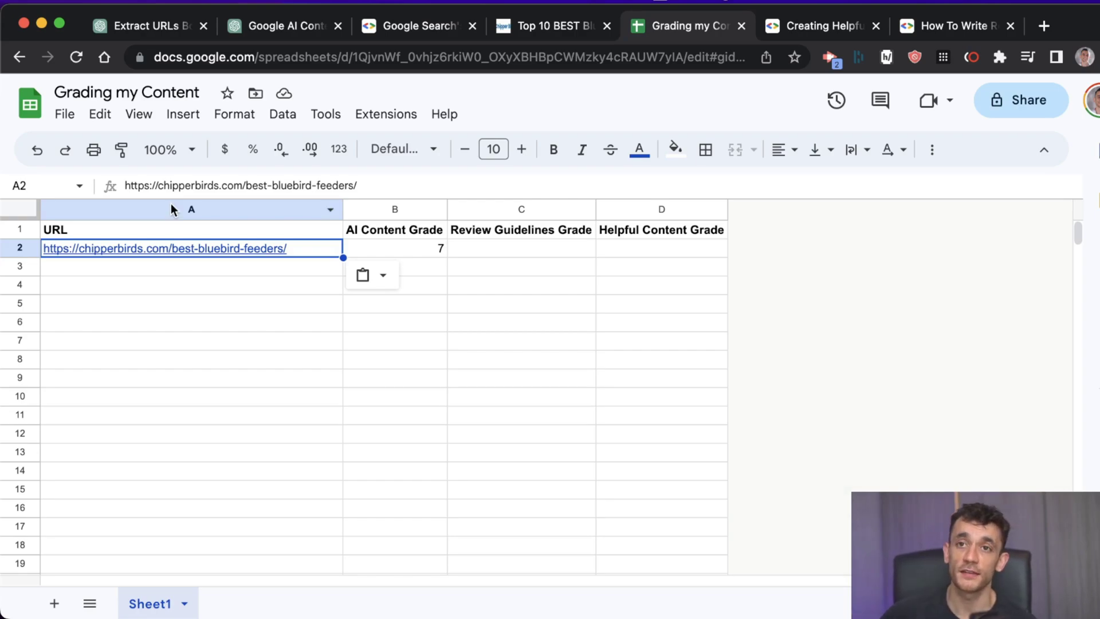
left_click(104, 208)
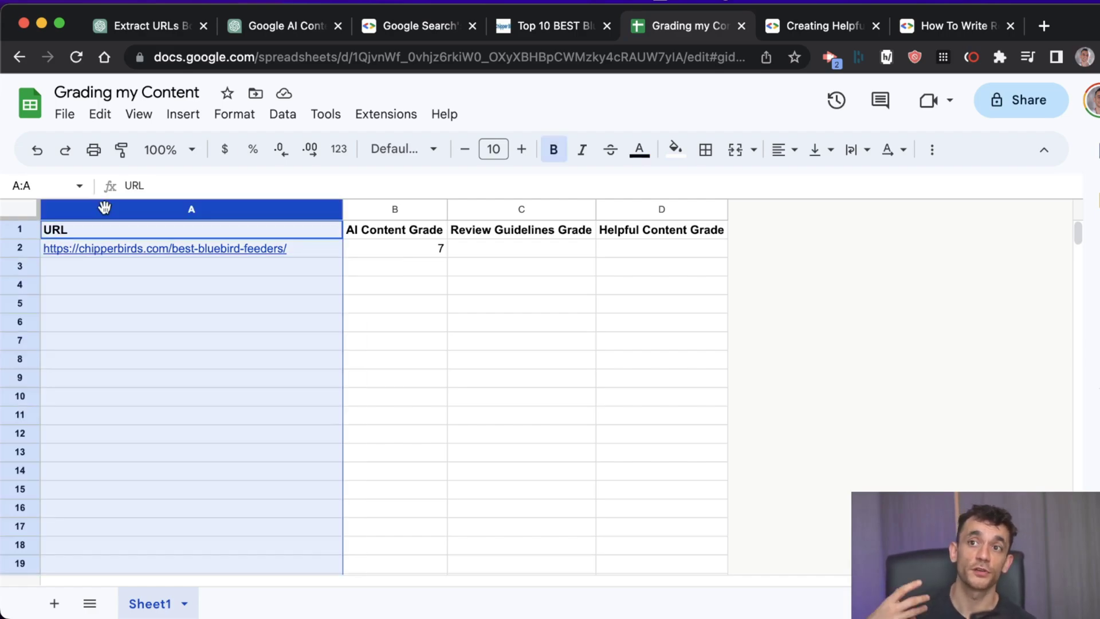
left_click(390, 208)
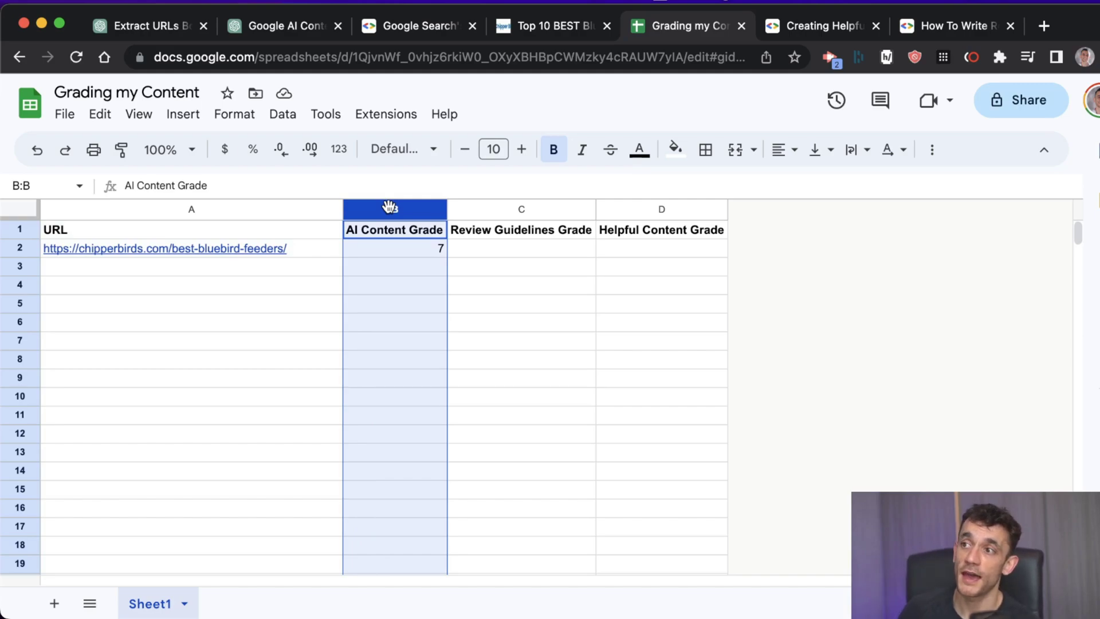
left_click(662, 248)
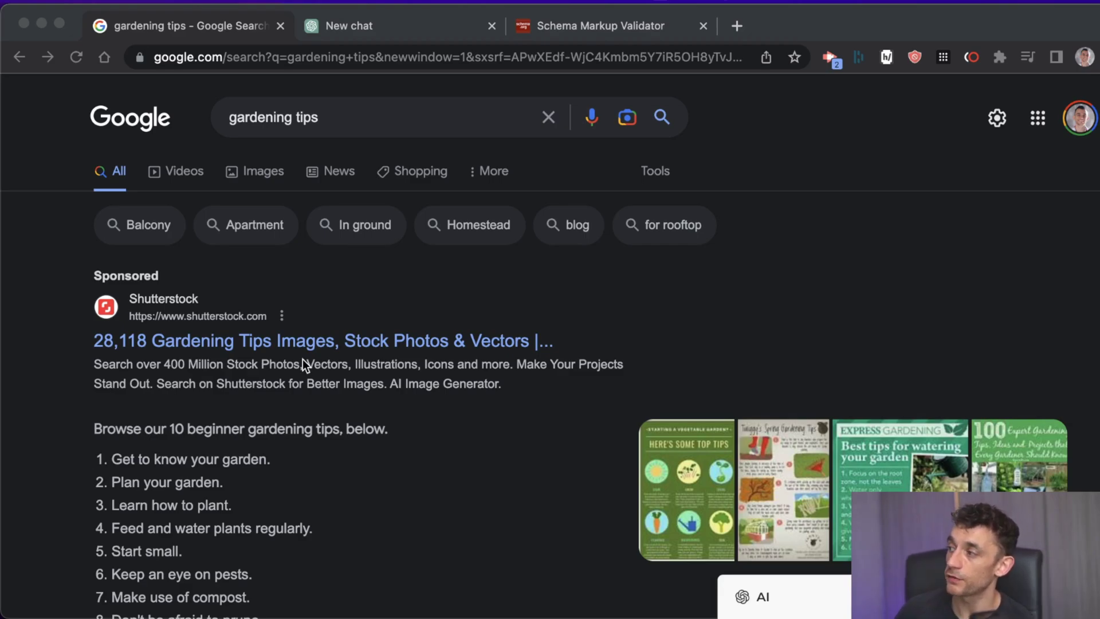
- Highlight the four People also ask questions in the 'gardening tips' Google results
scroll(302, 359, "down", 20)
scroll(242, 339, "up", 20)
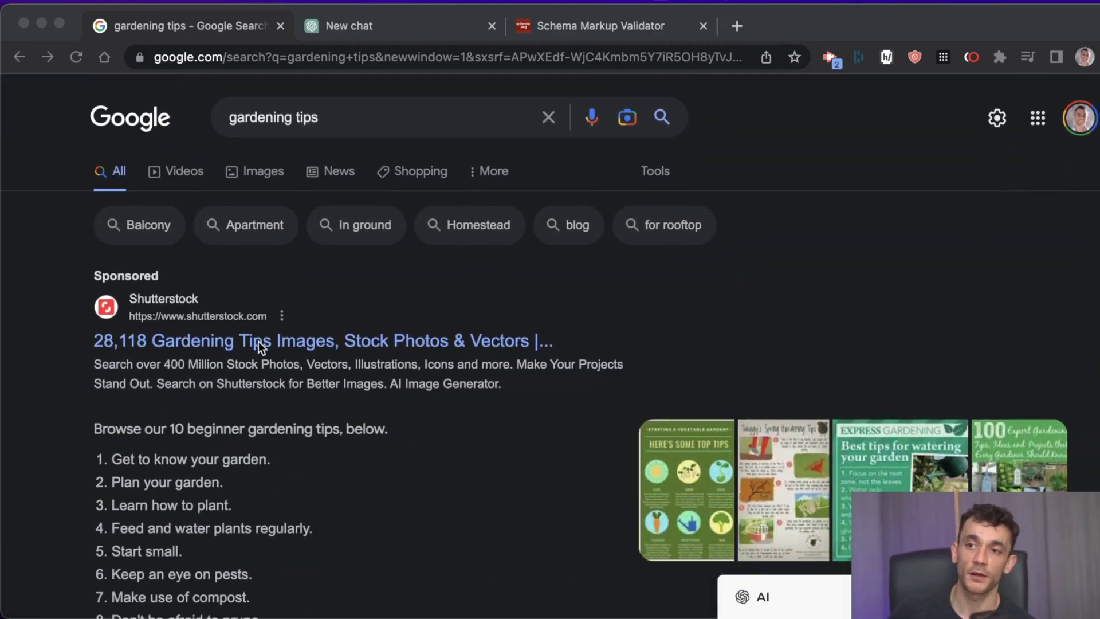
scroll(259, 341, "down", 20)
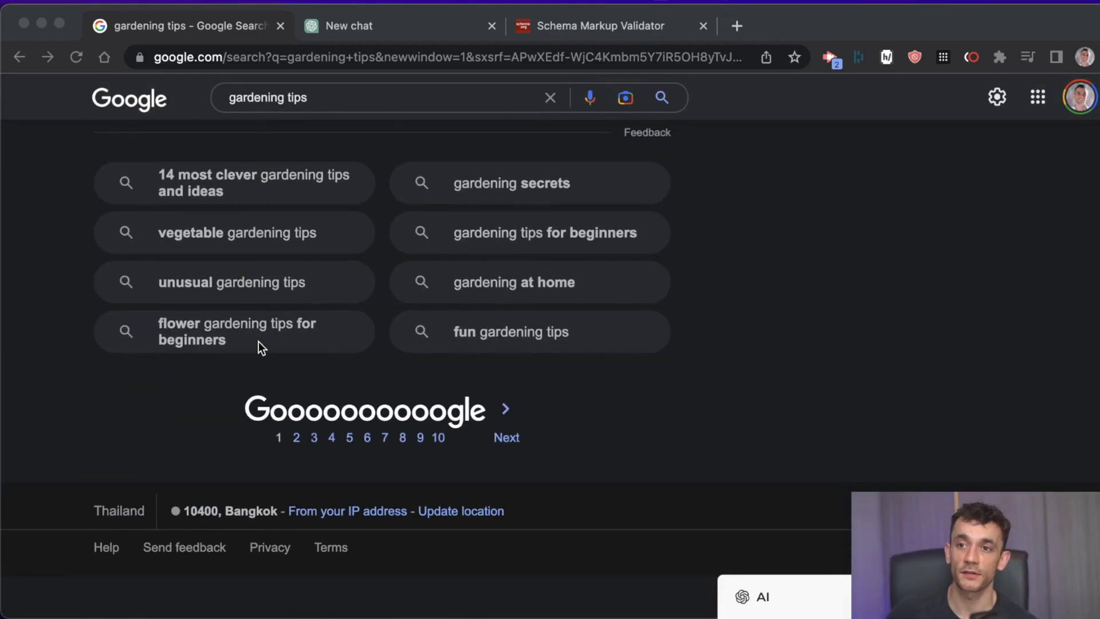
scroll(258, 346, "up", 10)
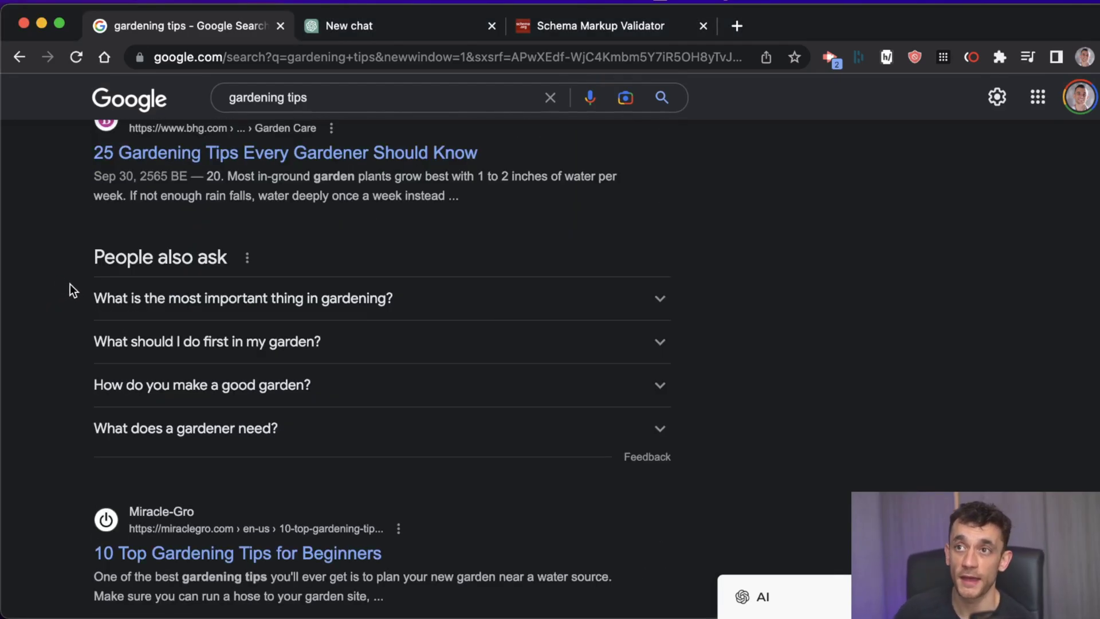
left_click_drag(70, 283, 418, 432)
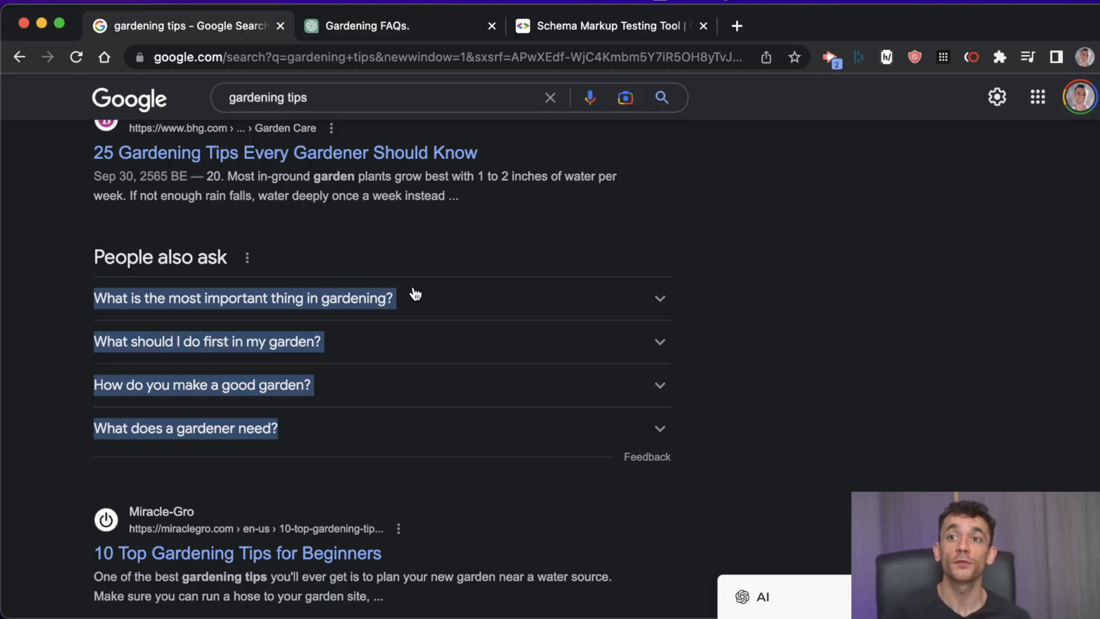
scroll(415, 294, "up", 7)
scroll(415, 294, "down", 1)
scroll(416, 294, "down", 6)
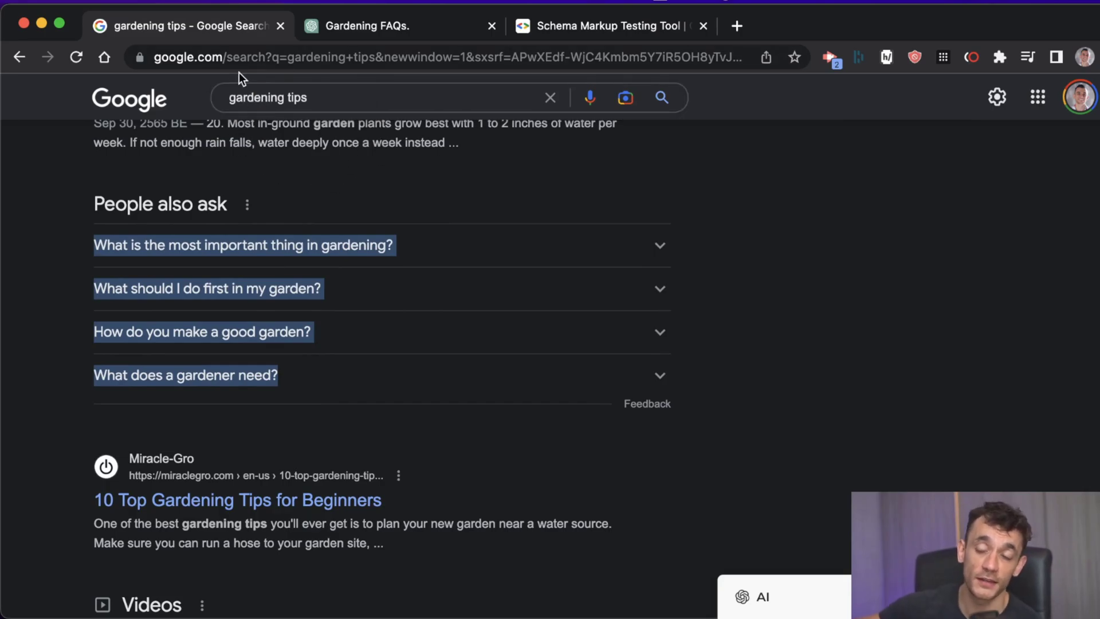
- In the Gardening FAQs chat, highlight the FAQ request and the four gardening questions
key("ctrl+Tab")
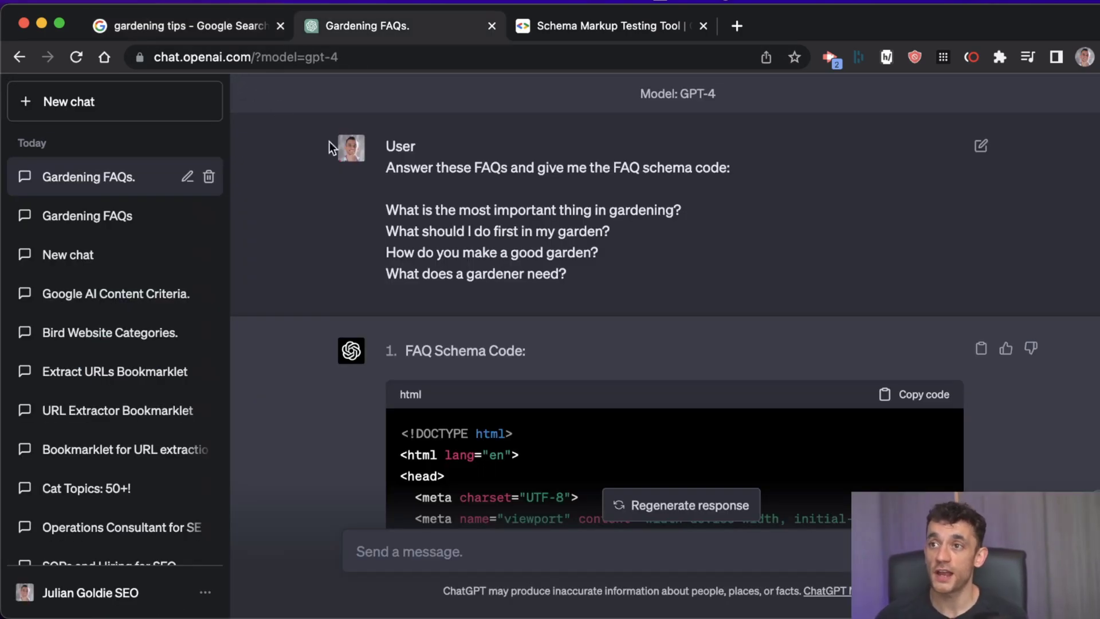
left_click_drag(385, 166, 754, 167)
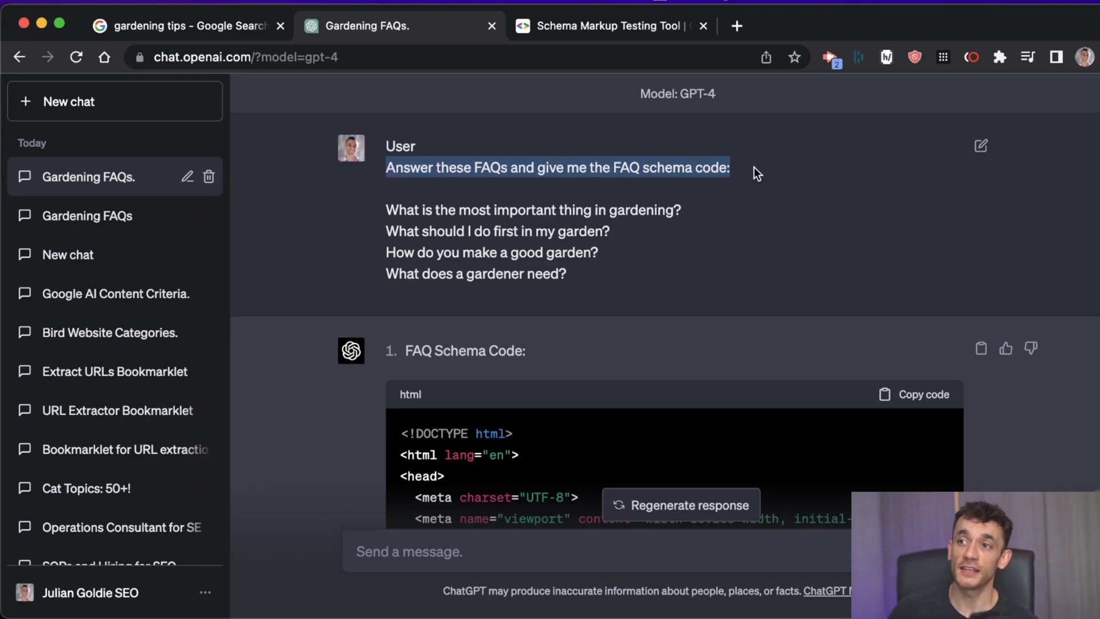
left_click(404, 209)
left_click_drag(384, 209, 598, 276)
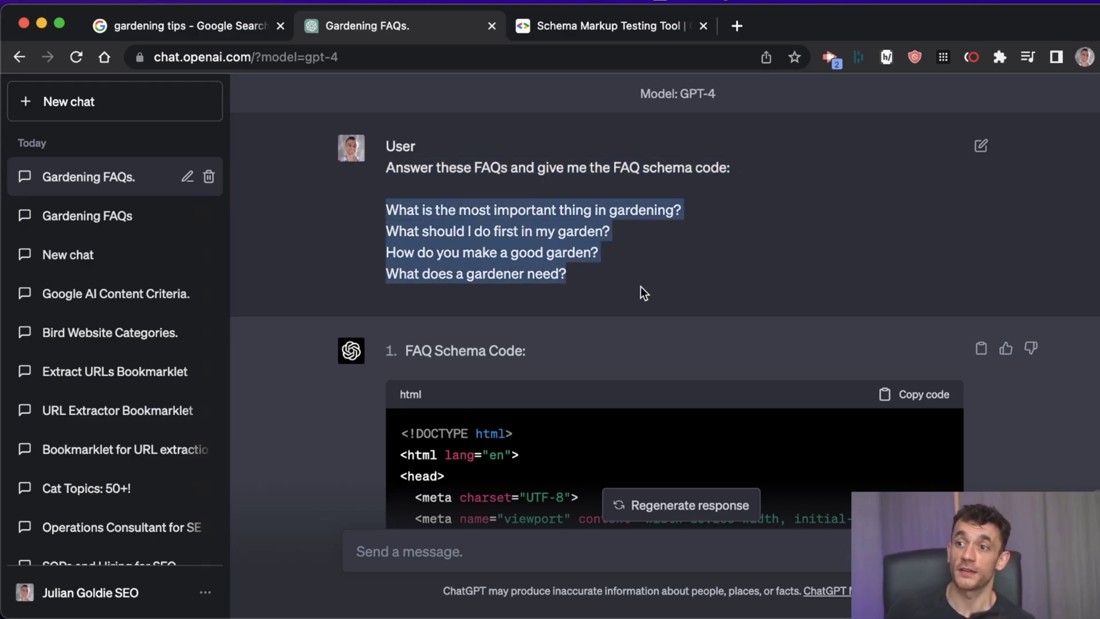
- Copy the generated FAQ schema code and bring up Google's structured-data testing page
scroll(640, 286, "down", 5)
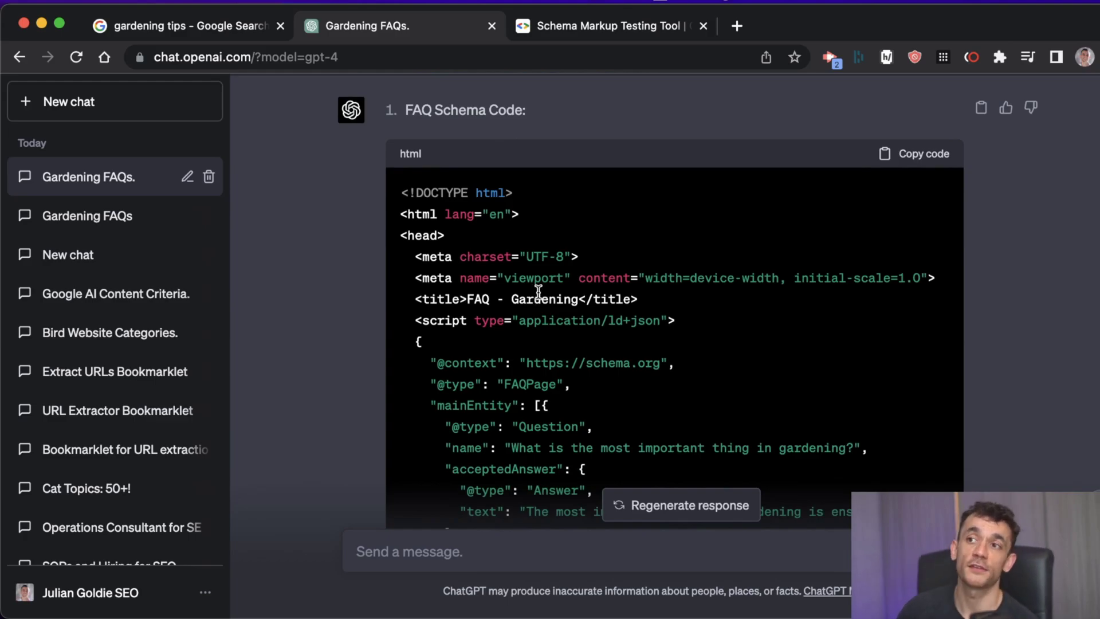
scroll(527, 327, "down", 2)
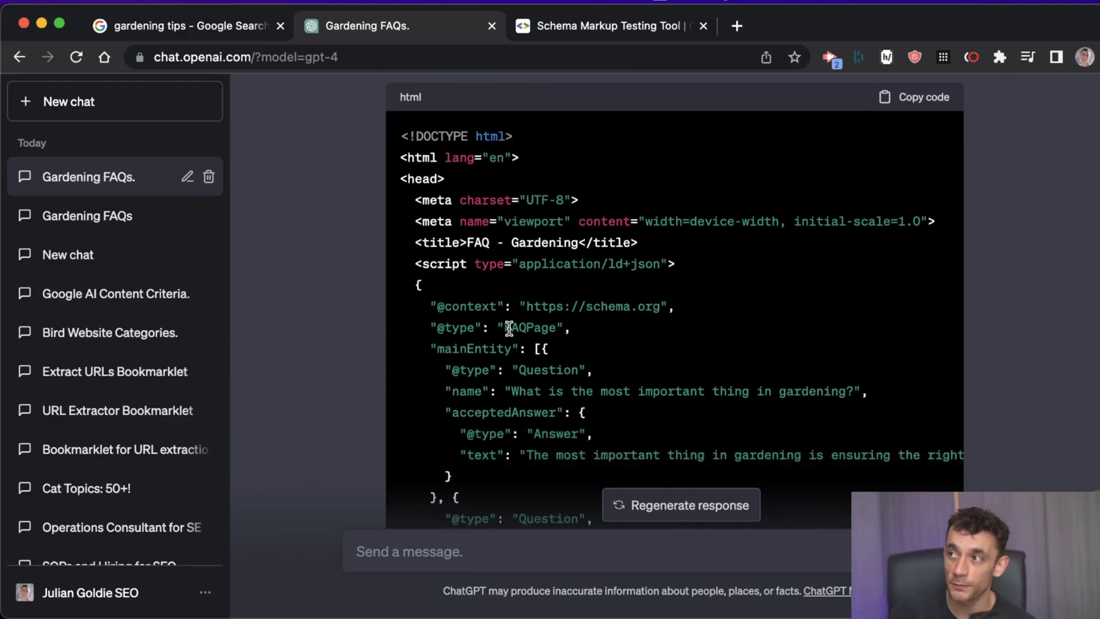
scroll(513, 327, "up", 5)
scroll(889, 275, "up", 1)
left_click(920, 319)
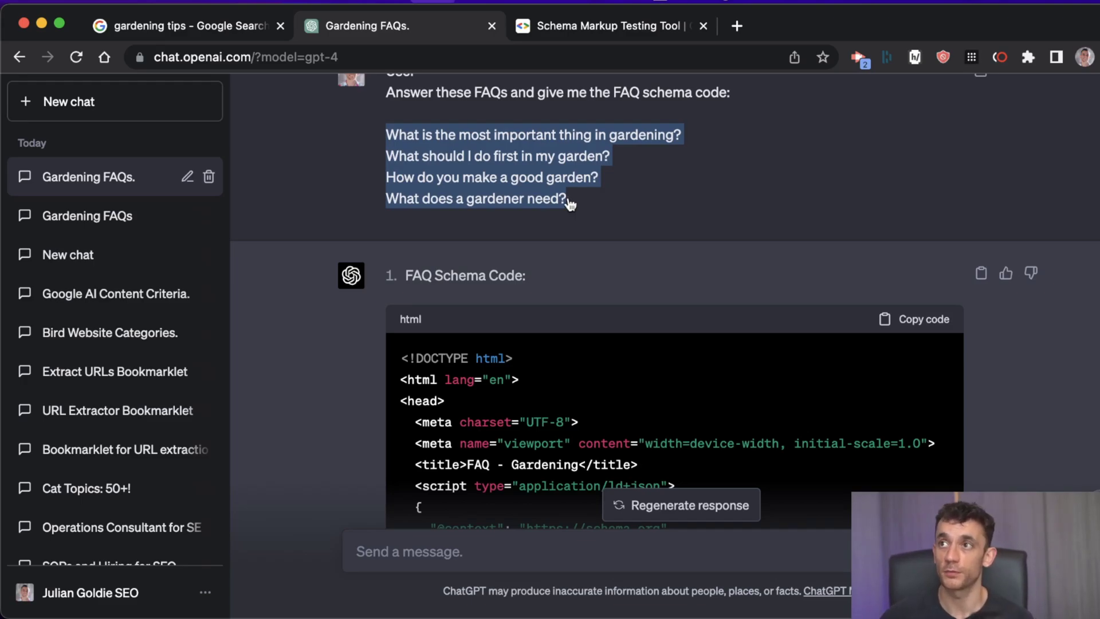
key("ctrl+Tab")
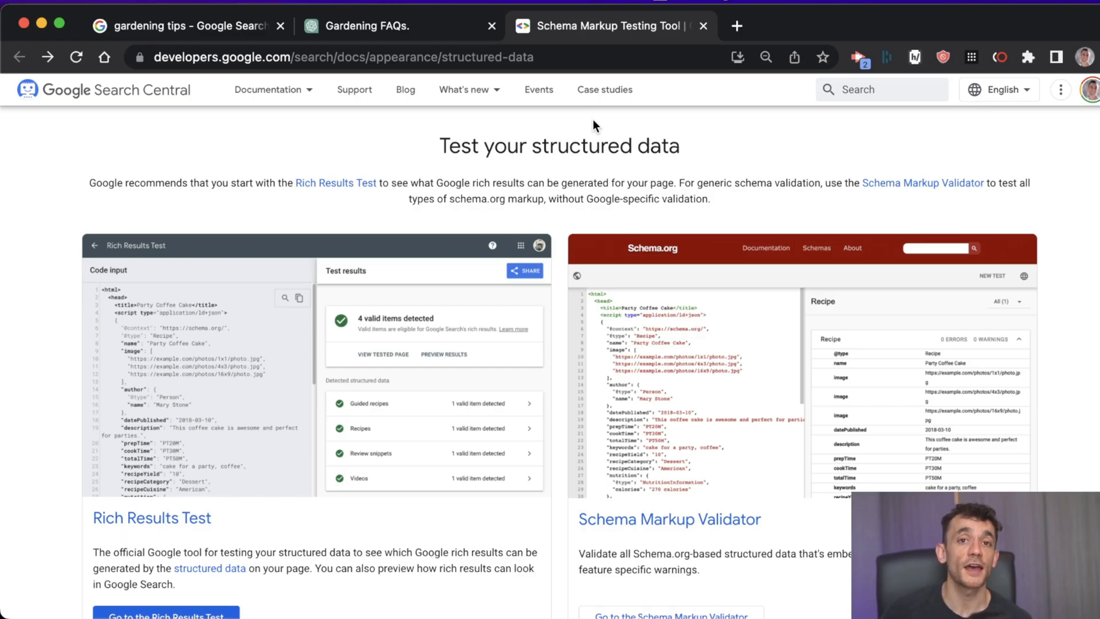
- Open the Schema Markup Validator and paste the FAQ schema as a code snippet
scroll(610, 171, "down", 3)
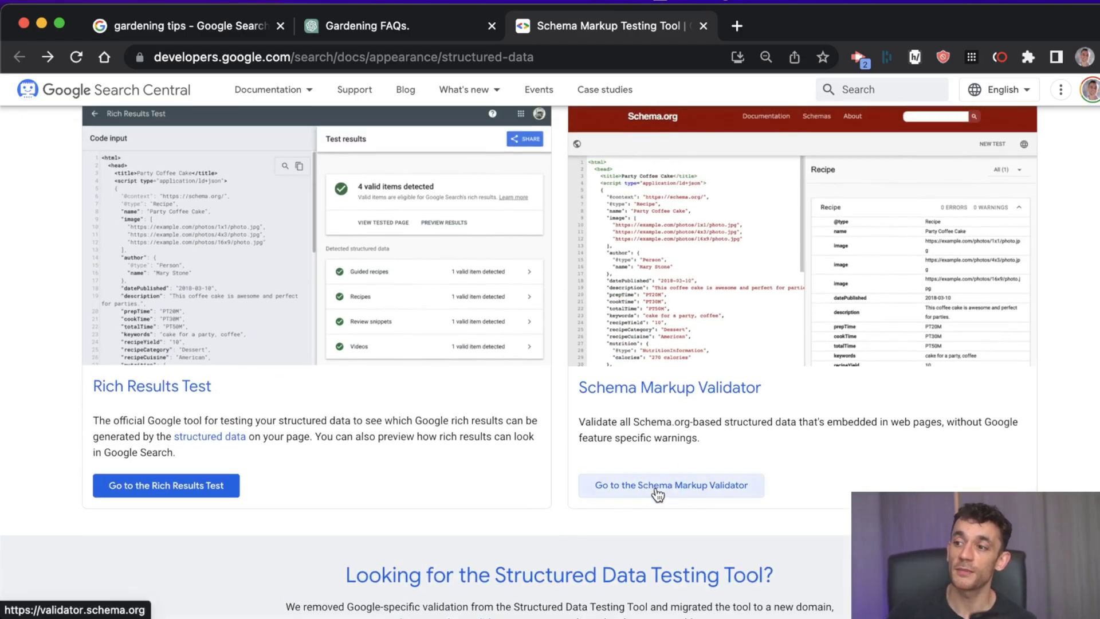
left_click(656, 489)
left_click(597, 190)
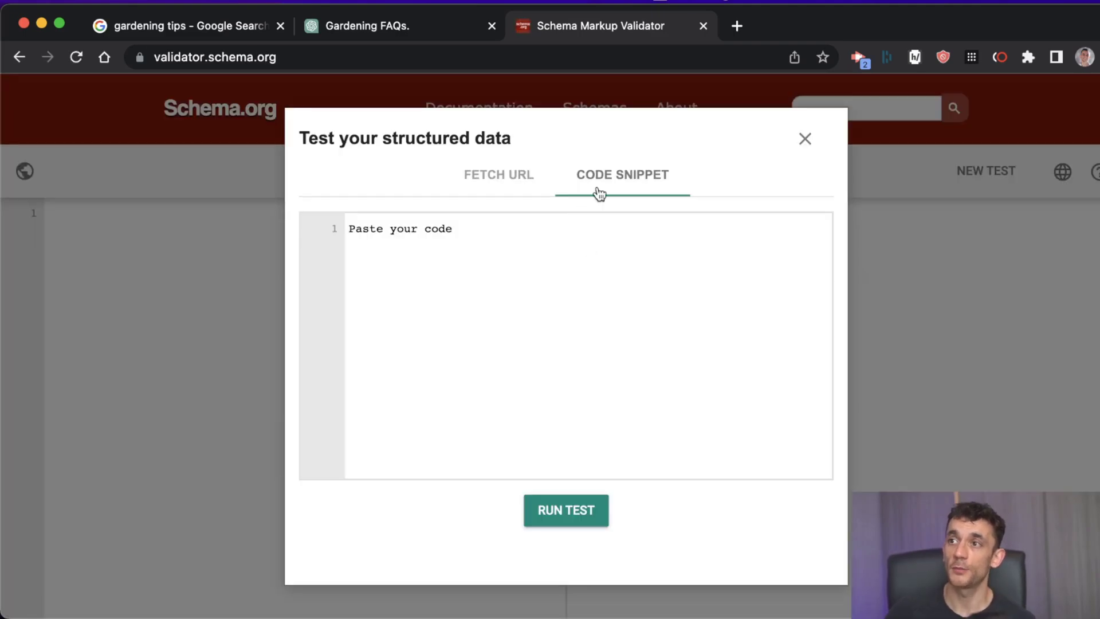
key("super+v")
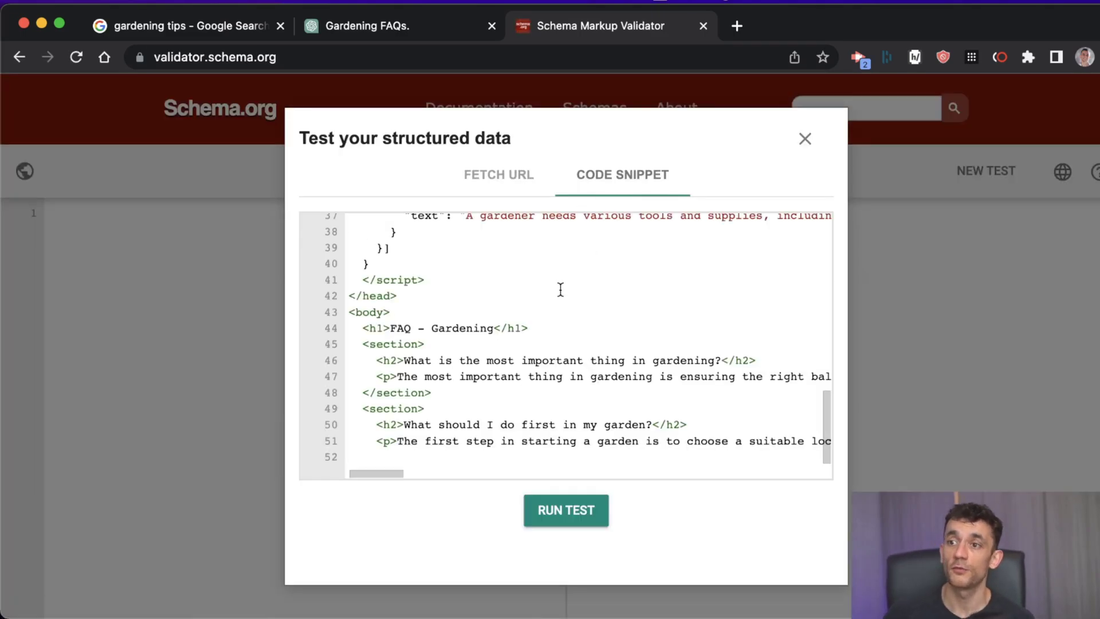
- Run the test, confirm a valid FAQPage with 0 errors and 0 warnings, and return to Gardening FAQs
scroll(560, 289, "up", 10)
left_click(578, 511)
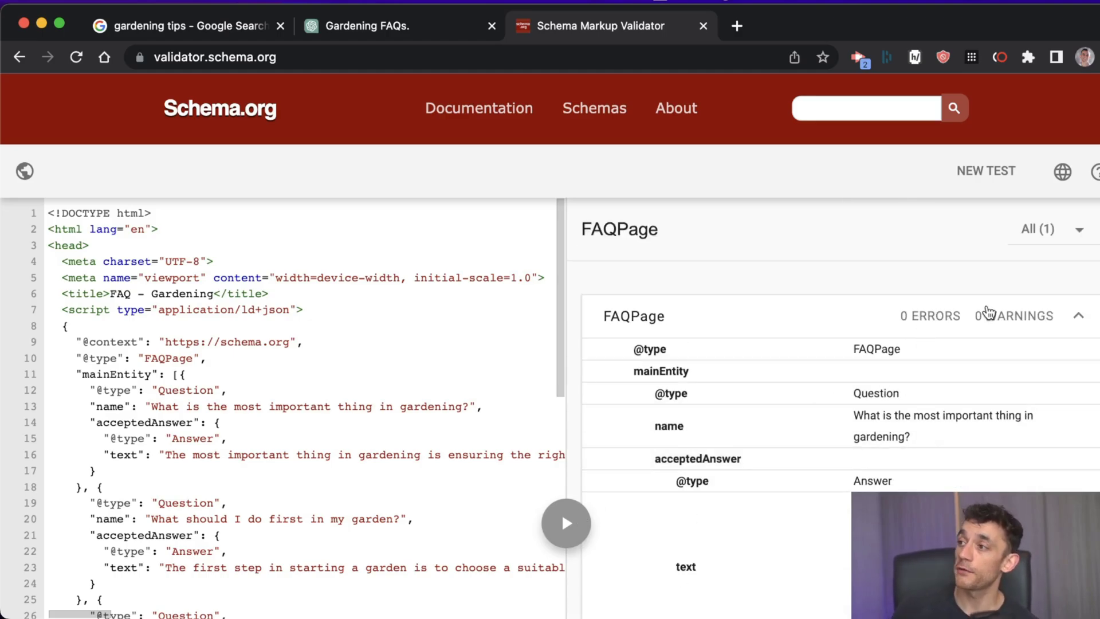
scroll(842, 375, "down", 2)
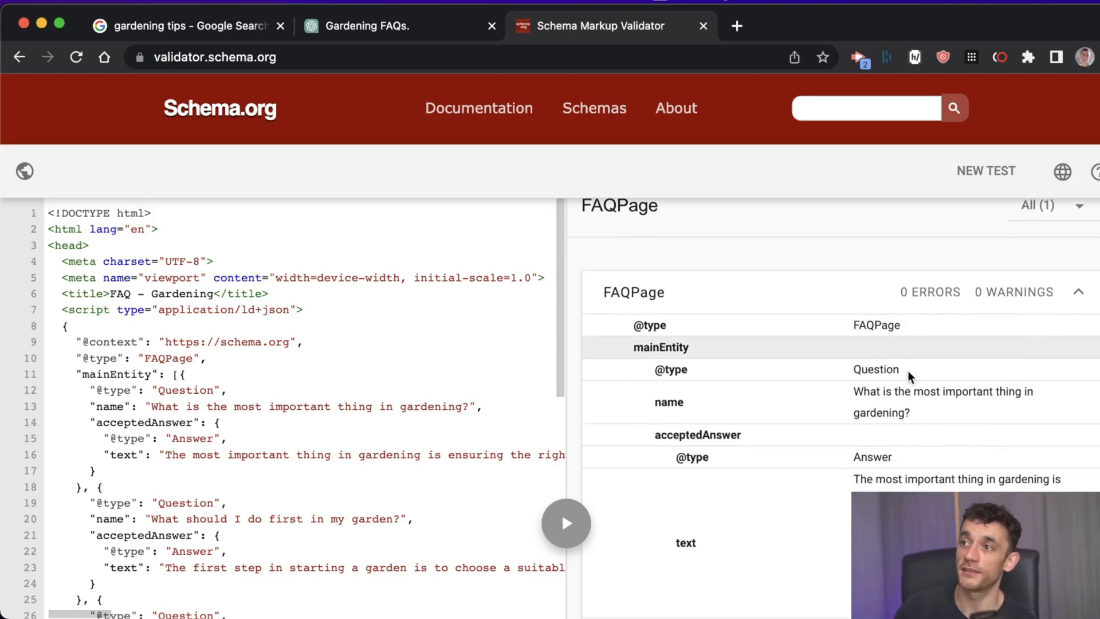
scroll(786, 338, "down", 5)
scroll(797, 315, "up", 10)
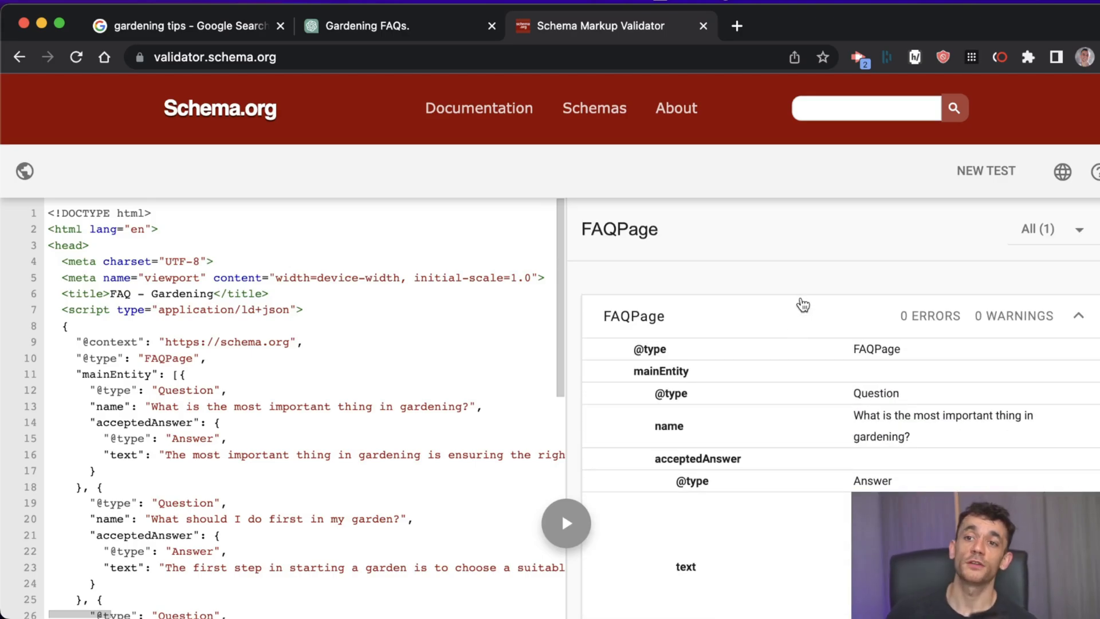
left_click(435, 26)
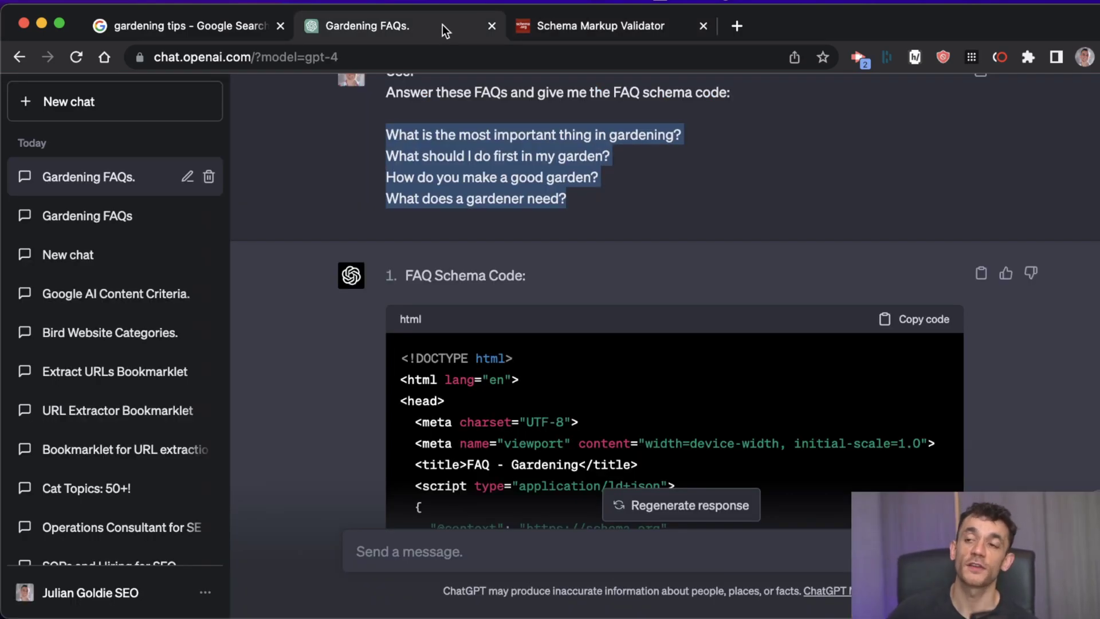
- Look over the Google image results for 'Plan your work and you'll work your plan'
scroll(496, 275, "up", 3)
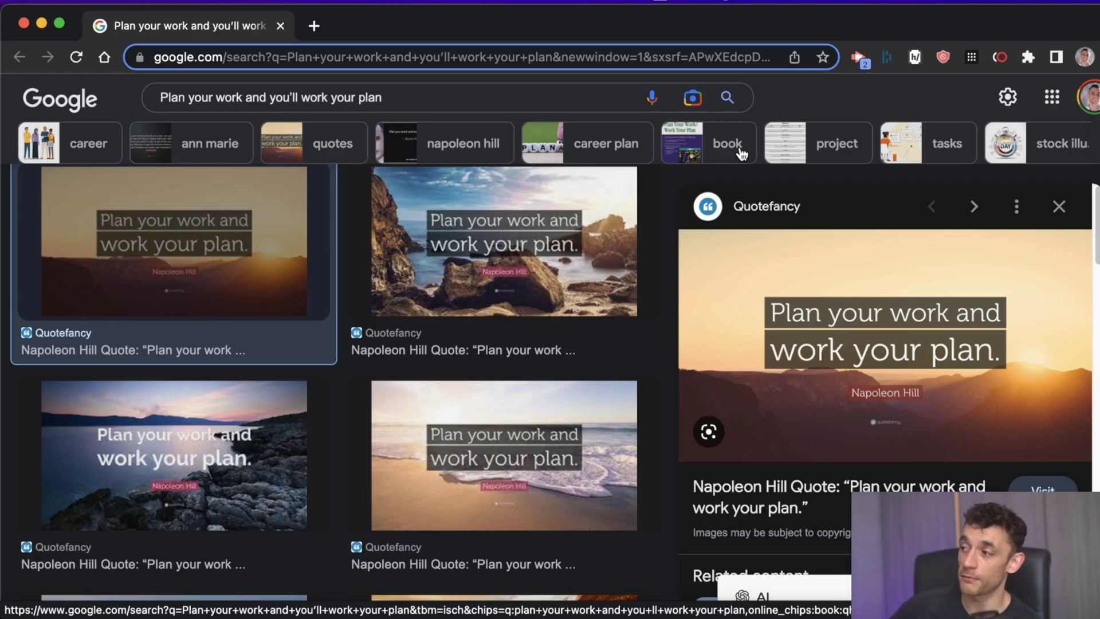
- Look over Frase's AI Tools page listing Article Writer, Blog Title Ideas and Outline
scroll(152, 318, "up", 2)
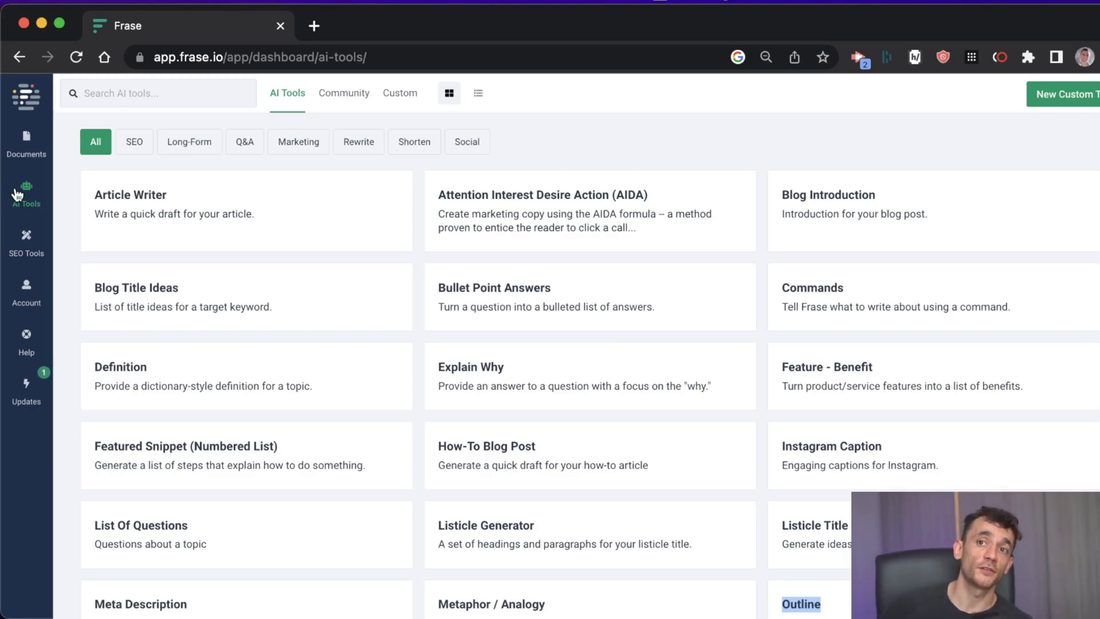
- Generate an eight-point 'gardening tips' outline with the Outline tool, then start a new document
scroll(741, 319, "down", 3)
left_click(802, 487)
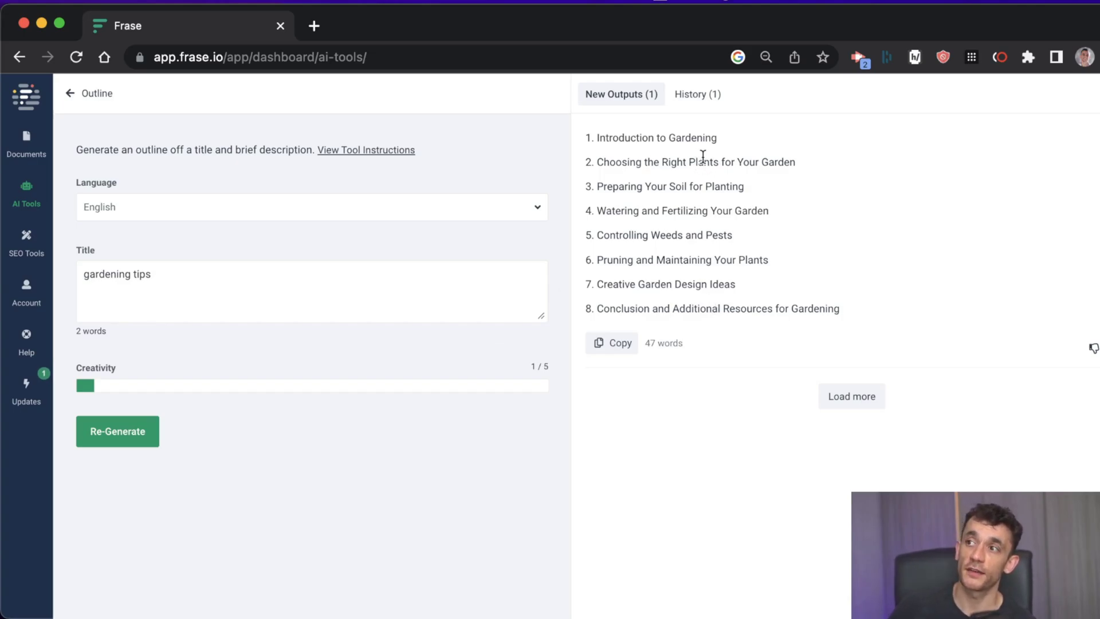
left_click_drag(703, 155, 739, 286)
left_click(24, 147)
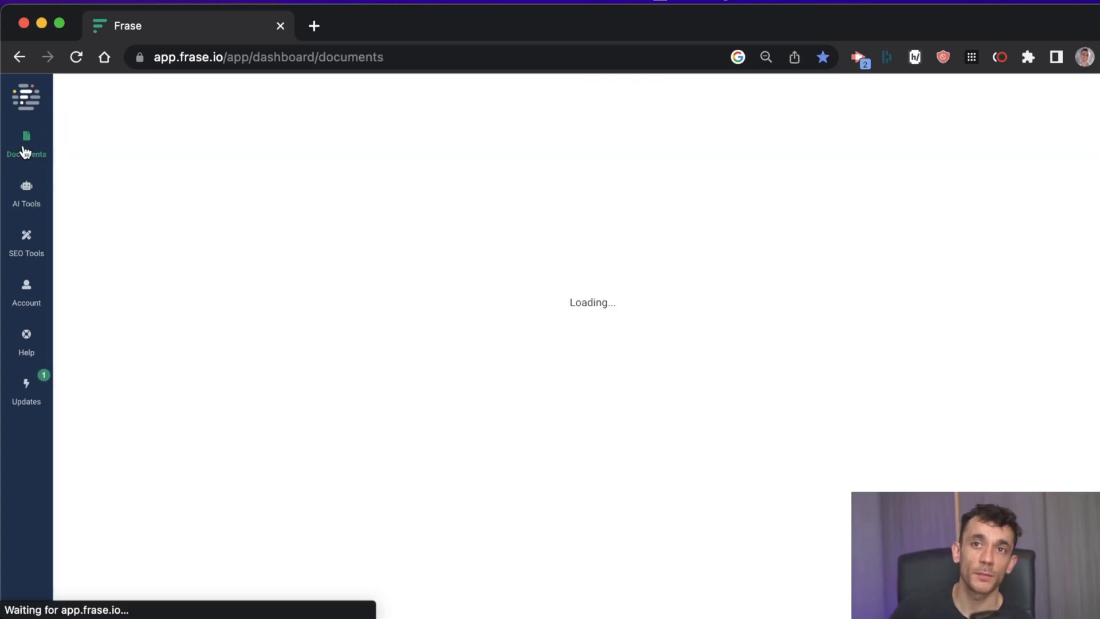
left_click(1068, 94)
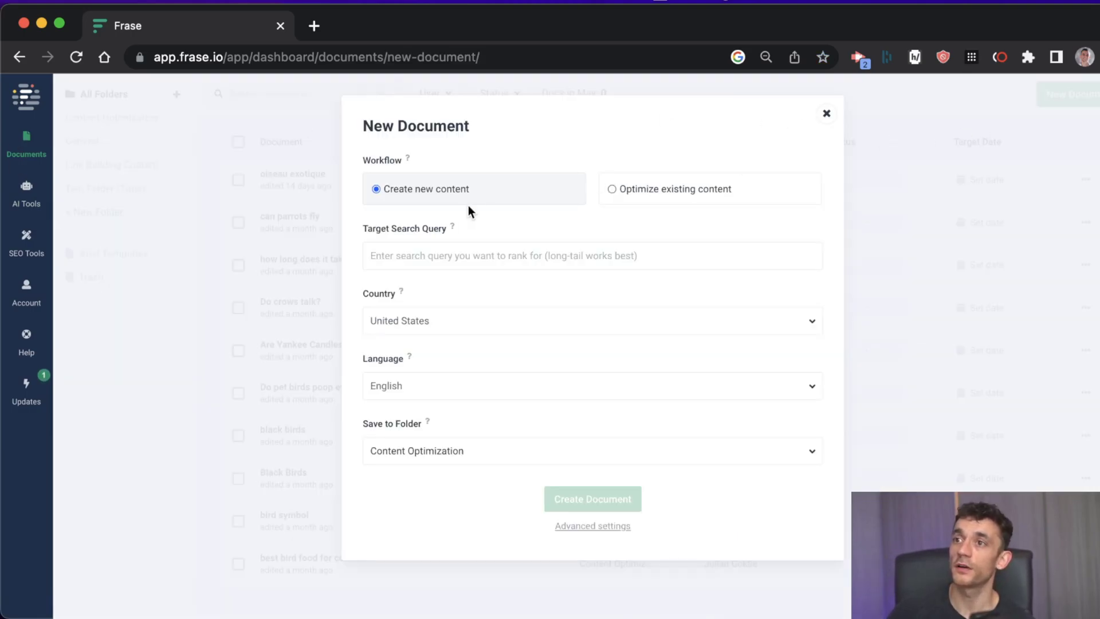
- Create a document for the query 'gardening tips', analyse its top 20 results, and start the automated brief
left_click(460, 253)
type("gardening tips")
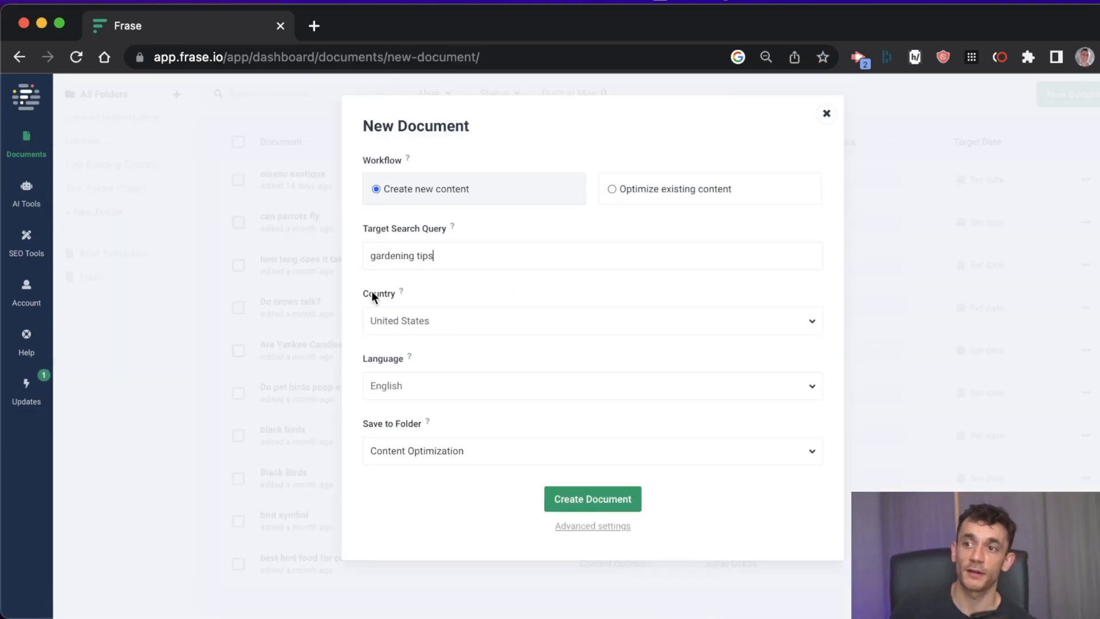
left_click(599, 499)
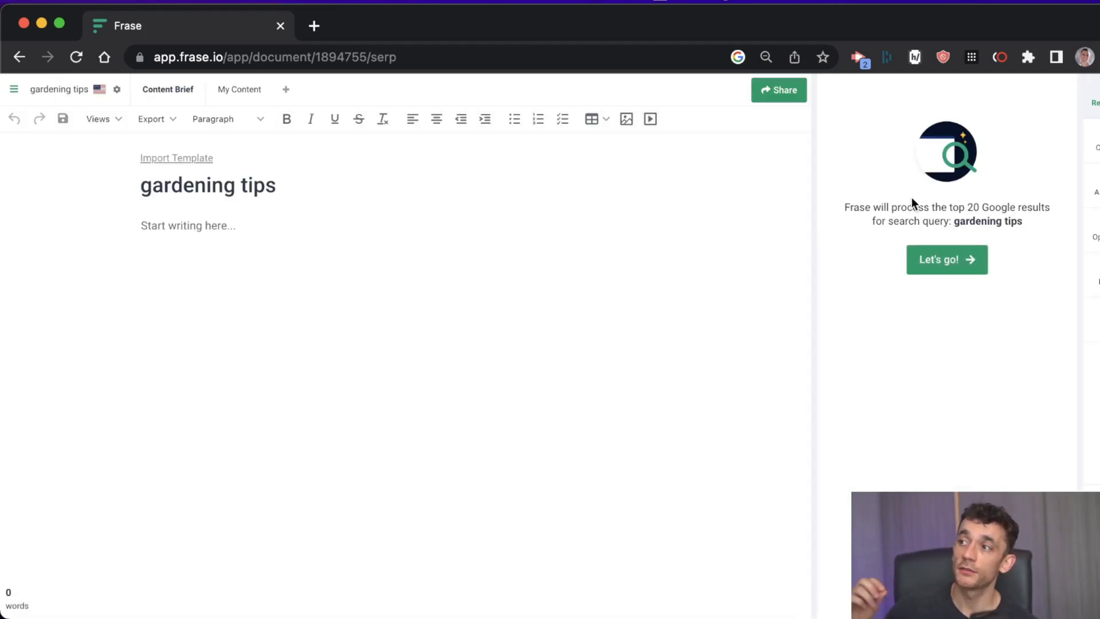
left_click(929, 261)
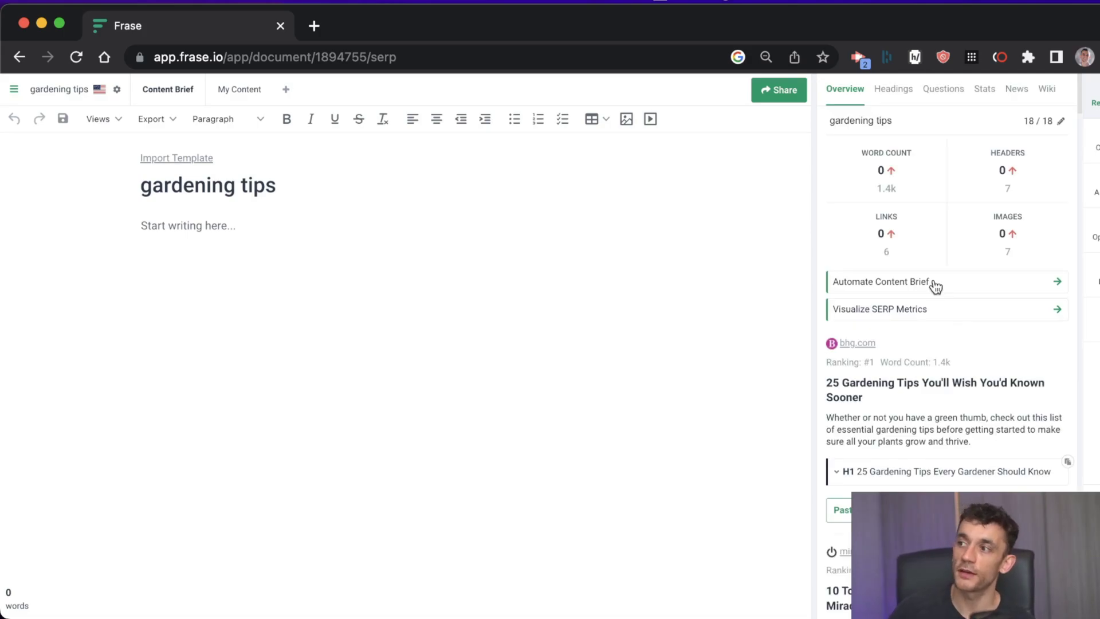
left_click(936, 283)
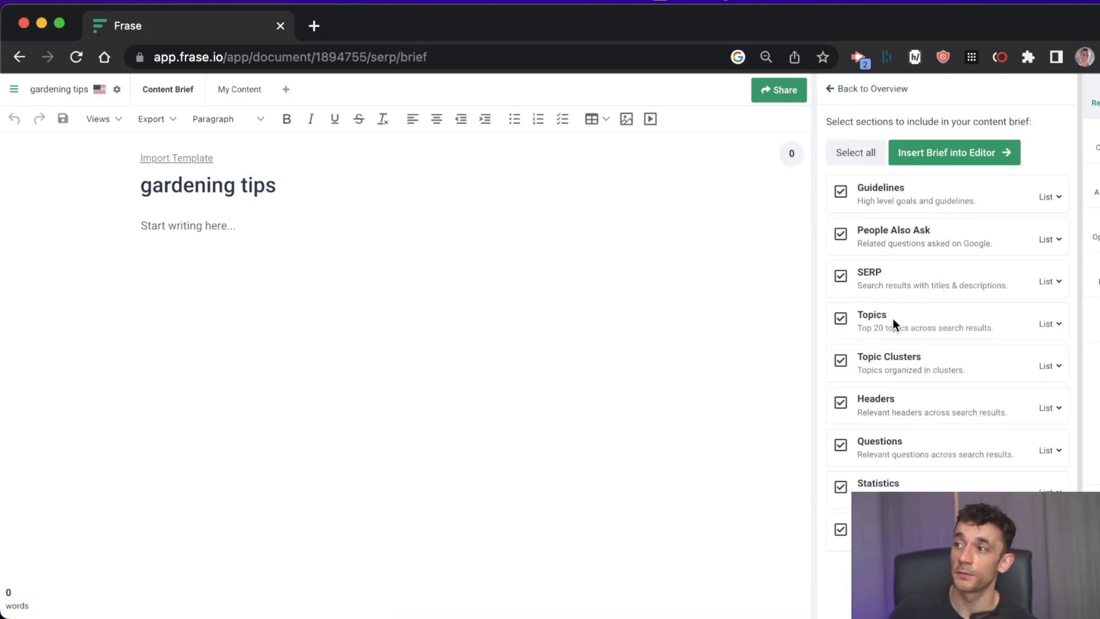
- Insert the selected brief sections into the 'gardening tips' document and review the 1335-word brief
left_click(944, 151)
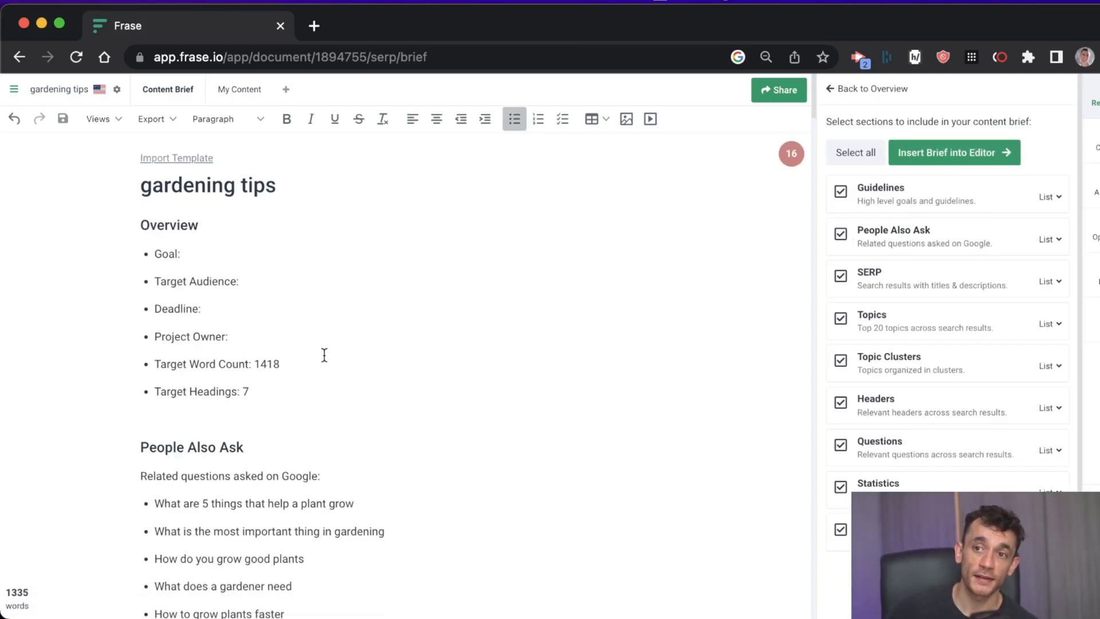
scroll(324, 355, "down", 3)
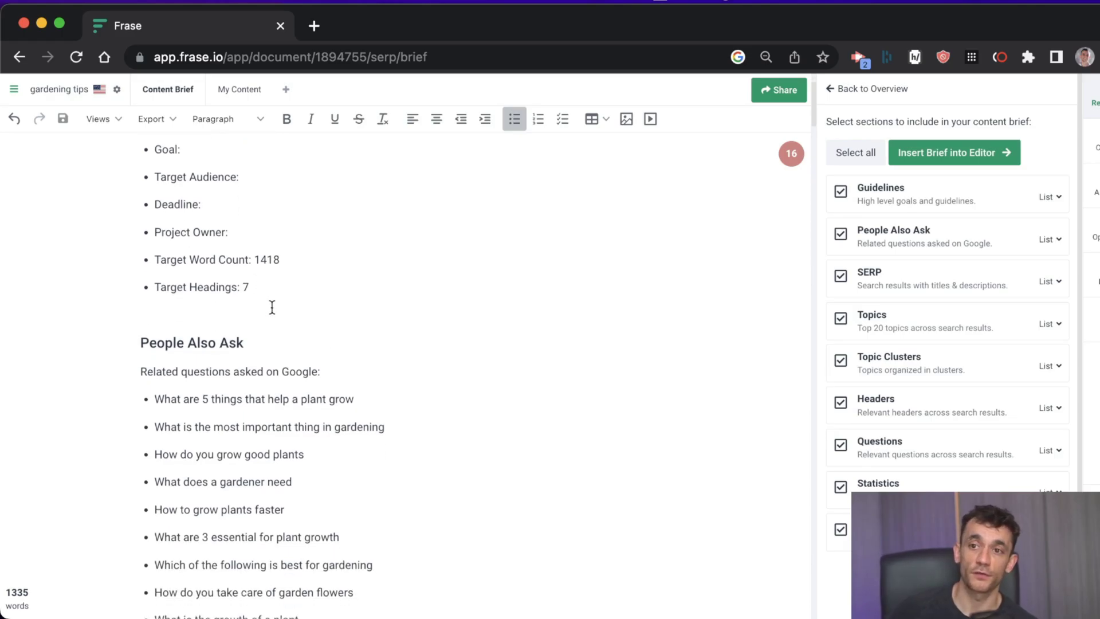
scroll(204, 410, "down", 20)
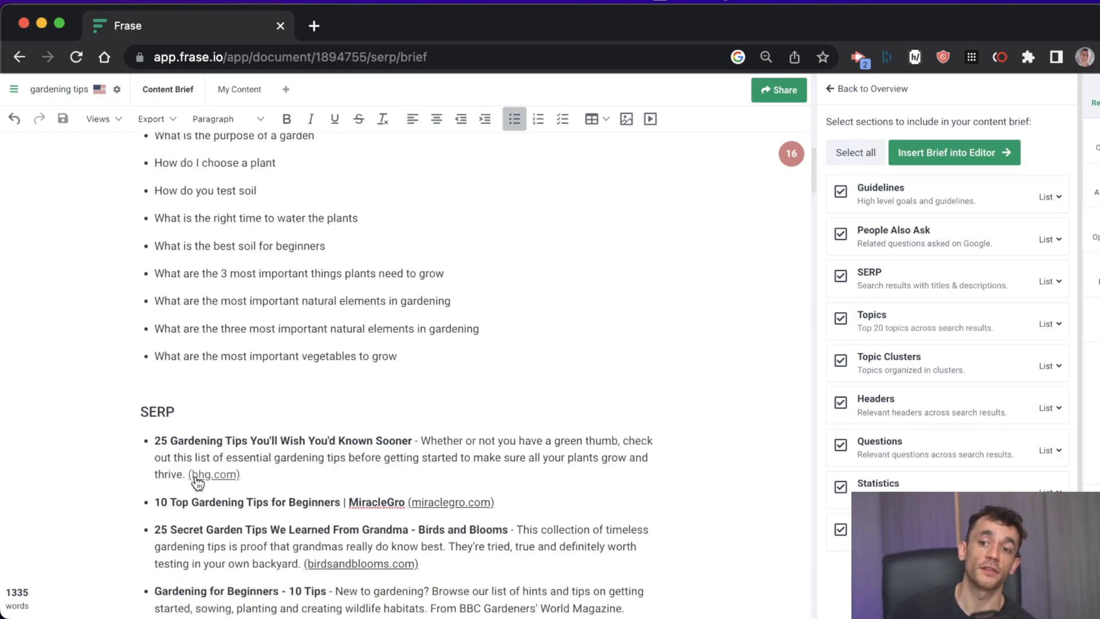
scroll(204, 424, "down", 20)
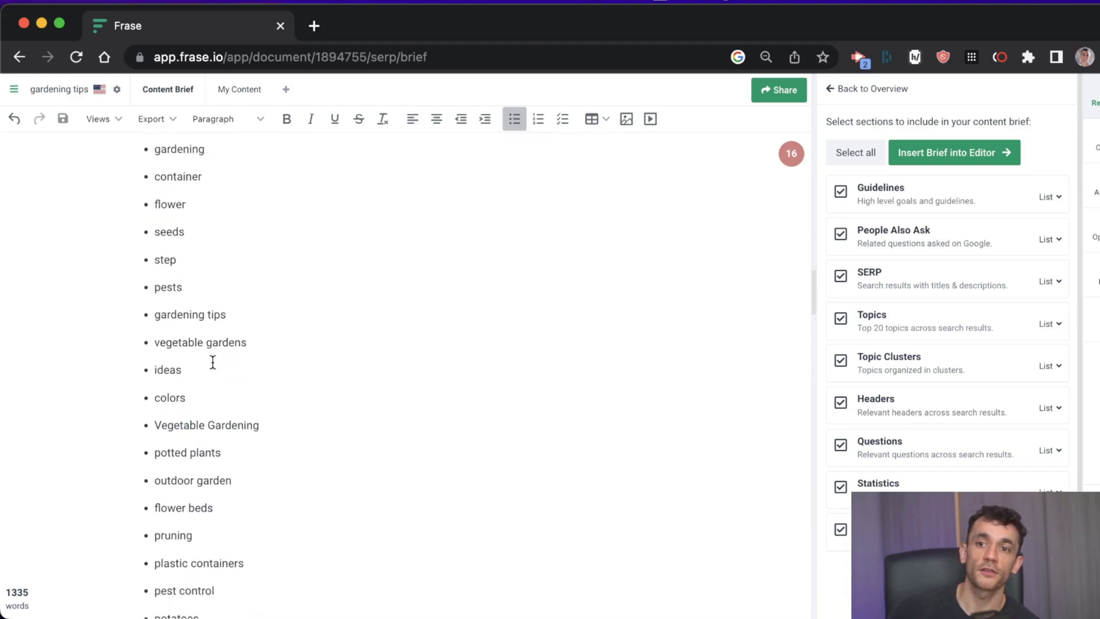
scroll(212, 362, "down", 15)
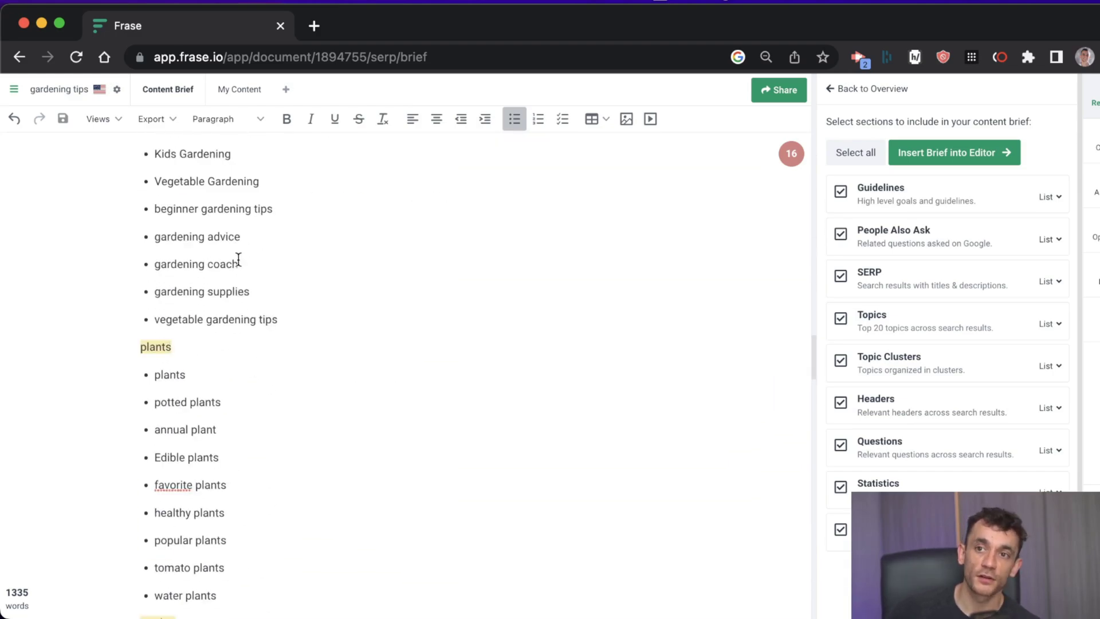
scroll(247, 261, "down", 20)
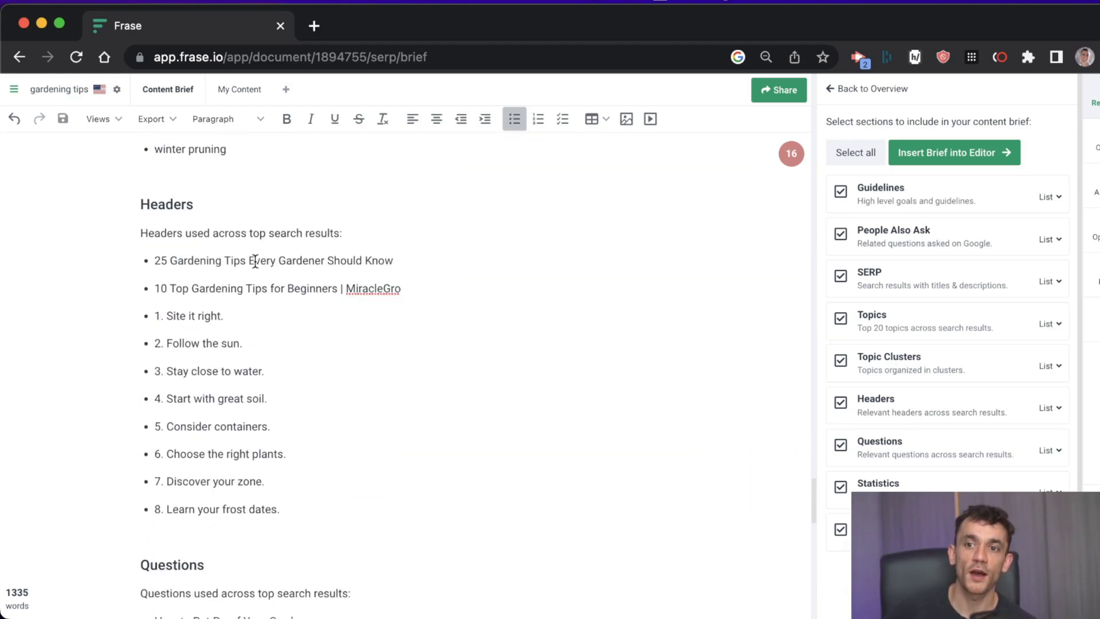
scroll(255, 261, "down", 10)
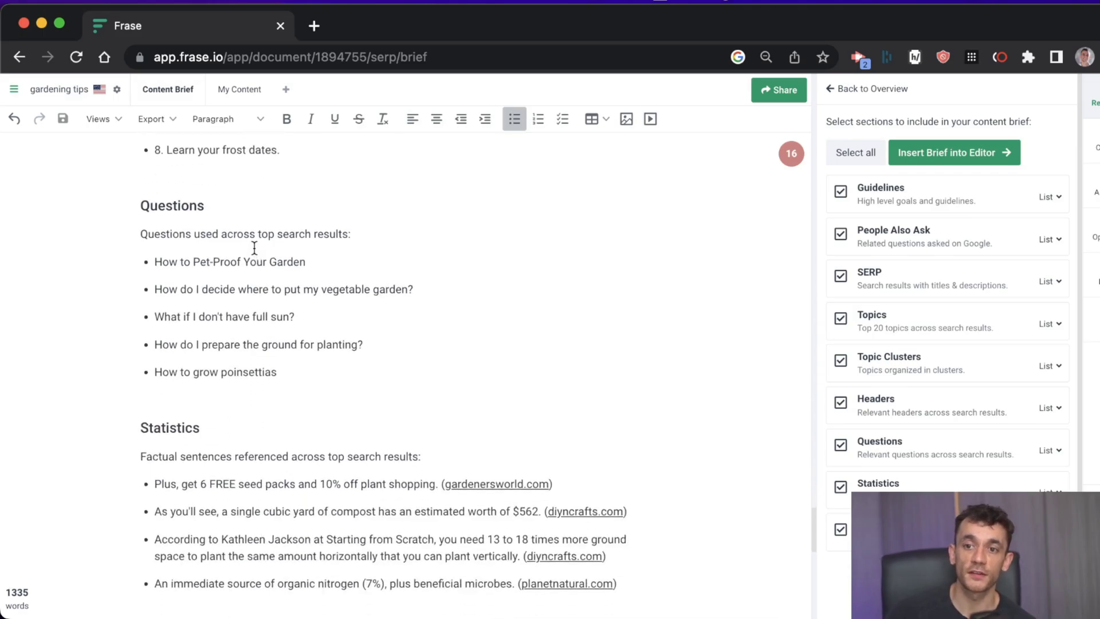
scroll(255, 248, "down", 10)
scroll(255, 252, "up", 20)
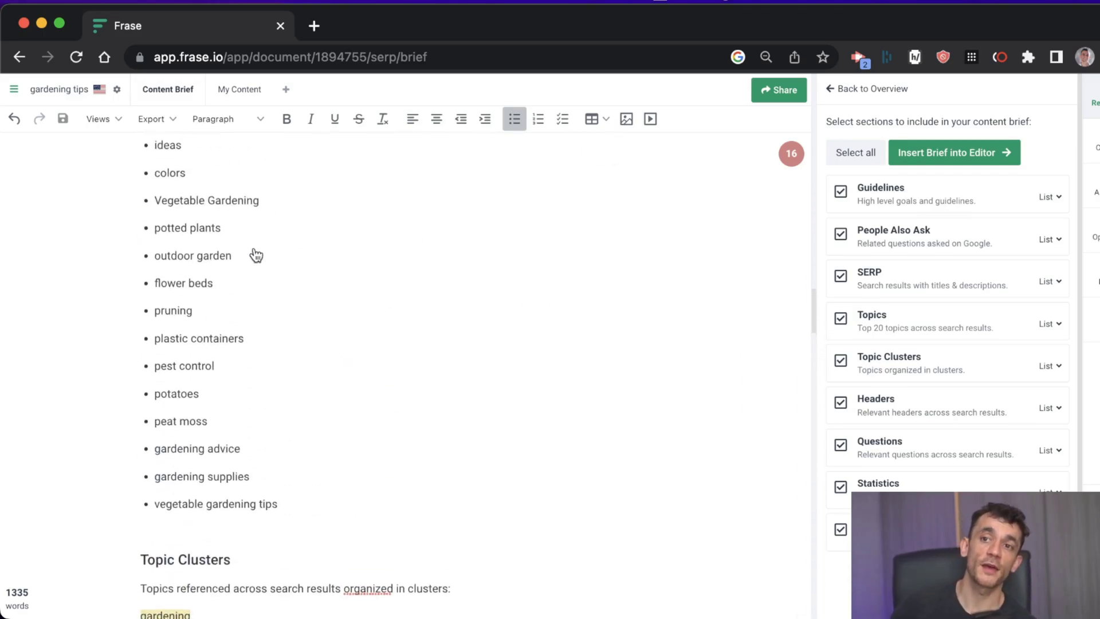
scroll(256, 255, "up", 3)
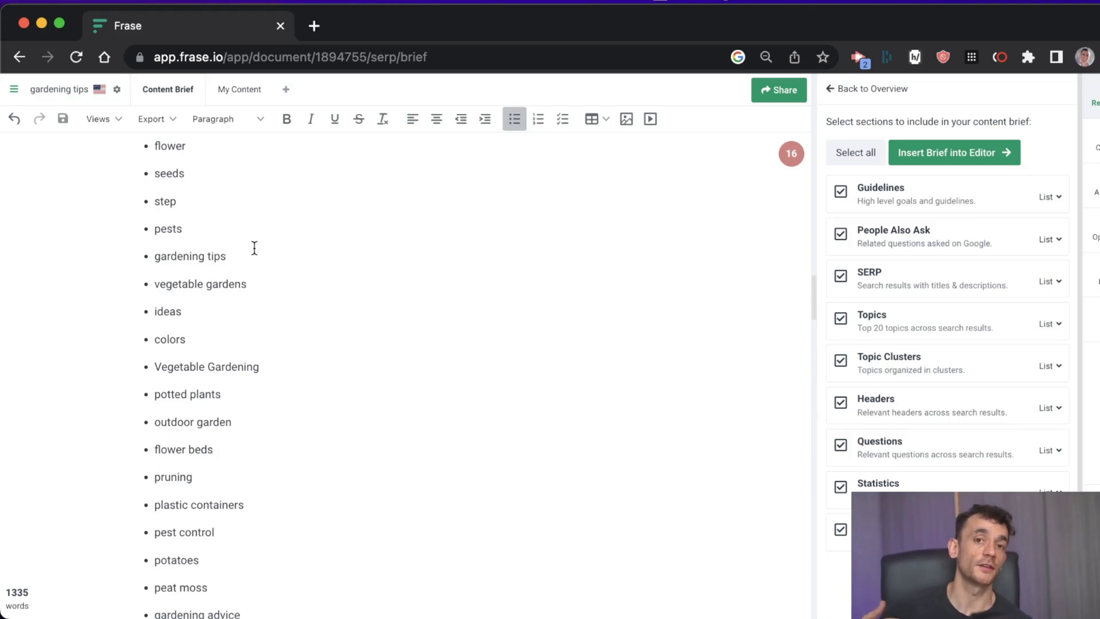
scroll(407, 140, "down", 4)
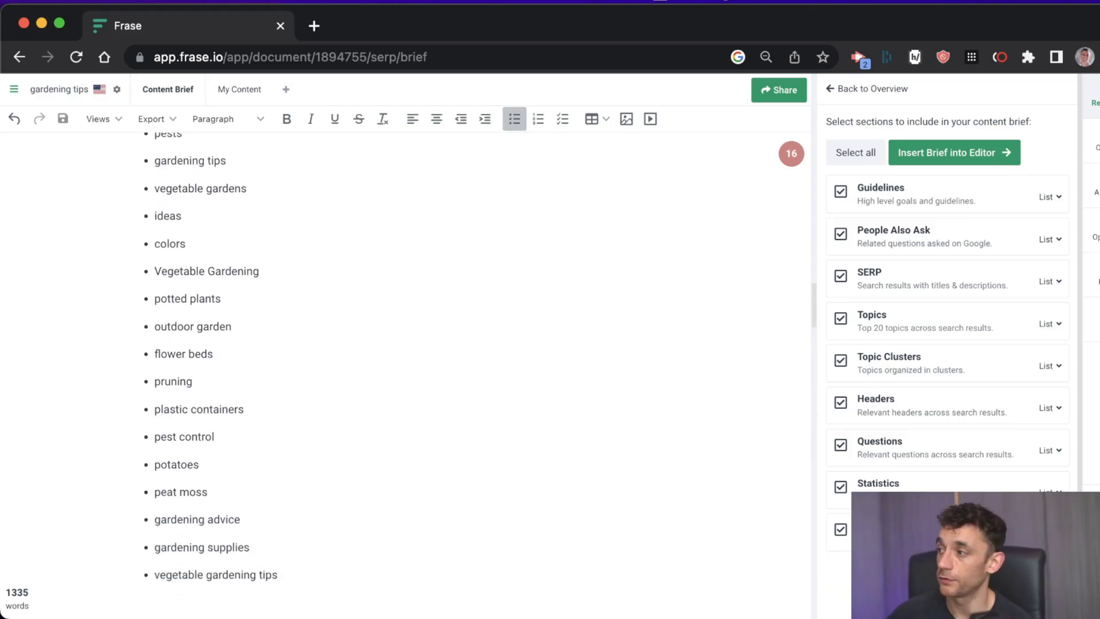
scroll(348, 442, "up", 11)
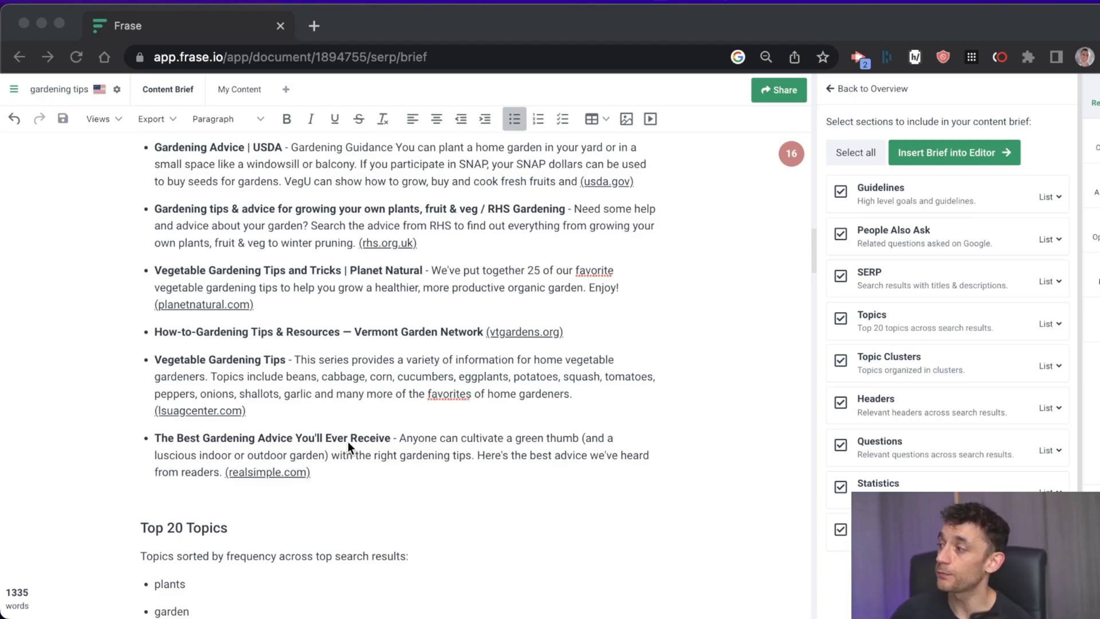
scroll(348, 442, "up", 7)
scroll(348, 441, "up", 10)
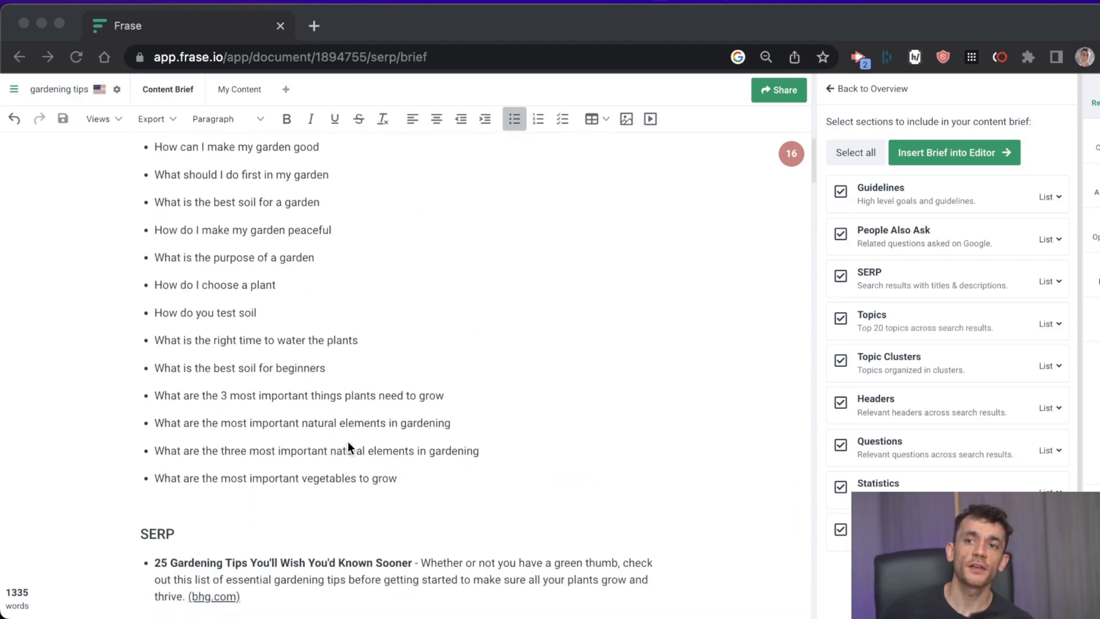
scroll(348, 441, "down", 1)
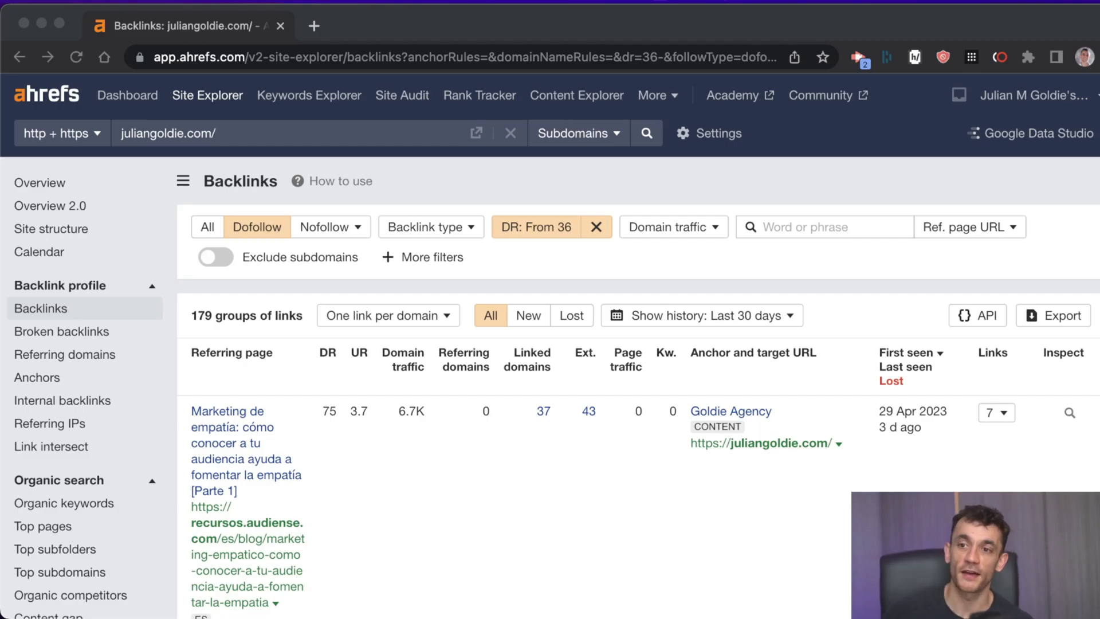
- Review the referring pages in the dofollow, DR 36+ backlinks report for outreach targets
scroll(754, 520, "down", 6)
scroll(712, 532, "down", 3)
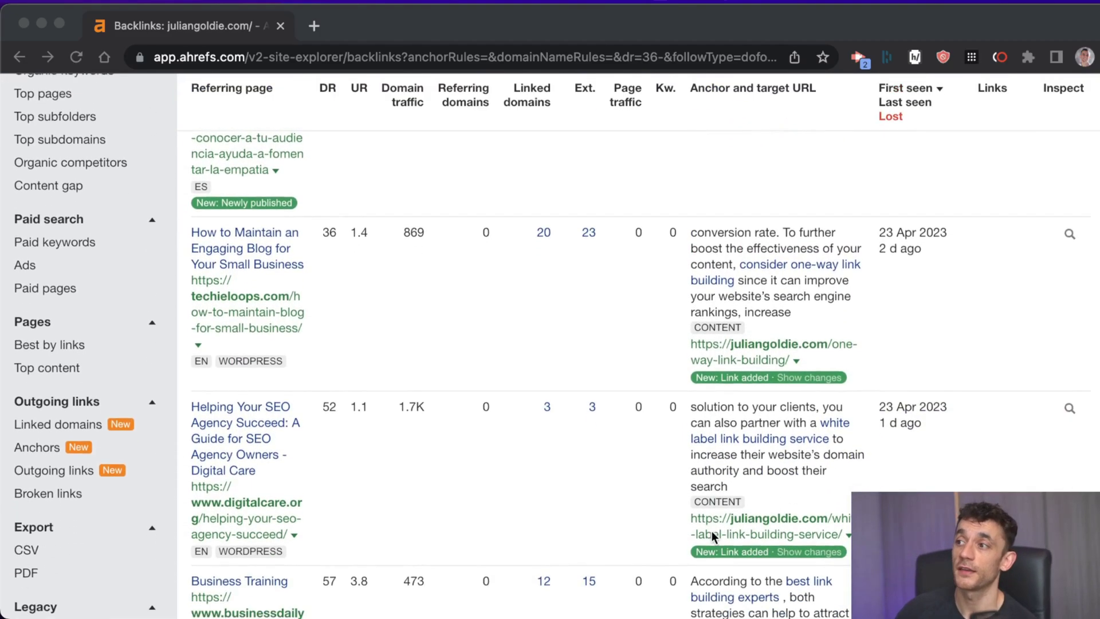
scroll(894, 401, "down", 2)
scroll(934, 445, "down", 10)
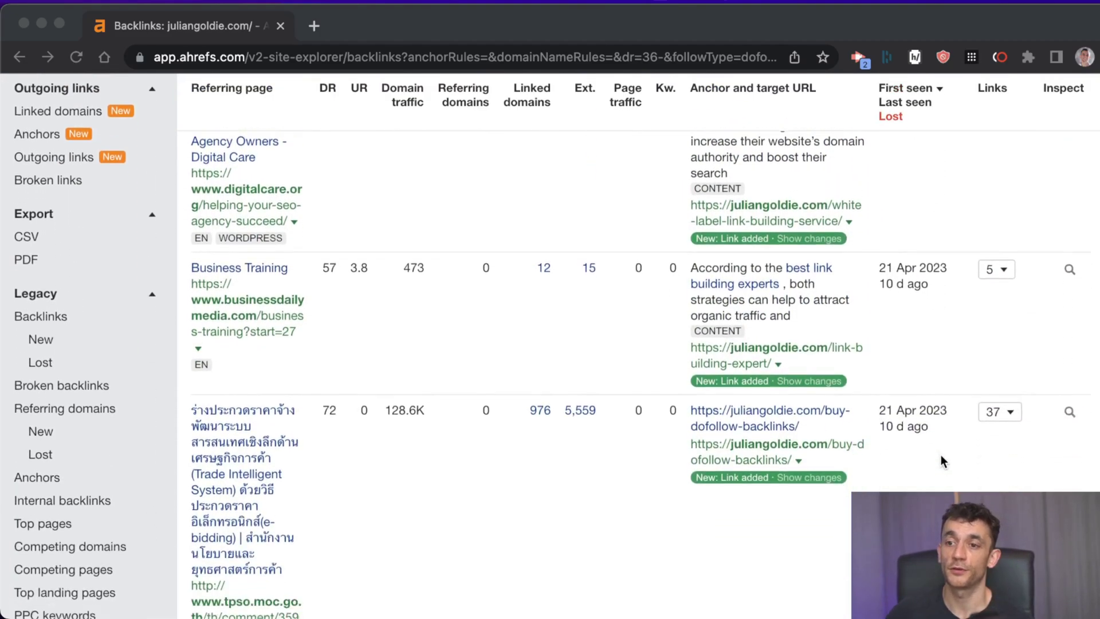
scroll(933, 460, "up", 5)
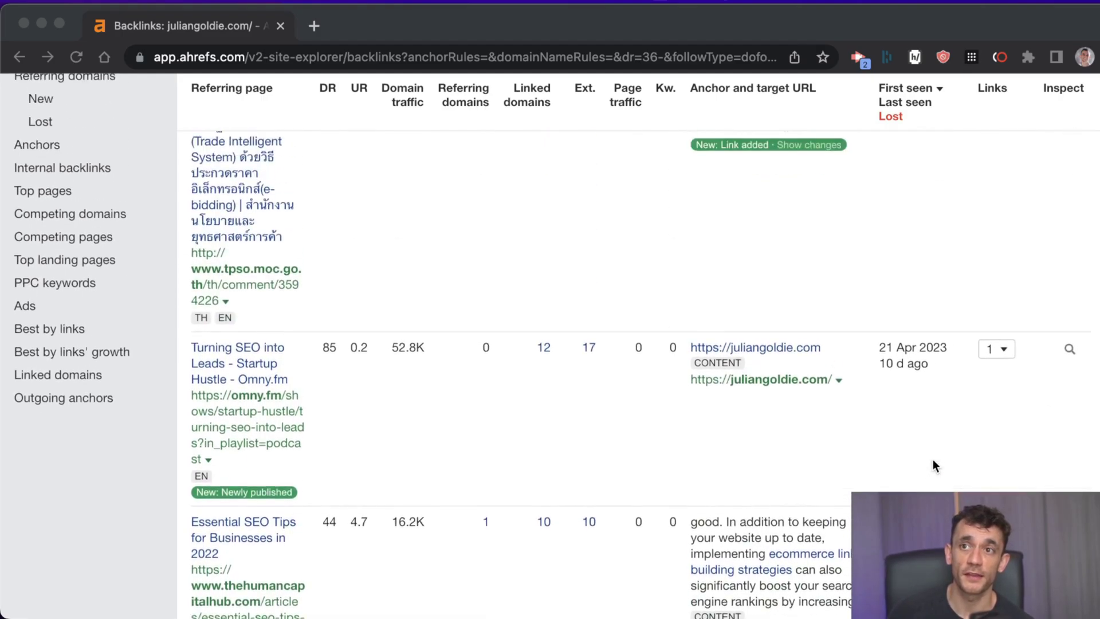
scroll(933, 461, "down", 18)
scroll(931, 464, "up", 8)
scroll(930, 465, "up", 6)
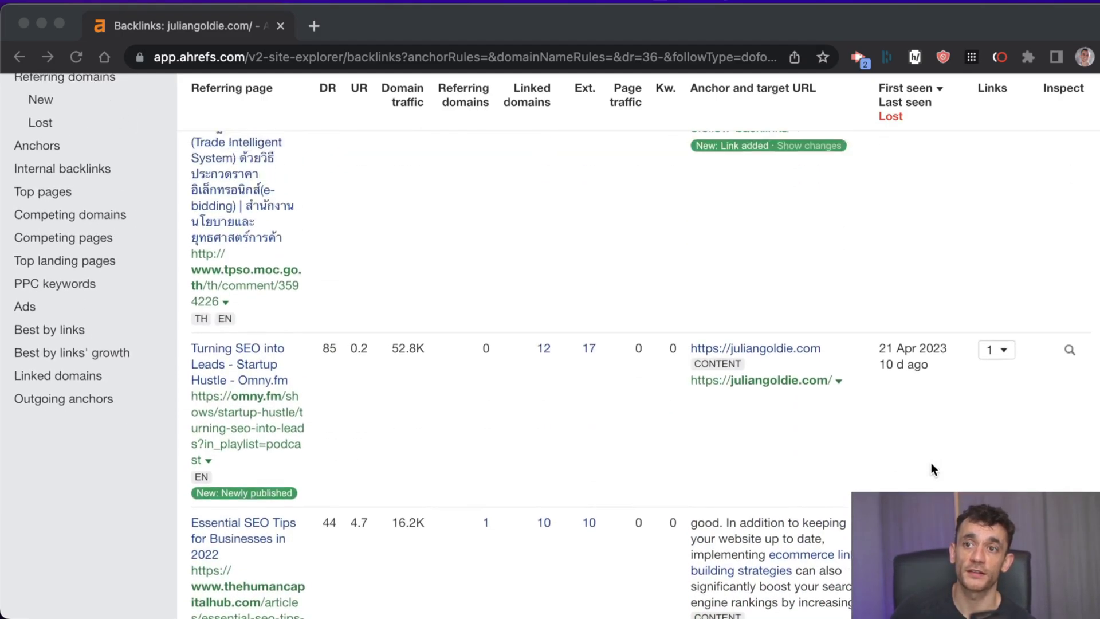
scroll(943, 462, "down", 15)
scroll(942, 466, "down", 2)
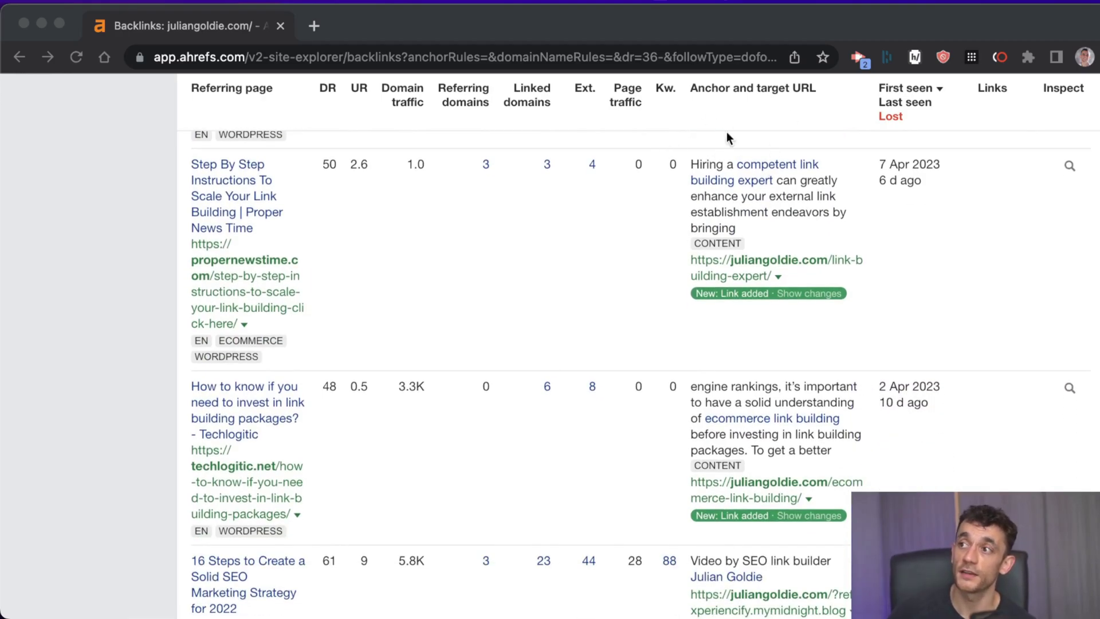
scroll(721, 235, "down", 6)
scroll(724, 231, "up", 20)
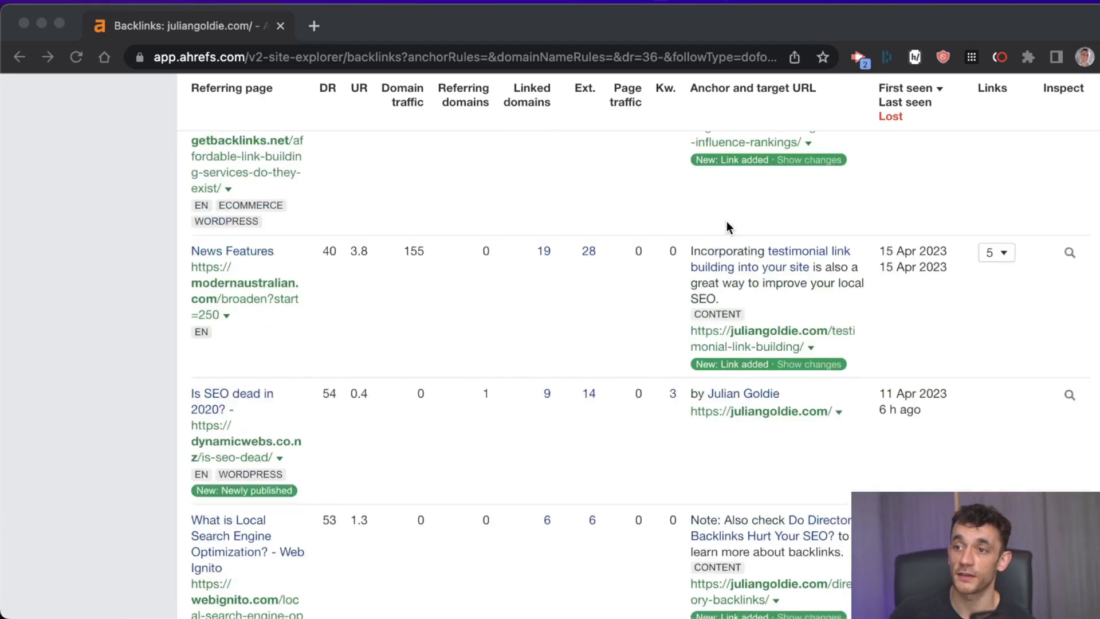
scroll(726, 236, "down", 20)
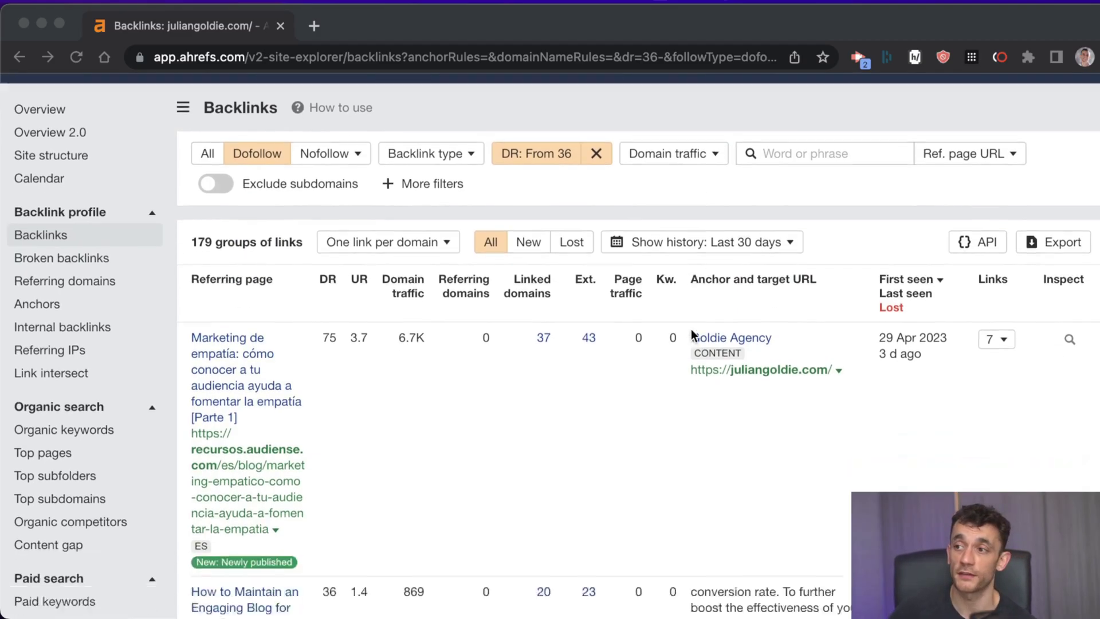
scroll(705, 293, "up", 20)
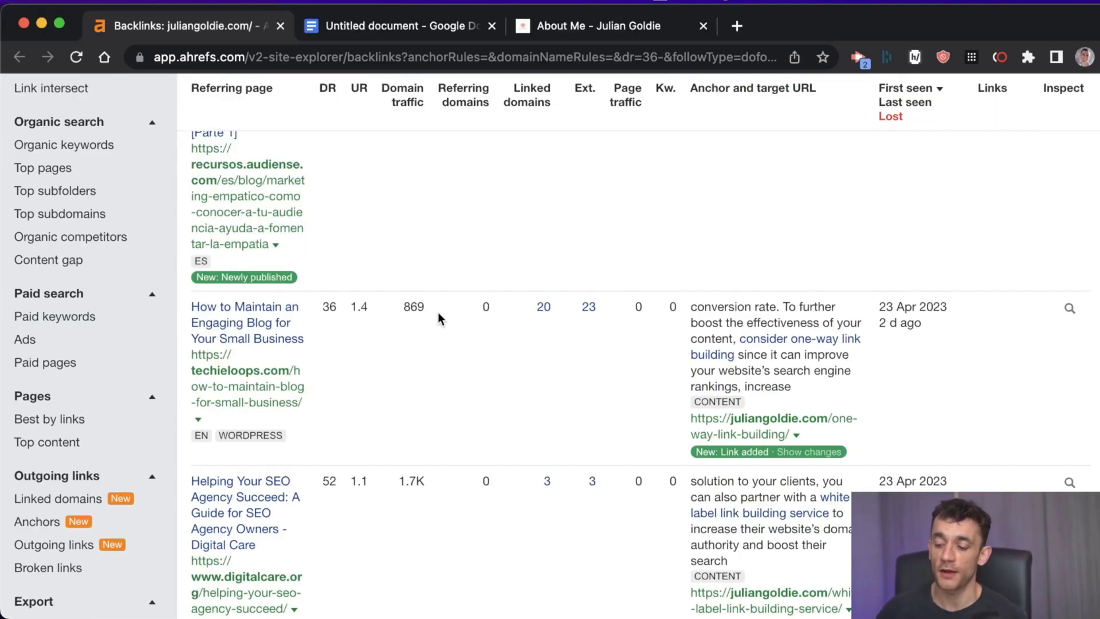
- Copy the entire outreach-email prompt from Google Docs and switch to the About Me page
key("ctrl+Tab")
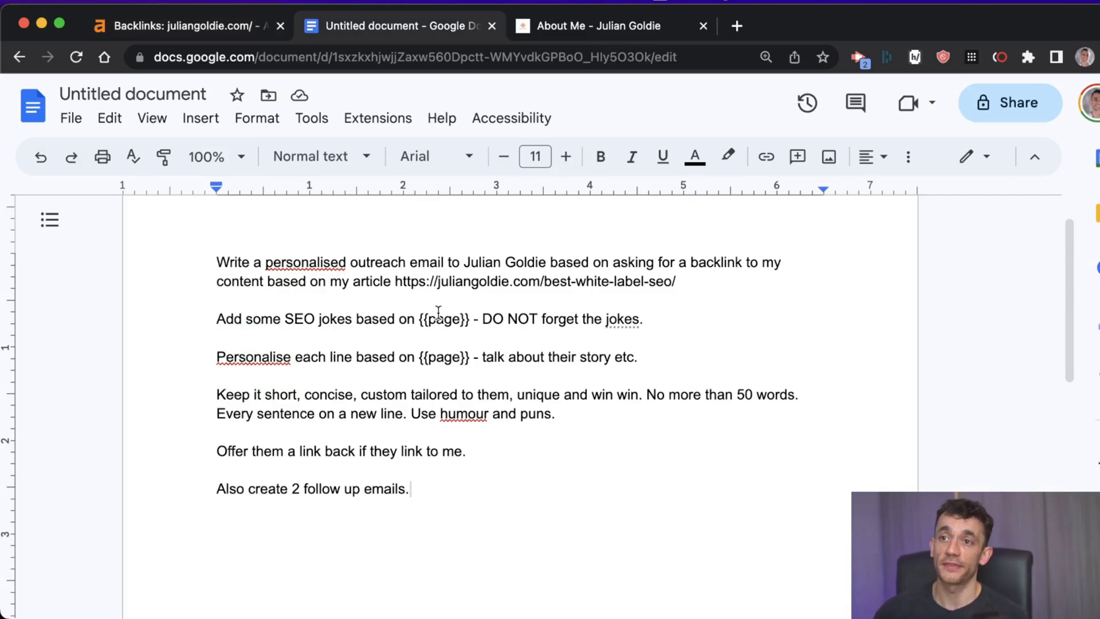
key("super+a")
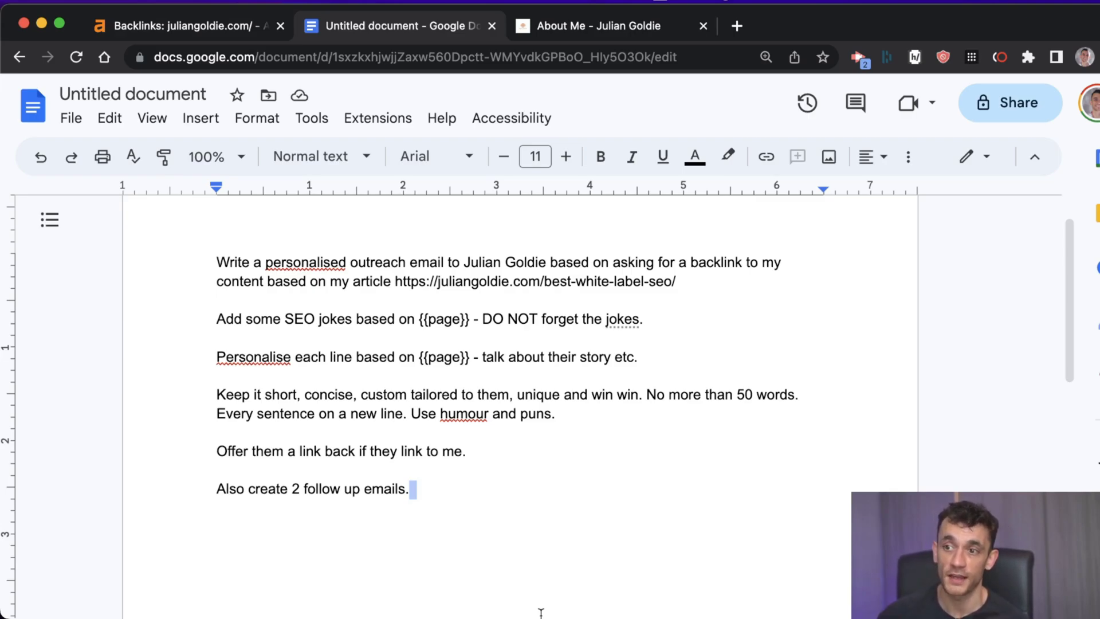
left_click(492, 488)
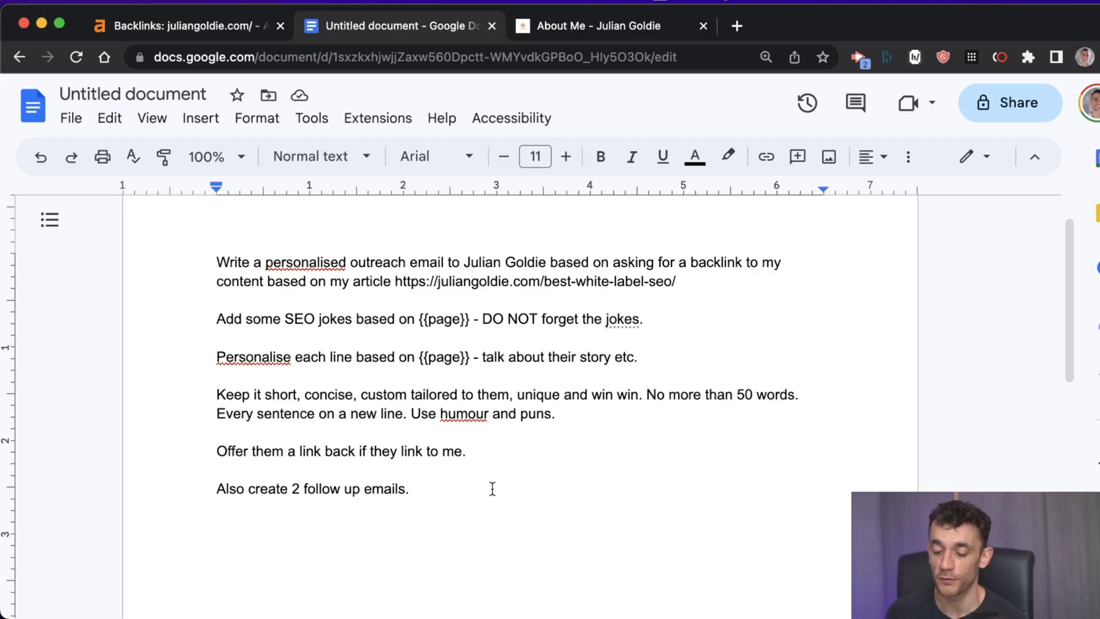
key("ctrl+Tab")
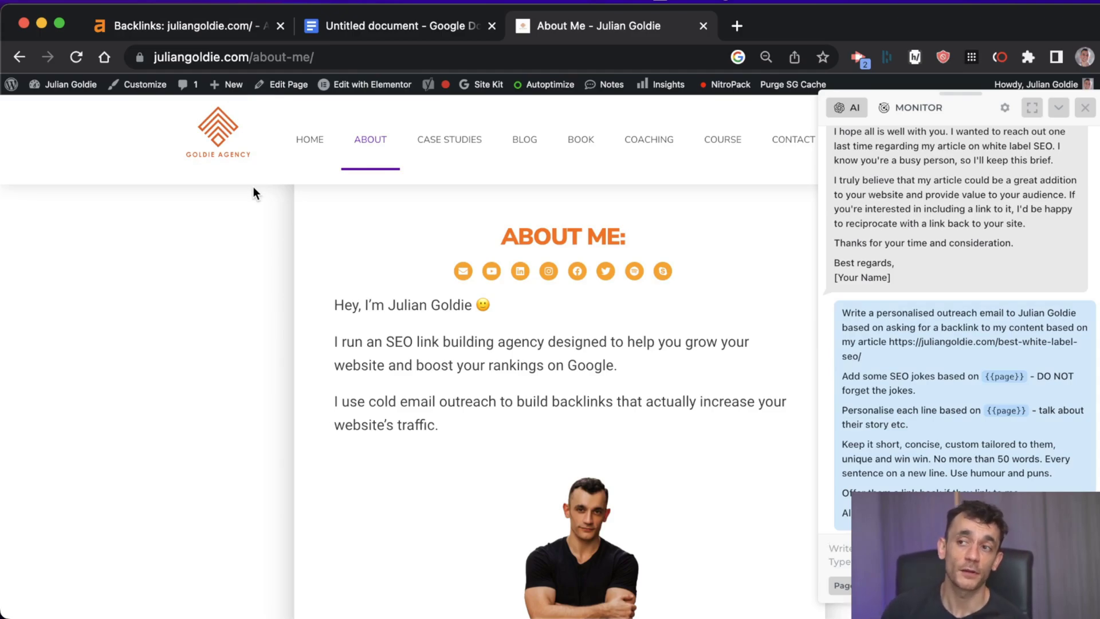
- Review the prompt sent to HARPA AI and the humorous backlink outreach email it wrote
scroll(291, 346, "down", 6)
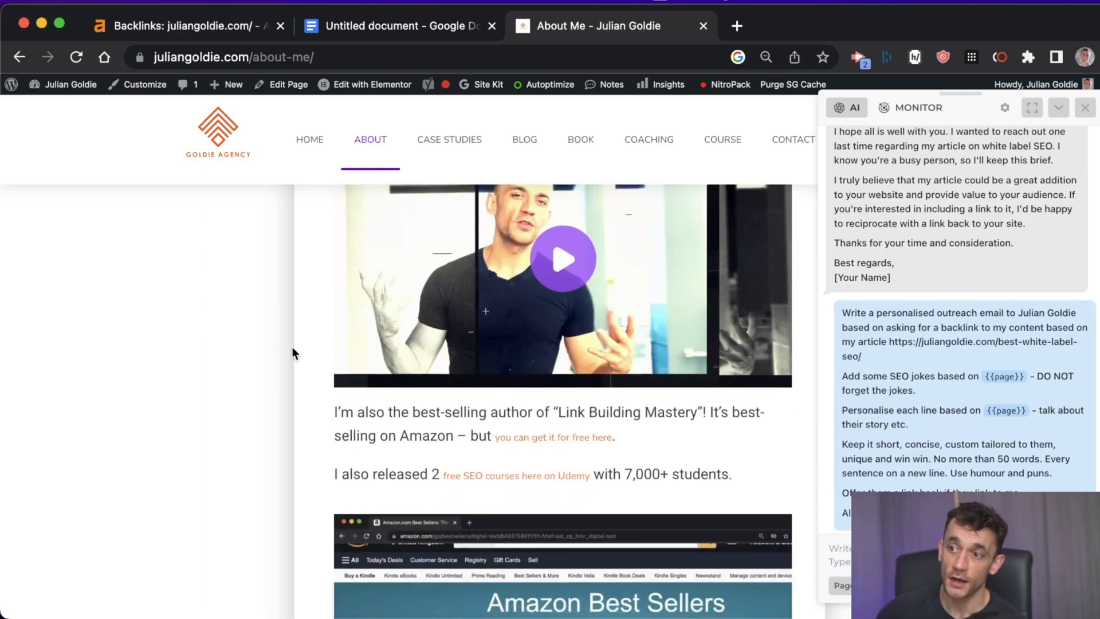
scroll(291, 346, "up", 6)
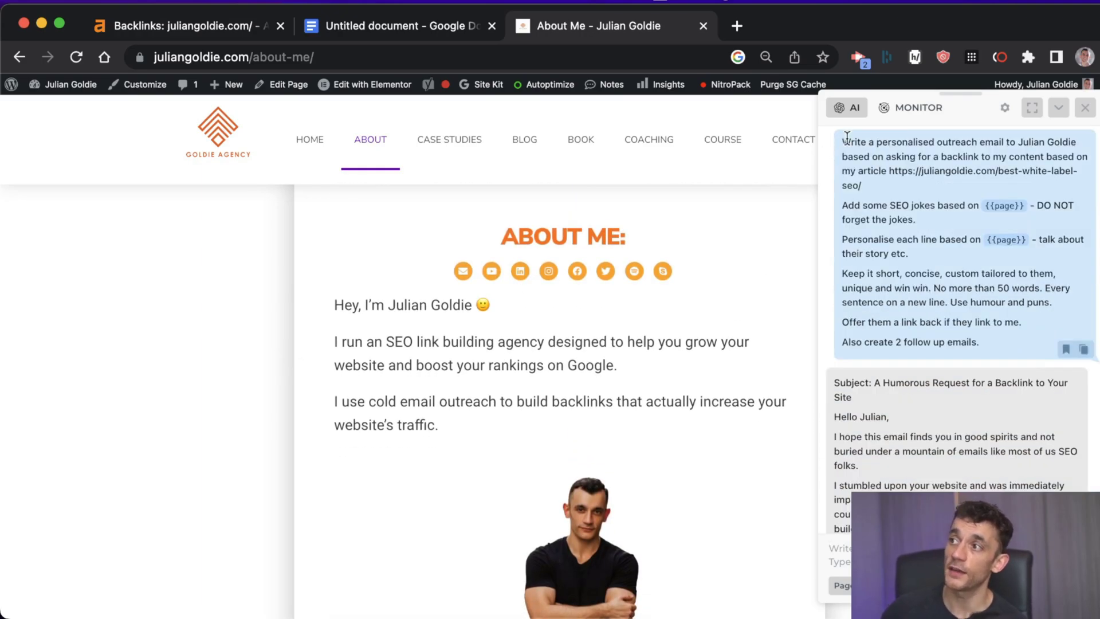
left_click_drag(840, 139, 998, 346)
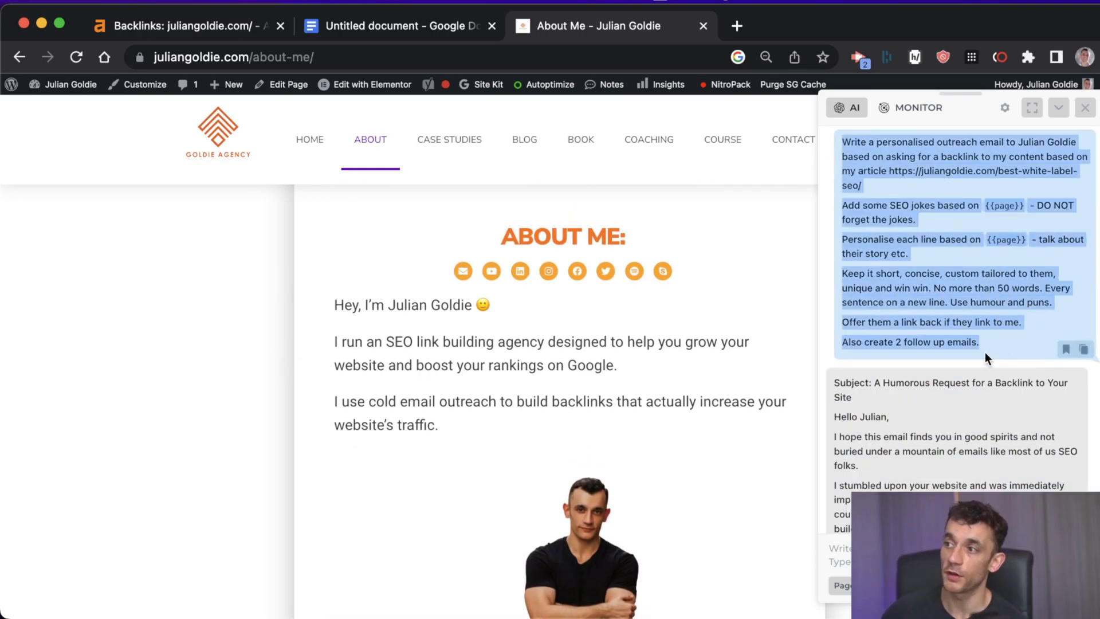
scroll(979, 408, "down", 5)
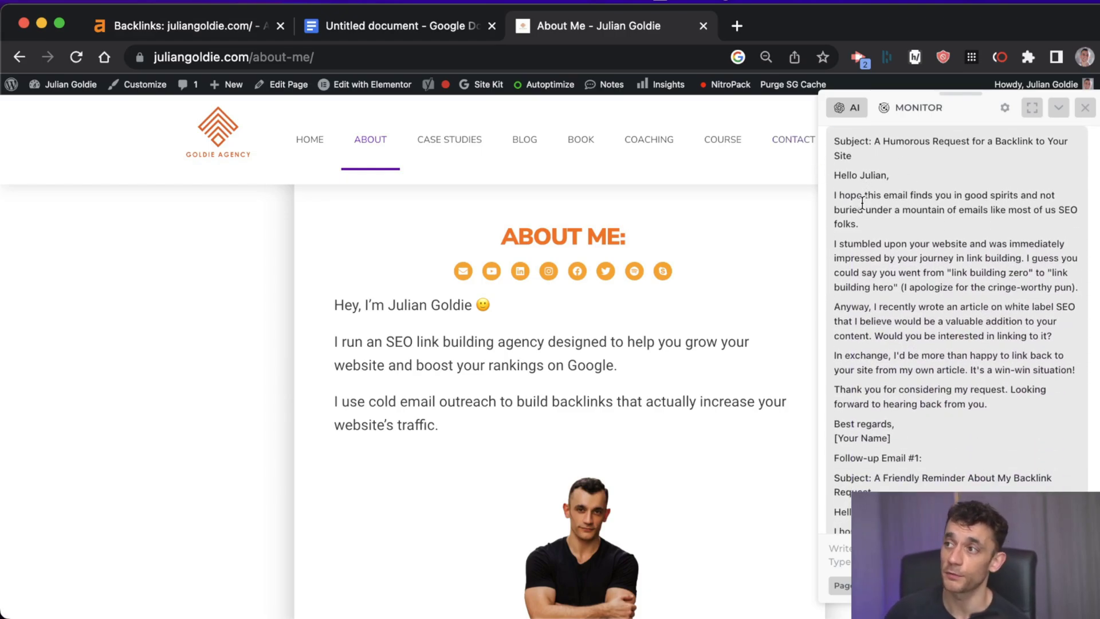
scroll(862, 202, "down", 1)
left_click_drag(835, 149, 892, 197)
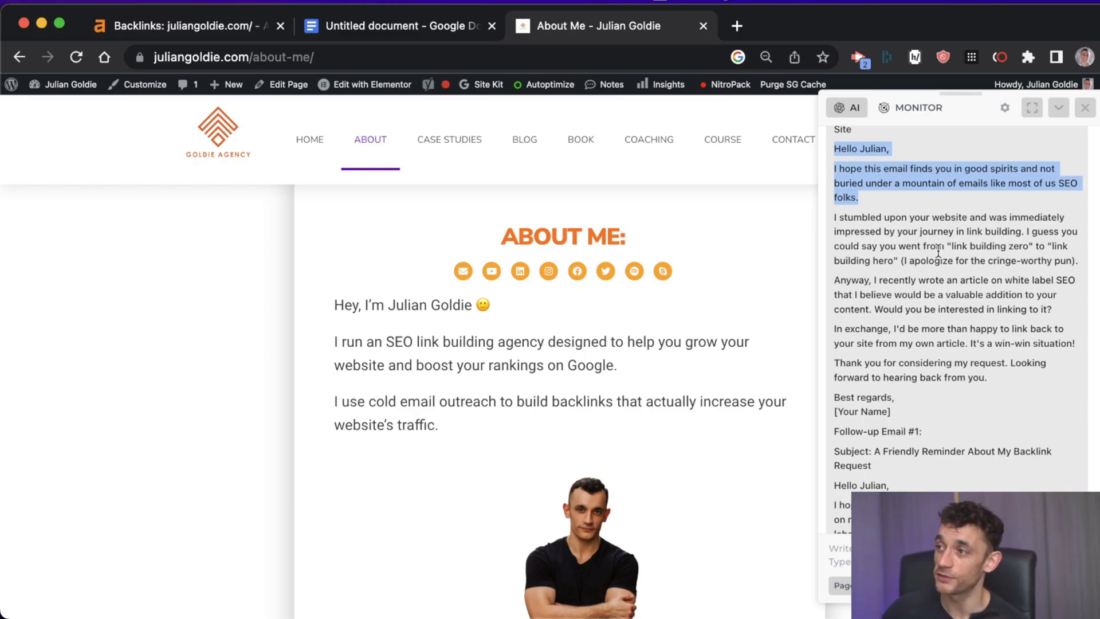
- Read through follow-up emails #1 and #2, then return to the Ahrefs backlinks list
left_click(865, 274)
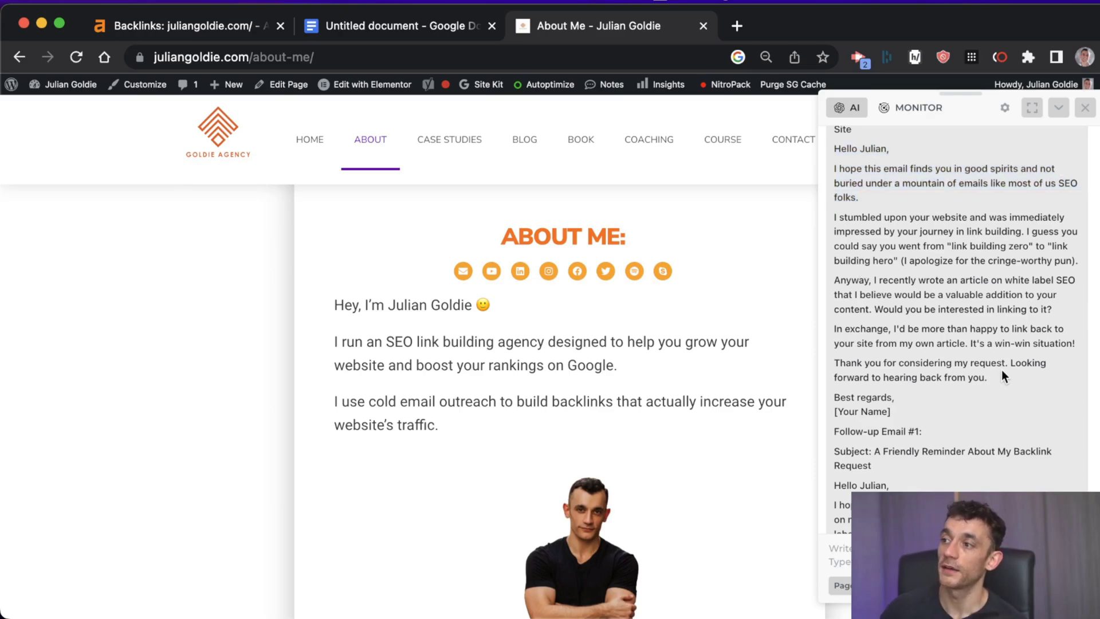
left_click_drag(1077, 344, 837, 329)
scroll(904, 279, "down", 4)
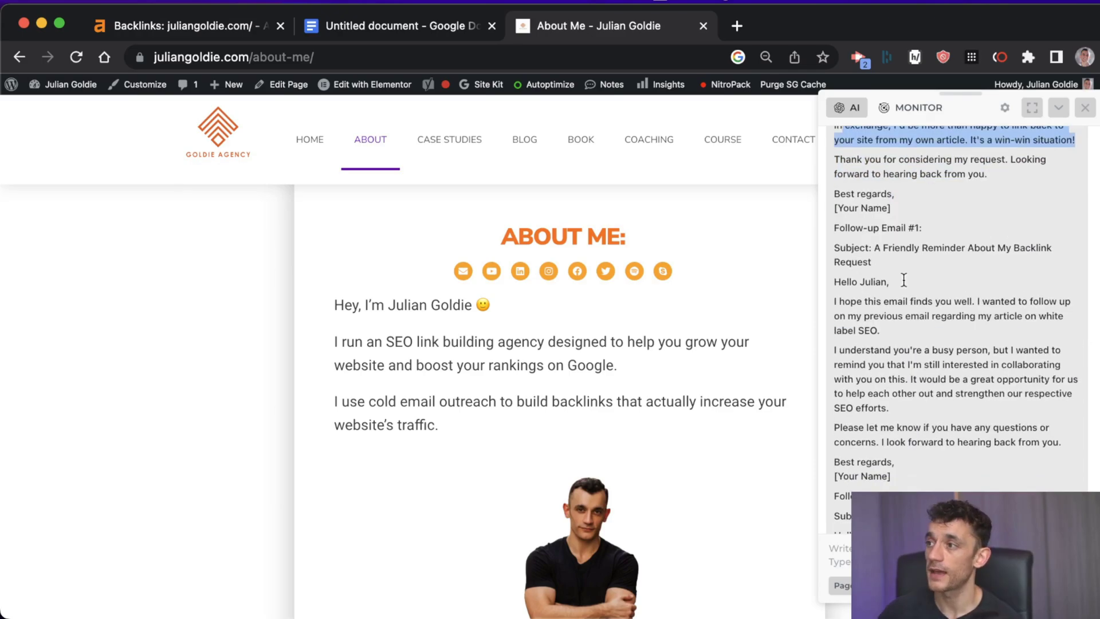
scroll(996, 331, "down", 4)
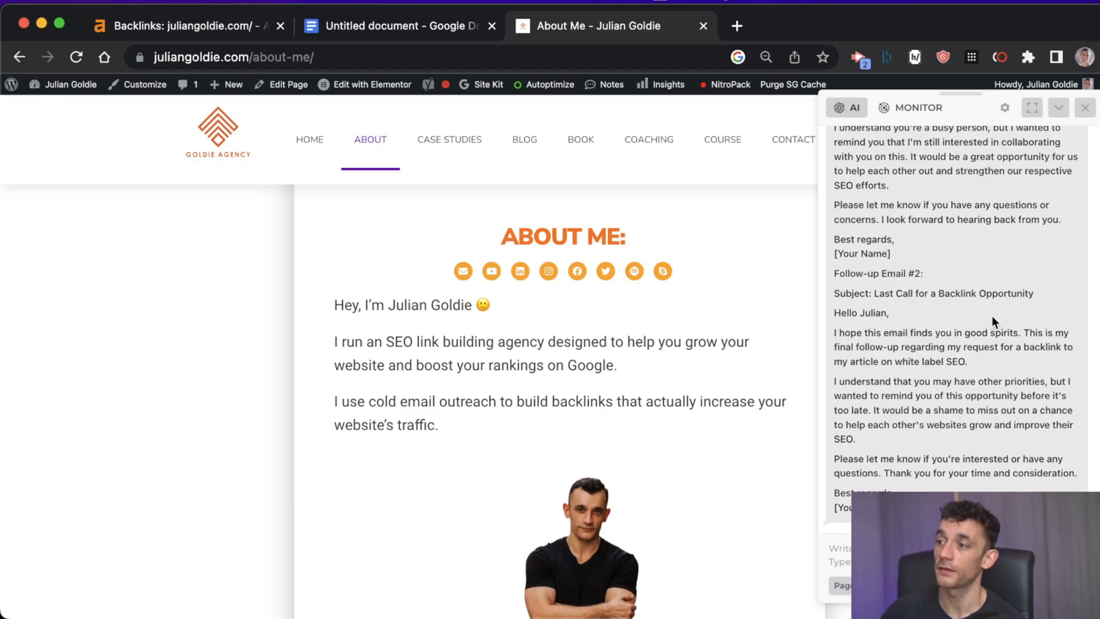
key("super+Tab")
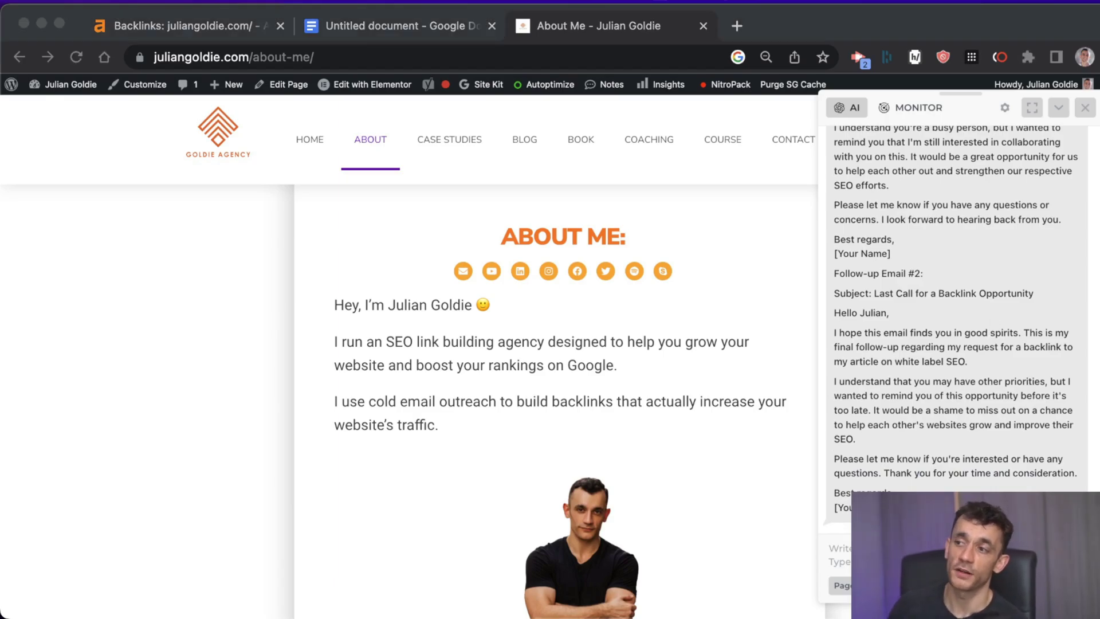
left_click(184, 26)
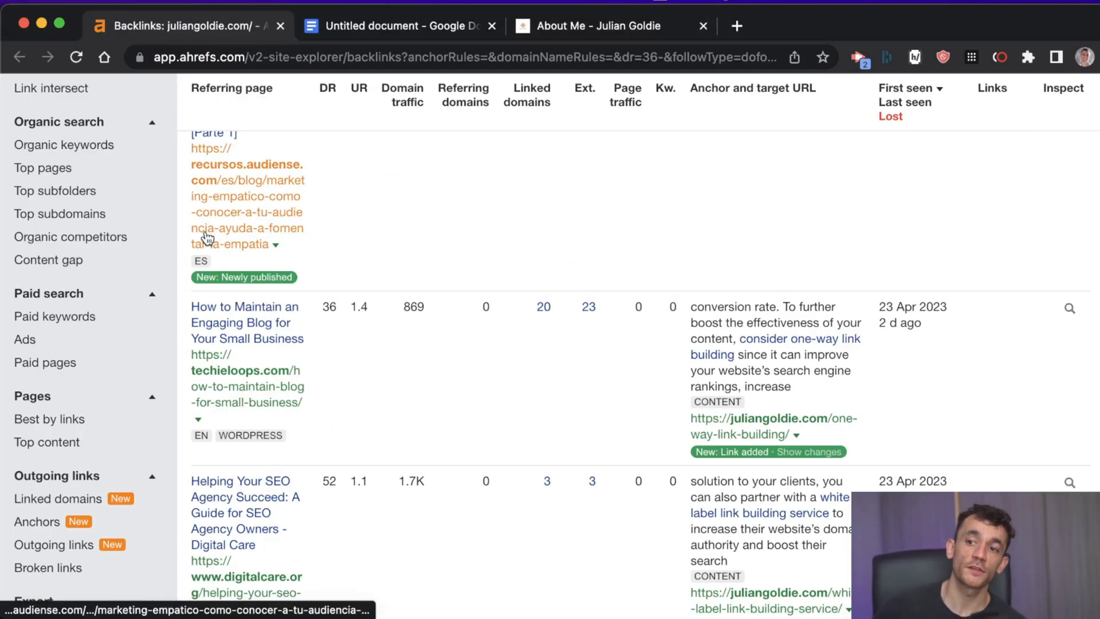
- Scroll through the DR 36+ dofollow backlinks table in Ahrefs to finish reviewing it
scroll(537, 236, "up", 6)
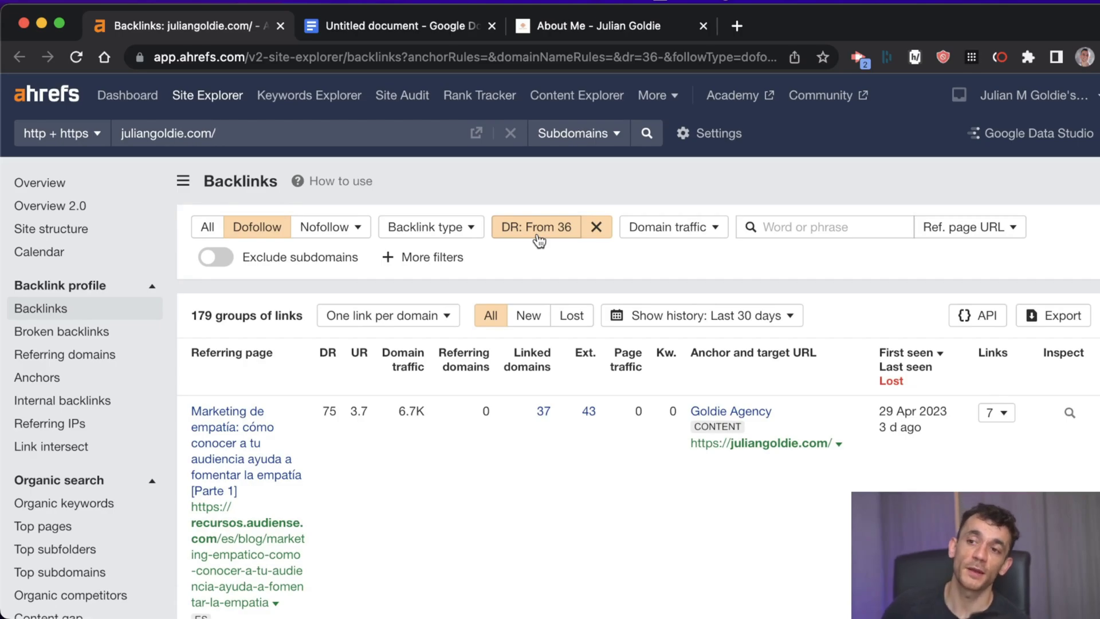
scroll(668, 337, "down", 3)
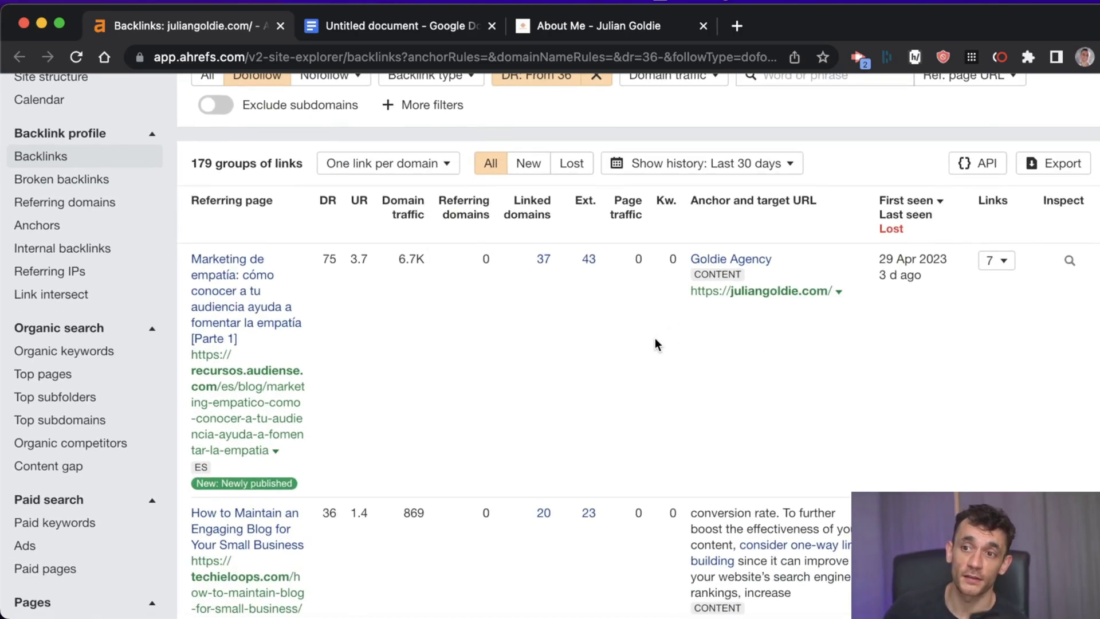
scroll(655, 338, "down", 7)
scroll(655, 338, "up", 10)
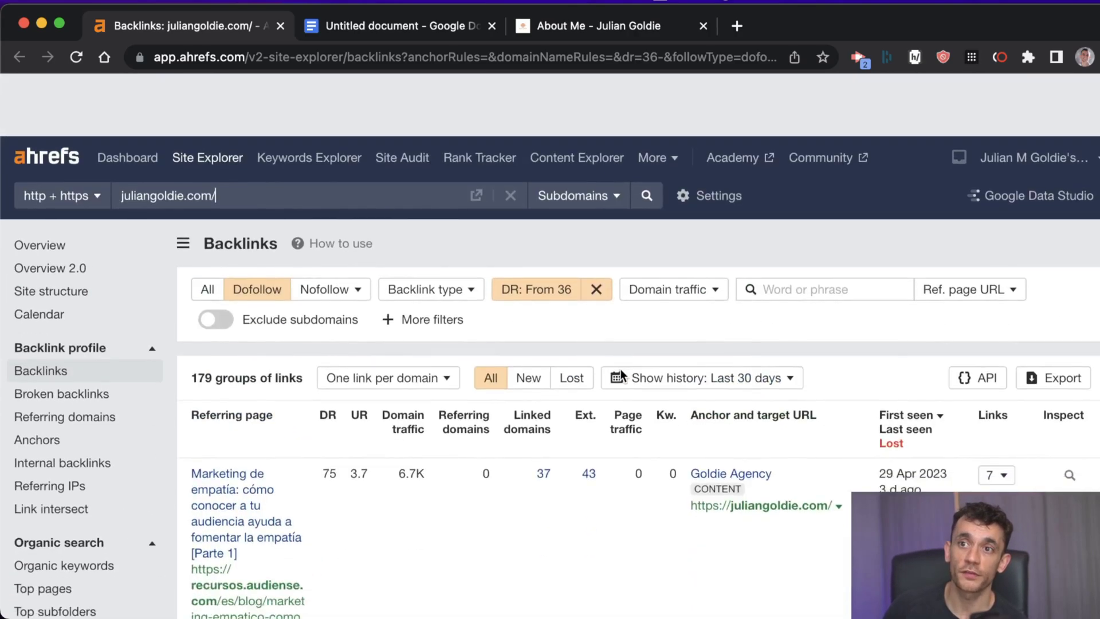
scroll(620, 373, "down", 10)
scroll(625, 378, "up", 10)
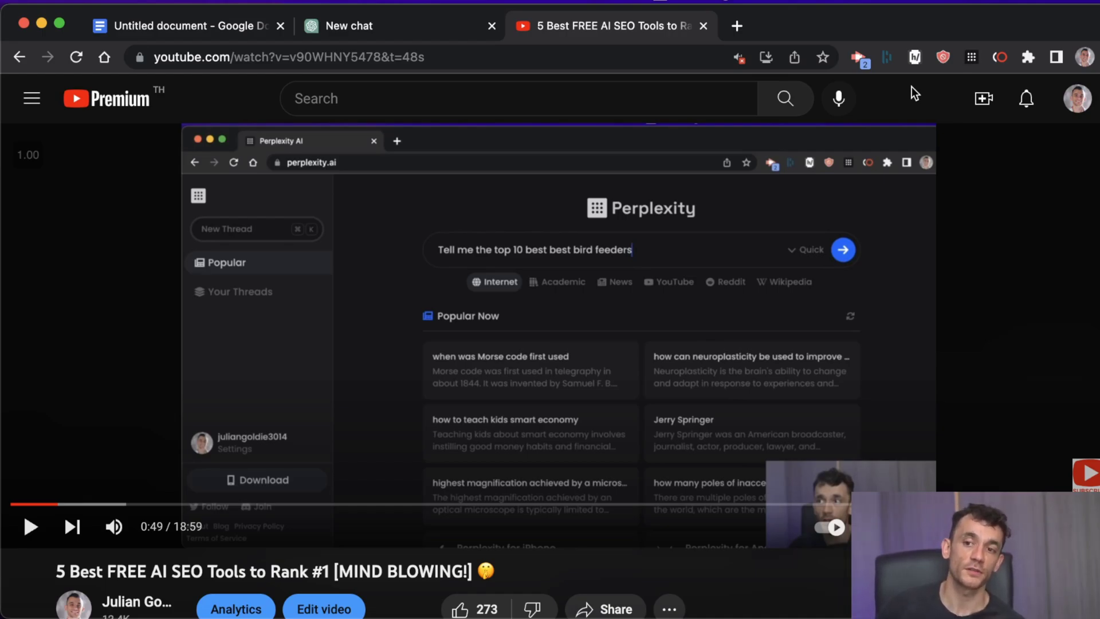
- Grab the title '5 Best FREE AI SEO Tools to Rank #1' and go to the ChatGPT prompt
scroll(573, 286, "down", 3)
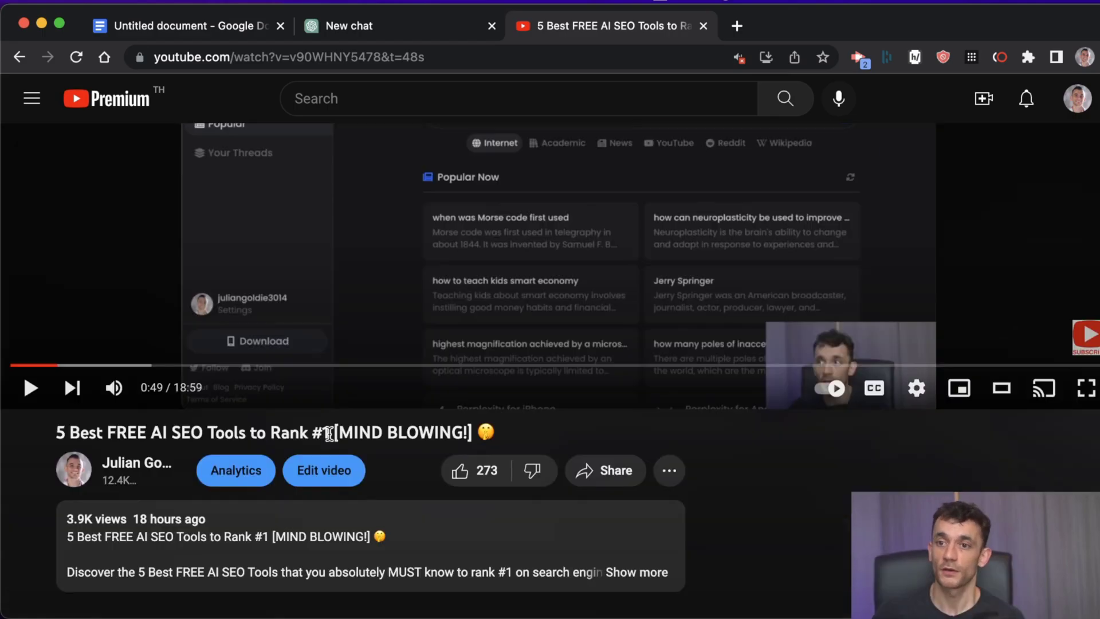
triple_click(329, 433)
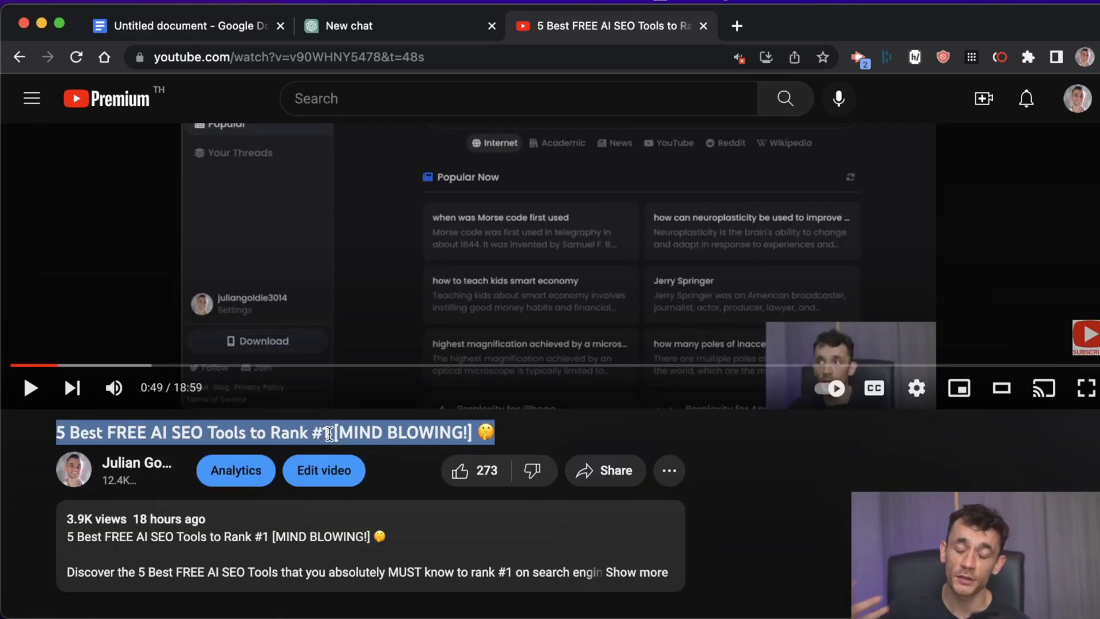
key("ctrl+shift+Tab")
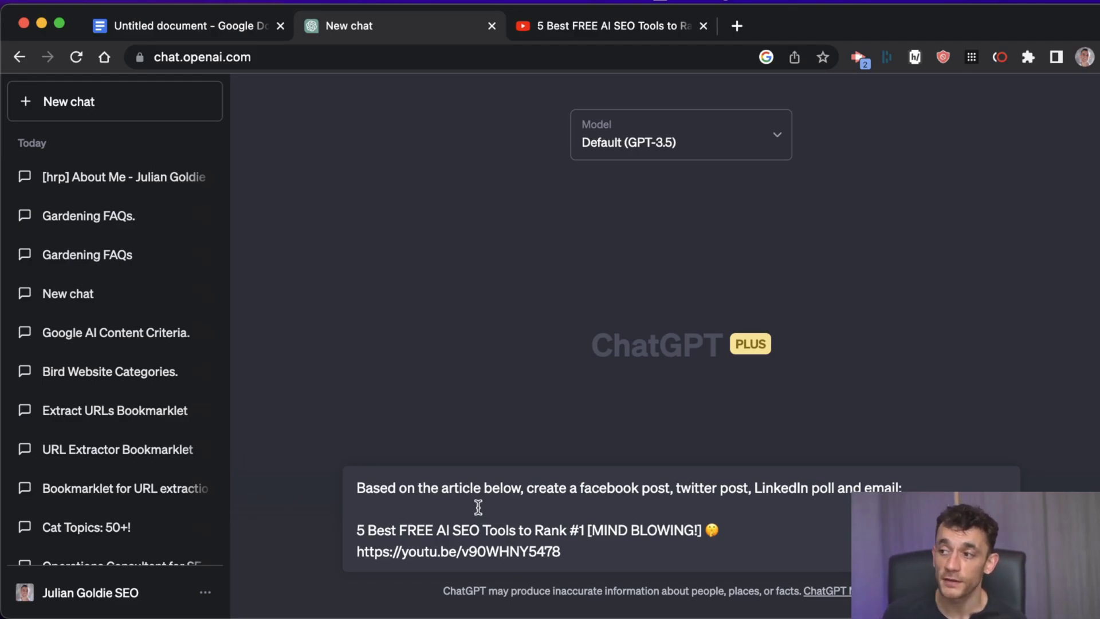
- Submit the prompt and review the generated Facebook post, Twitter post, LinkedIn poll and email
key("Return")
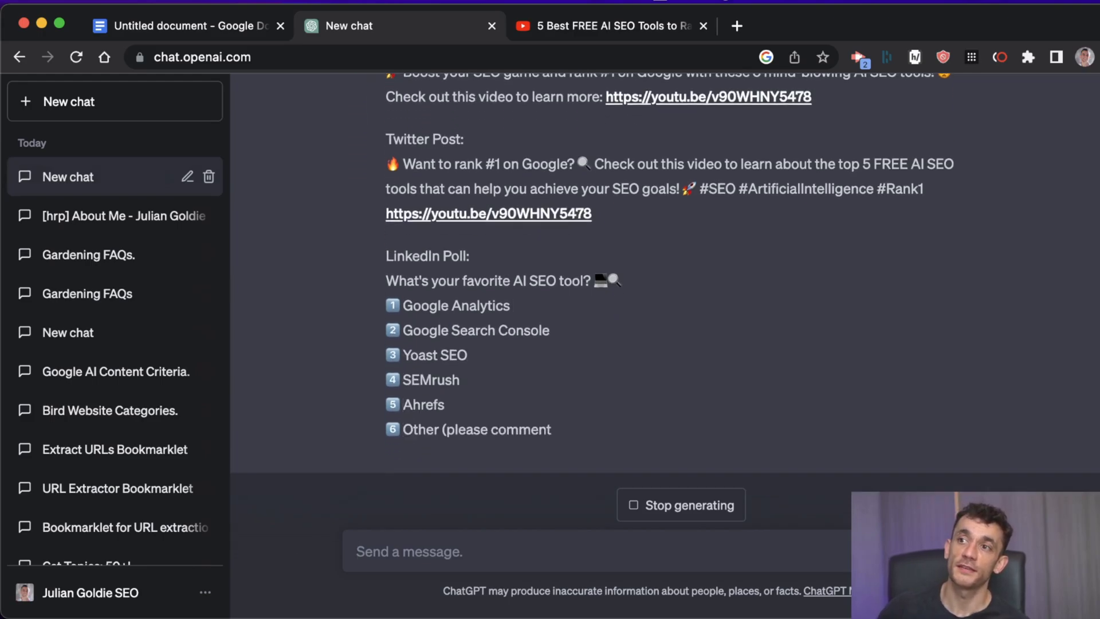
scroll(679, 352, "up", 5)
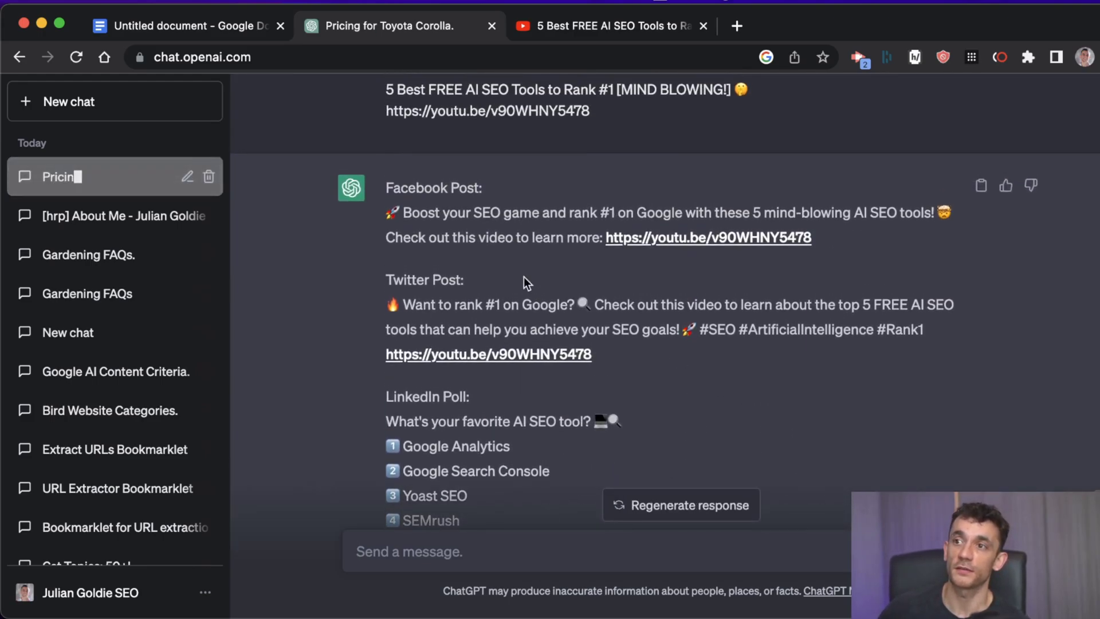
scroll(493, 289, "down", 8)
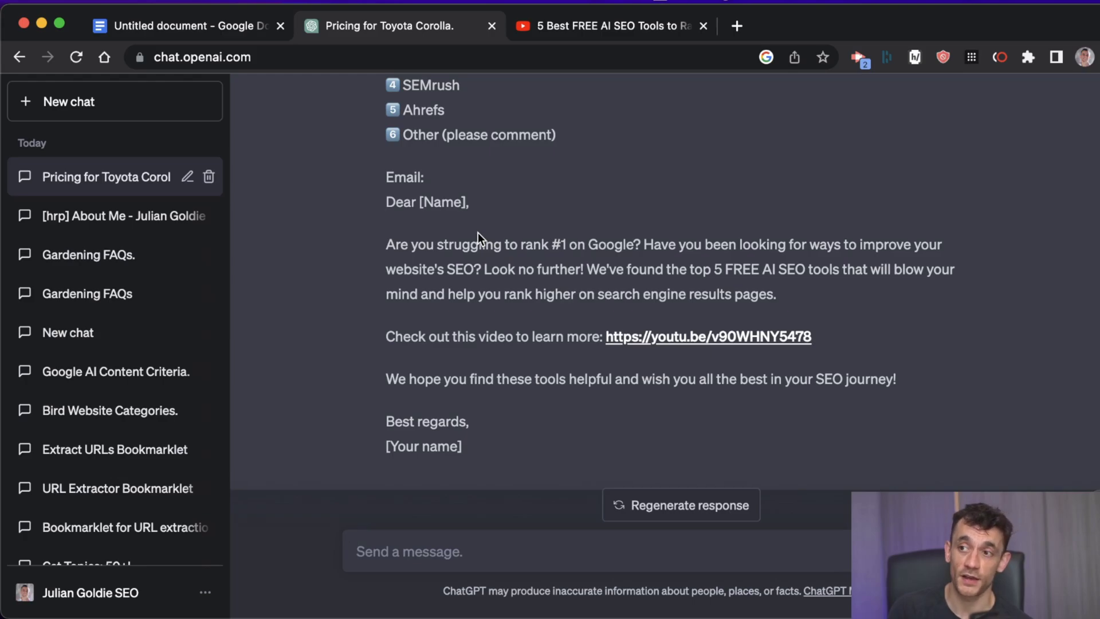
scroll(478, 232, "up", 7)
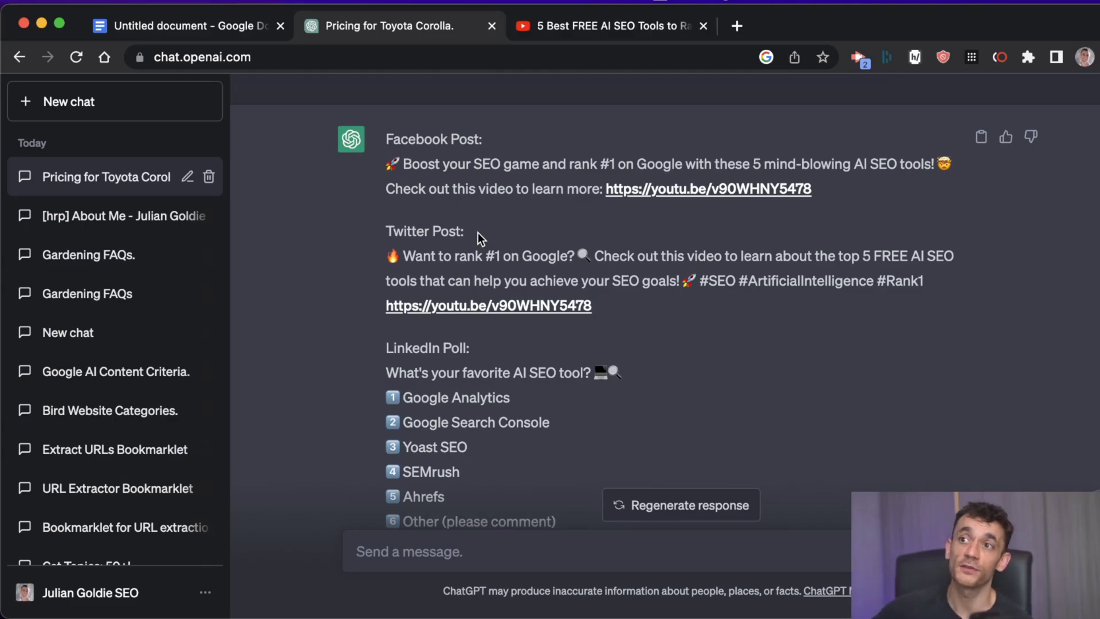
scroll(625, 345, "down", 8)
scroll(625, 345, "up", 9)
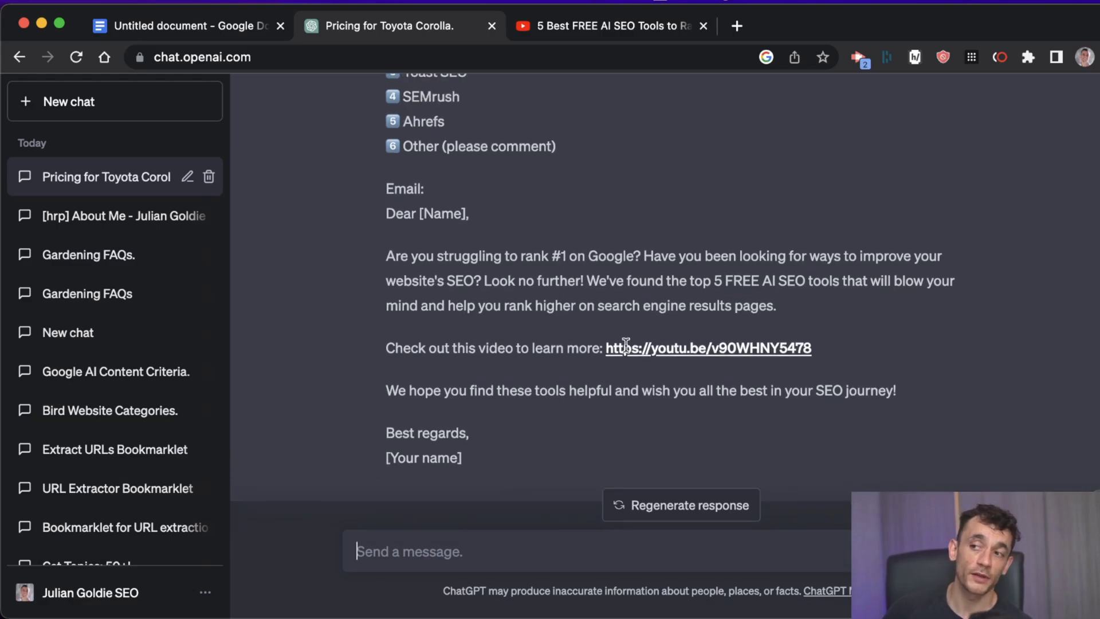